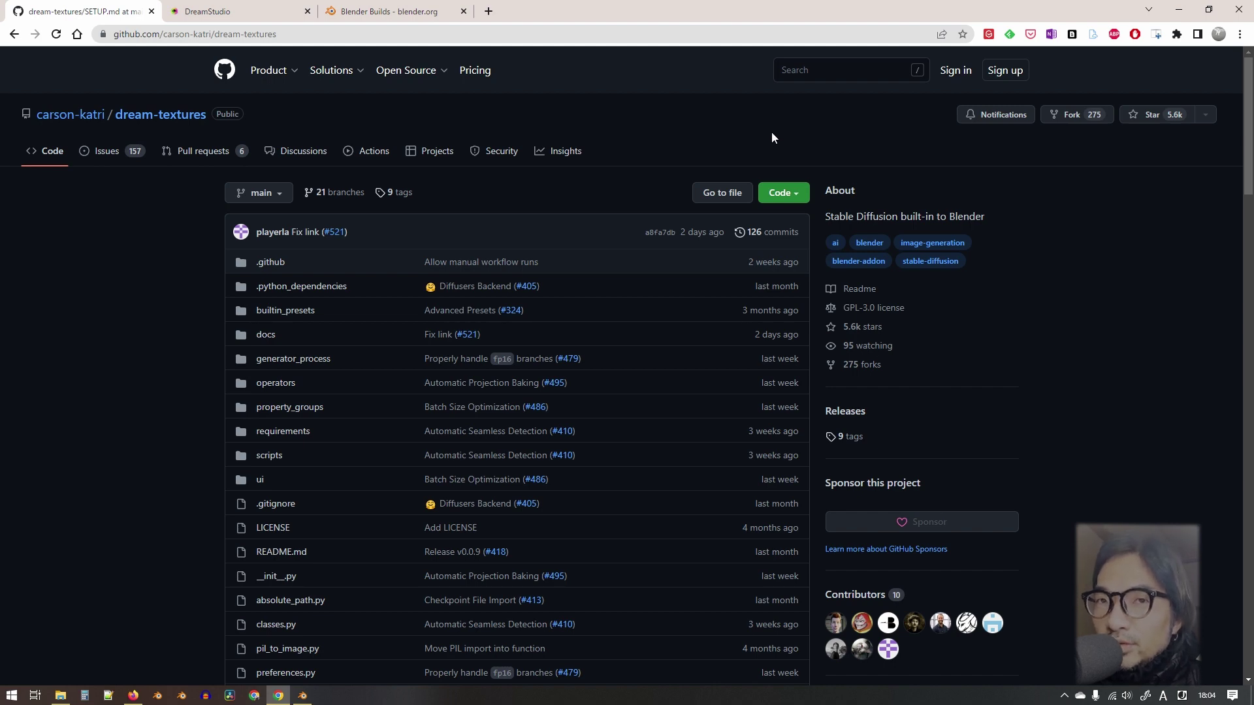
- Scroll up and down through the current page to look over its content
{"action": "scroll", "coordinate": [594, 194], "scroll_direction": "down", "scroll_amount": 2}
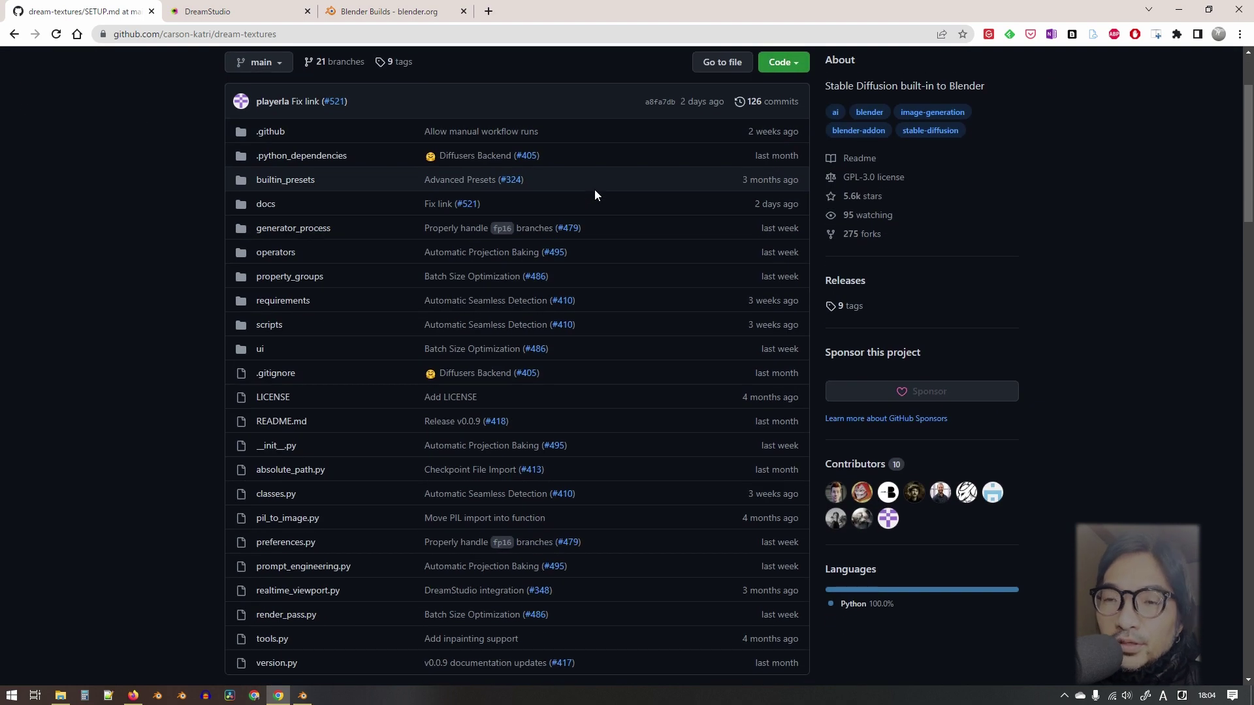
{"action": "scroll", "coordinate": [590, 190], "scroll_direction": "down", "scroll_amount": 3}
{"action": "scroll", "coordinate": [590, 196], "scroll_direction": "down", "scroll_amount": 4}
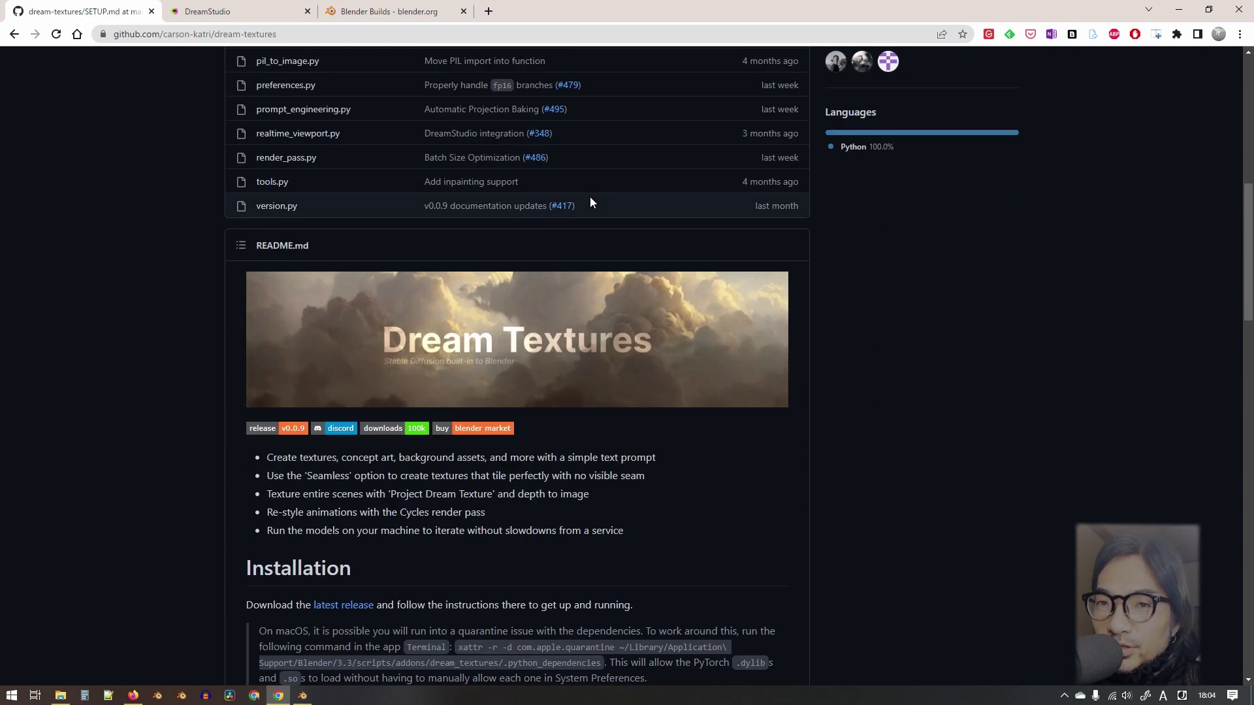
{"action": "scroll", "coordinate": [589, 199], "scroll_direction": "down", "scroll_amount": 2}
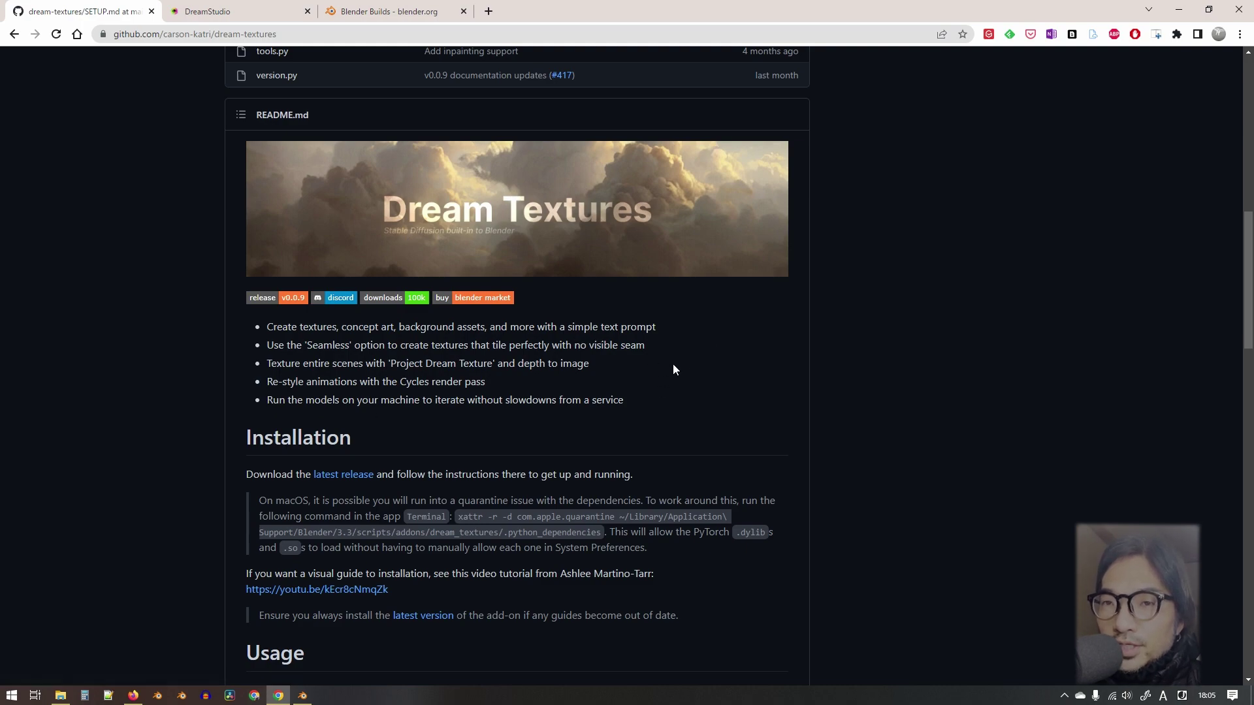
{"action": "scroll", "coordinate": [671, 361], "scroll_direction": "down", "scroll_amount": 2}
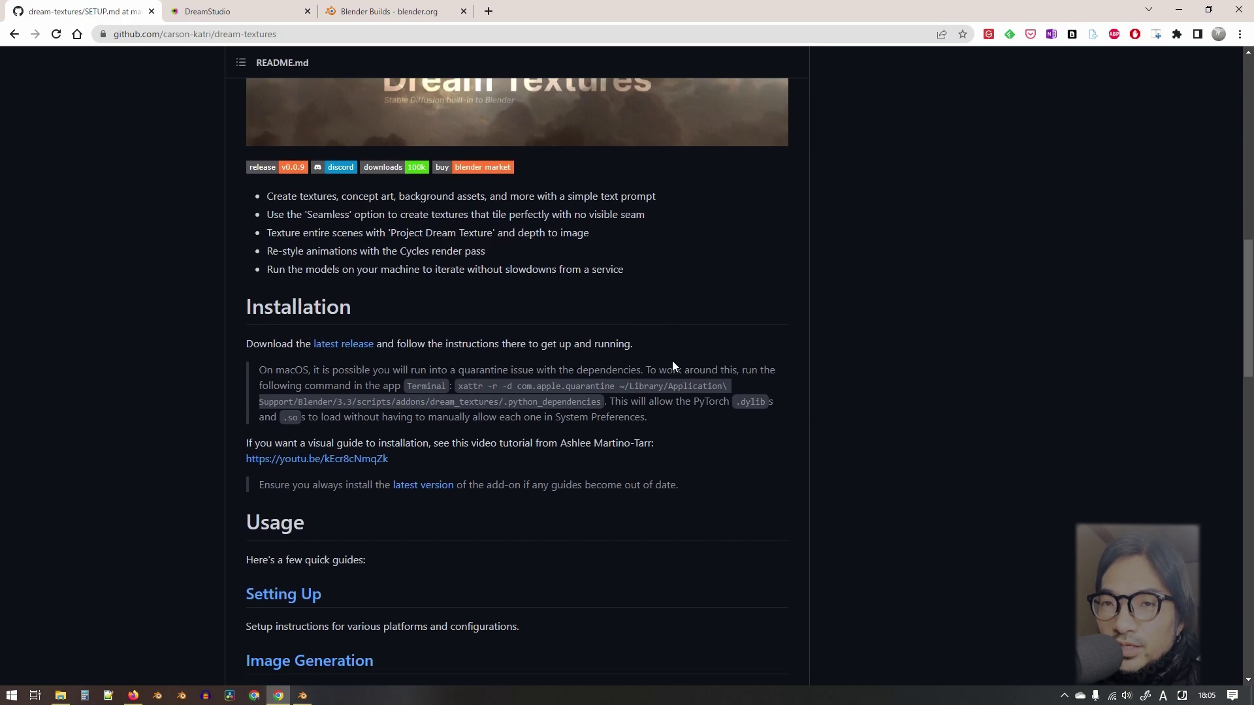
{"action": "scroll", "coordinate": [672, 361], "scroll_direction": "up", "scroll_amount": 2}
{"action": "scroll", "coordinate": [653, 373], "scroll_direction": "up", "scroll_amount": 1}
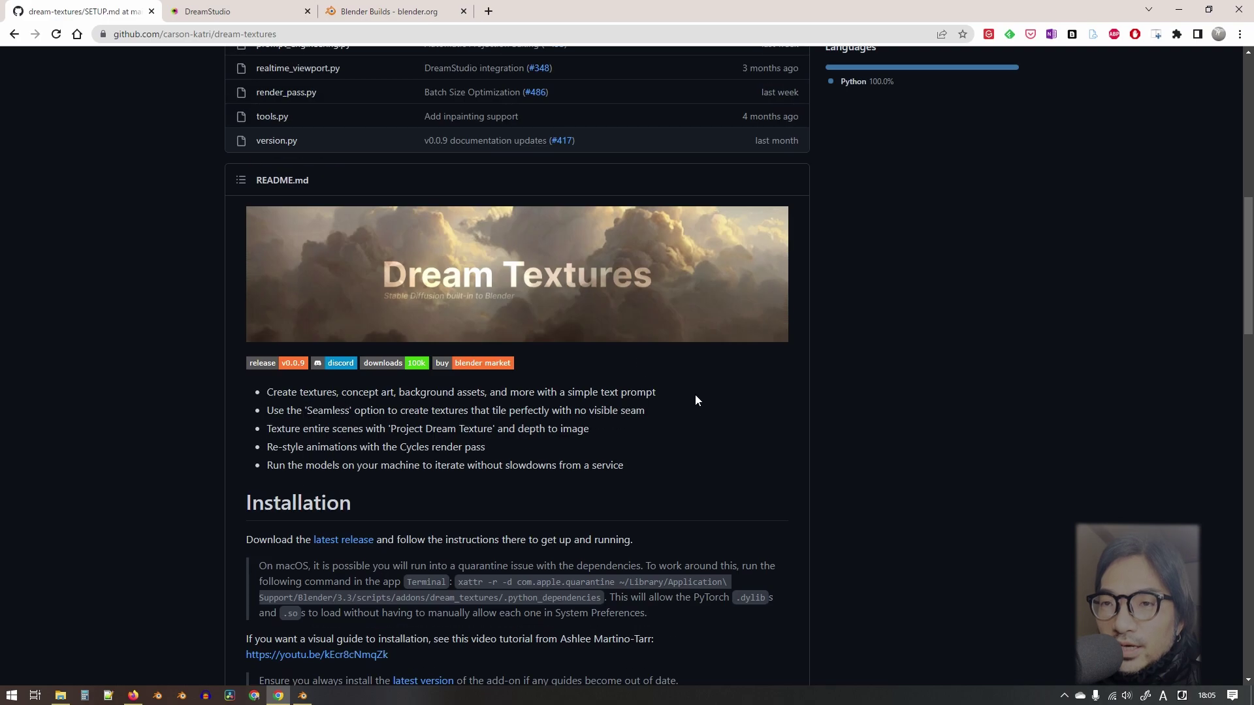
{"action": "scroll", "coordinate": [696, 398], "scroll_direction": "down", "scroll_amount": 1}
{"action": "scroll", "coordinate": [695, 391], "scroll_direction": "down", "scroll_amount": 1}
{"action": "scroll", "coordinate": [693, 391], "scroll_direction": "up", "scroll_amount": 2}
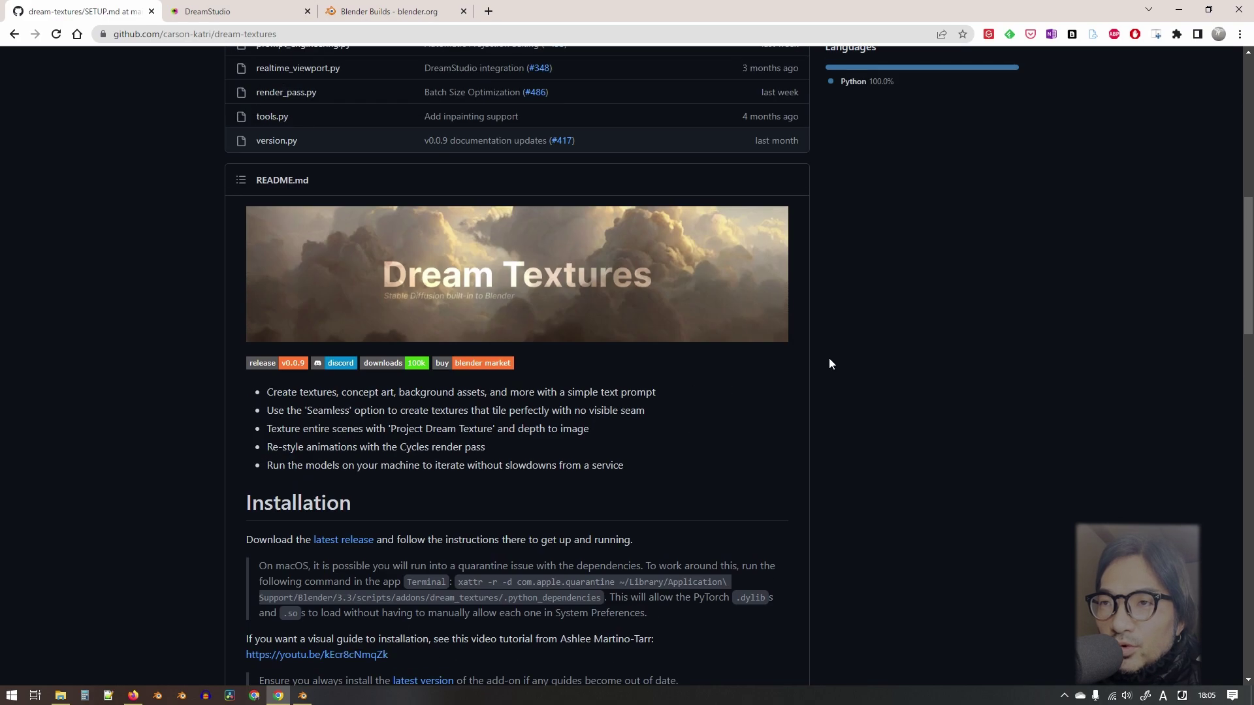
{"action": "scroll", "coordinate": [829, 364], "scroll_direction": "up", "scroll_amount": 2}
{"action": "scroll", "coordinate": [836, 364], "scroll_direction": "up", "scroll_amount": 2}
{"action": "scroll", "coordinate": [840, 364], "scroll_direction": "up", "scroll_amount": 3}
{"action": "scroll", "coordinate": [816, 356], "scroll_direction": "up", "scroll_amount": 2}
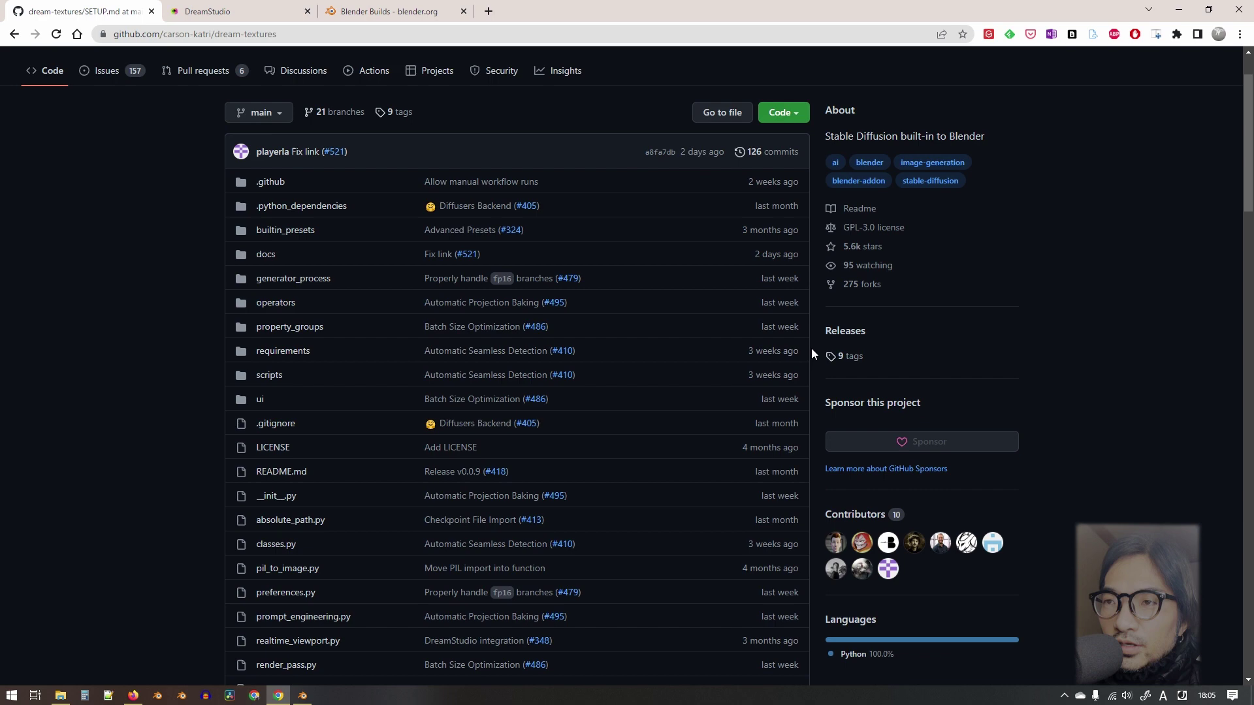
{"action": "scroll", "coordinate": [813, 353], "scroll_direction": "up", "scroll_amount": 1}
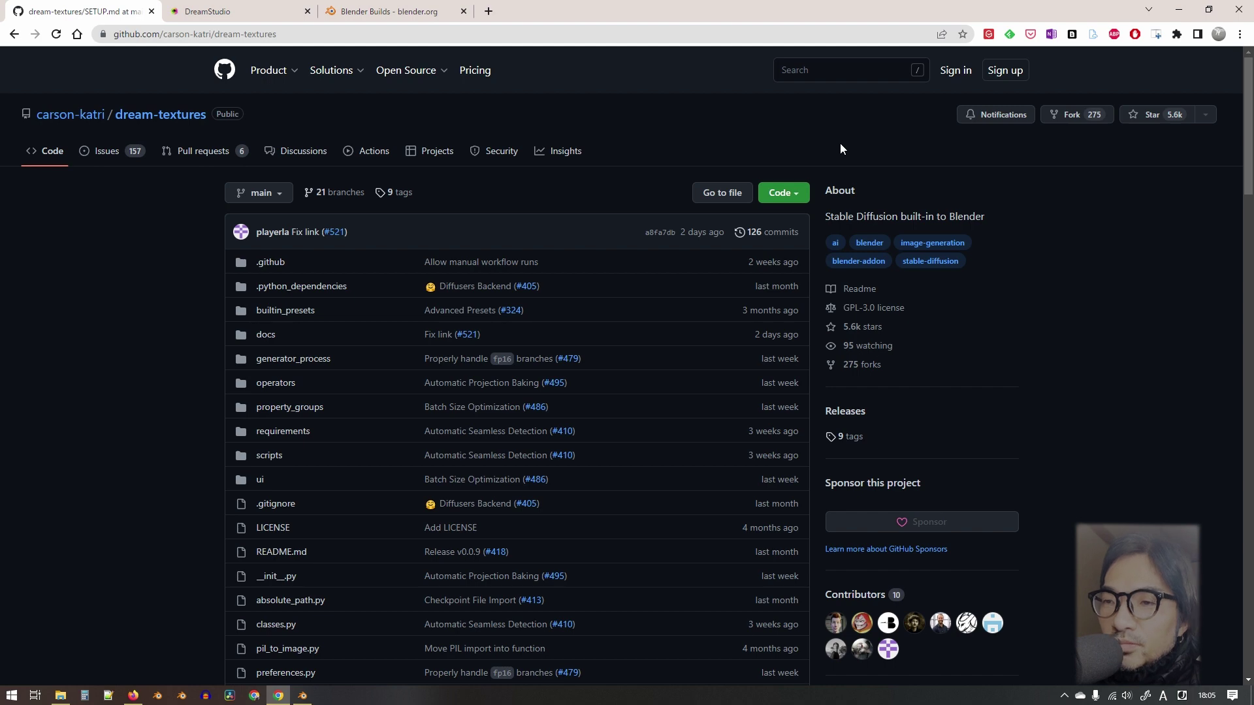
{"action": "scroll", "coordinate": [216, 245], "scroll_direction": "down", "scroll_amount": 1}
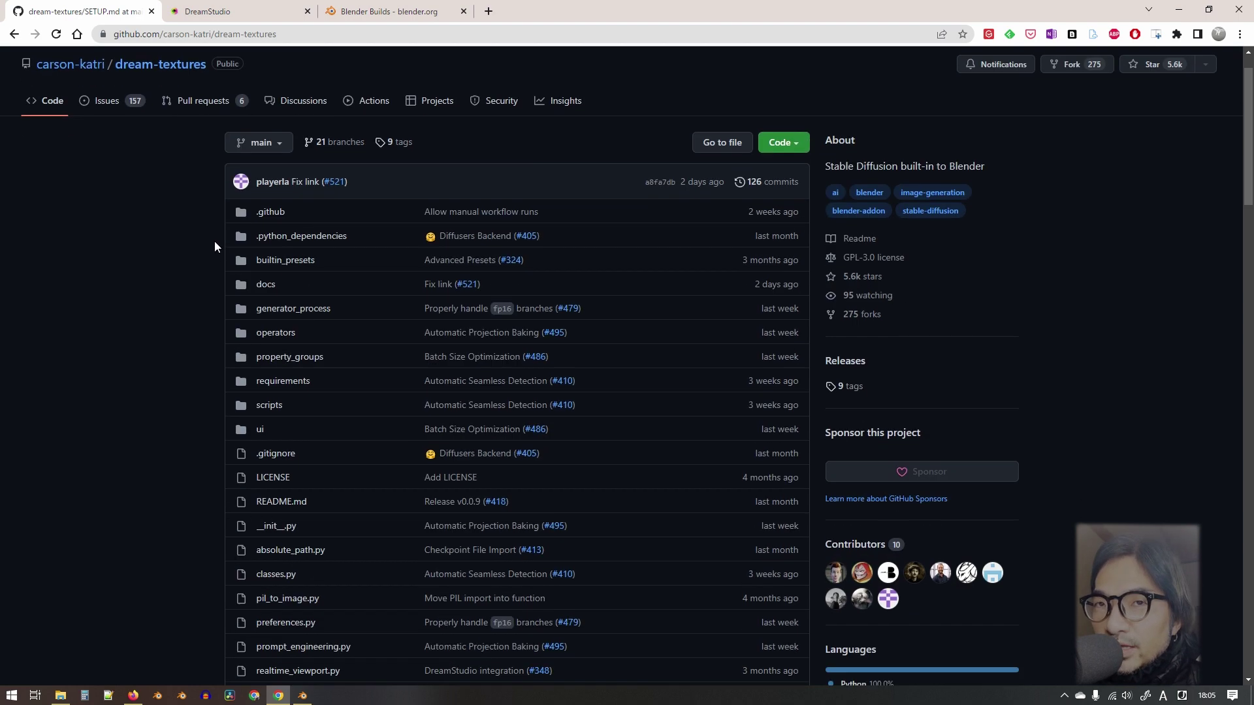
- Browse the DreamStudio generations, enlarging the galaxy, green spires, meteor sunset and pink planet images
{"action": "left_click", "coordinate": [213, 12]}
{"action": "left_click", "coordinate": [369, 278]}
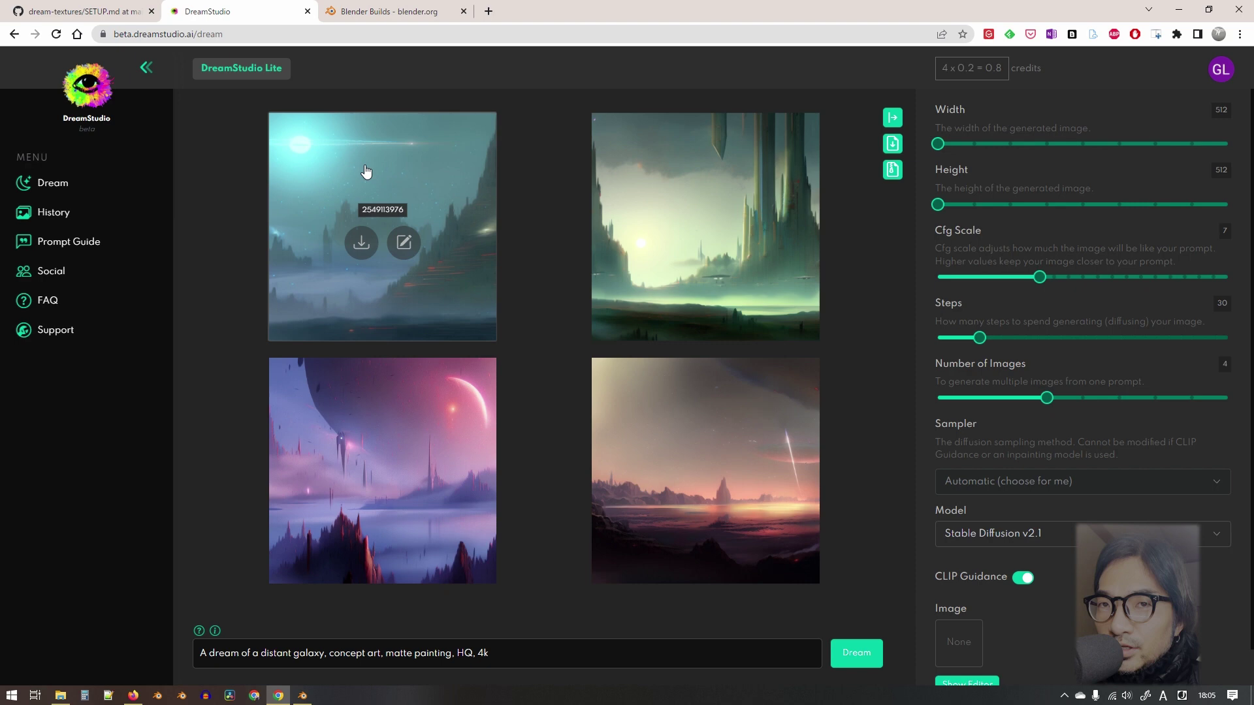
{"action": "mouse_move", "coordinate": [382, 226]}
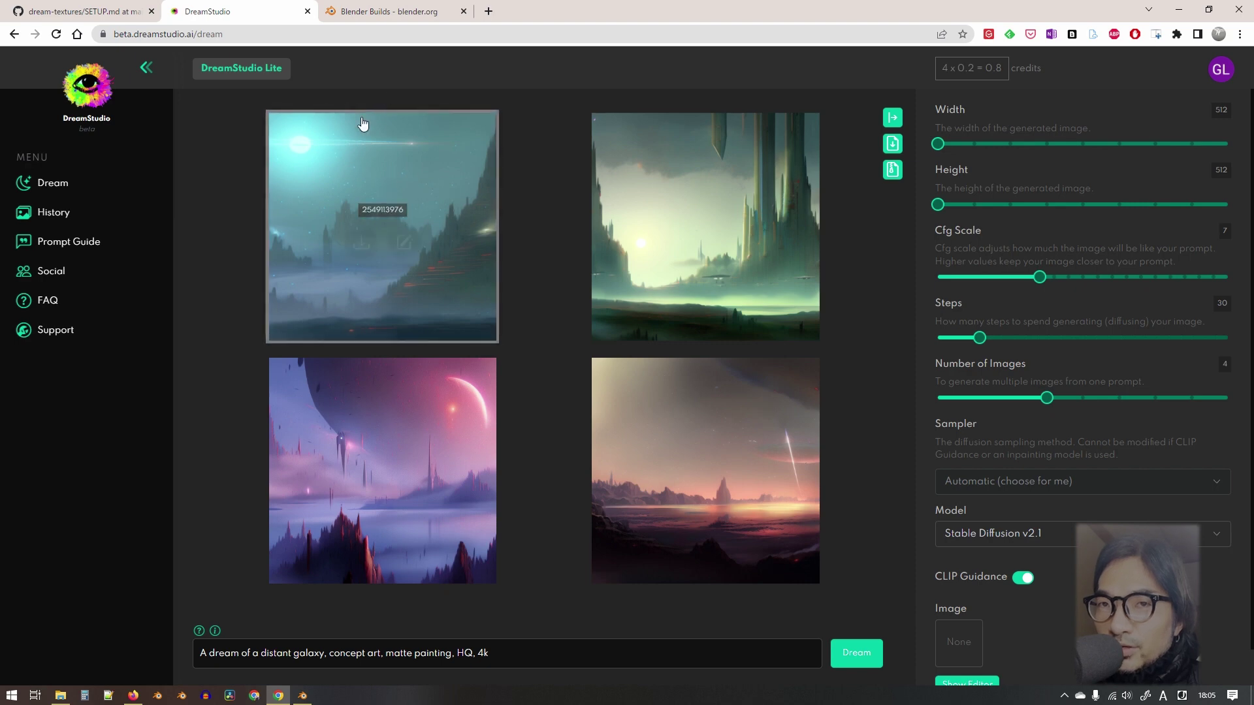
{"action": "left_click", "coordinate": [413, 186]}
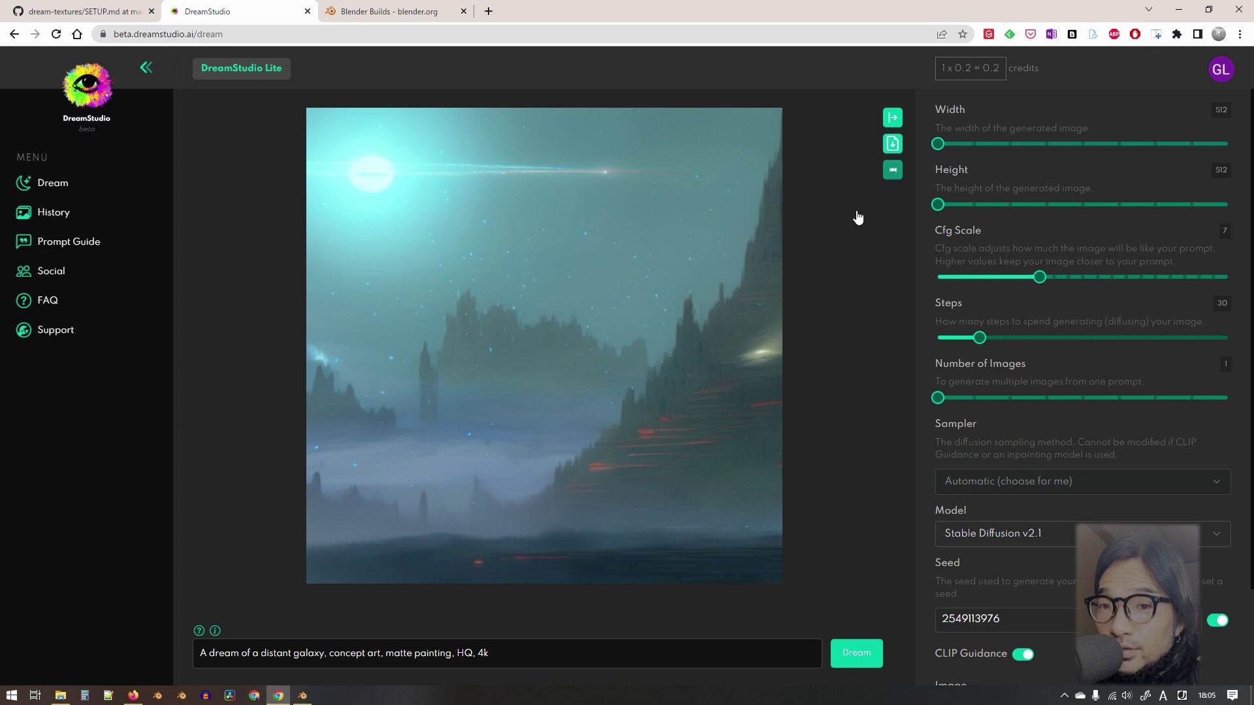
{"action": "left_click_drag", "start_coordinate": [504, 653], "coordinate": [168, 653]}
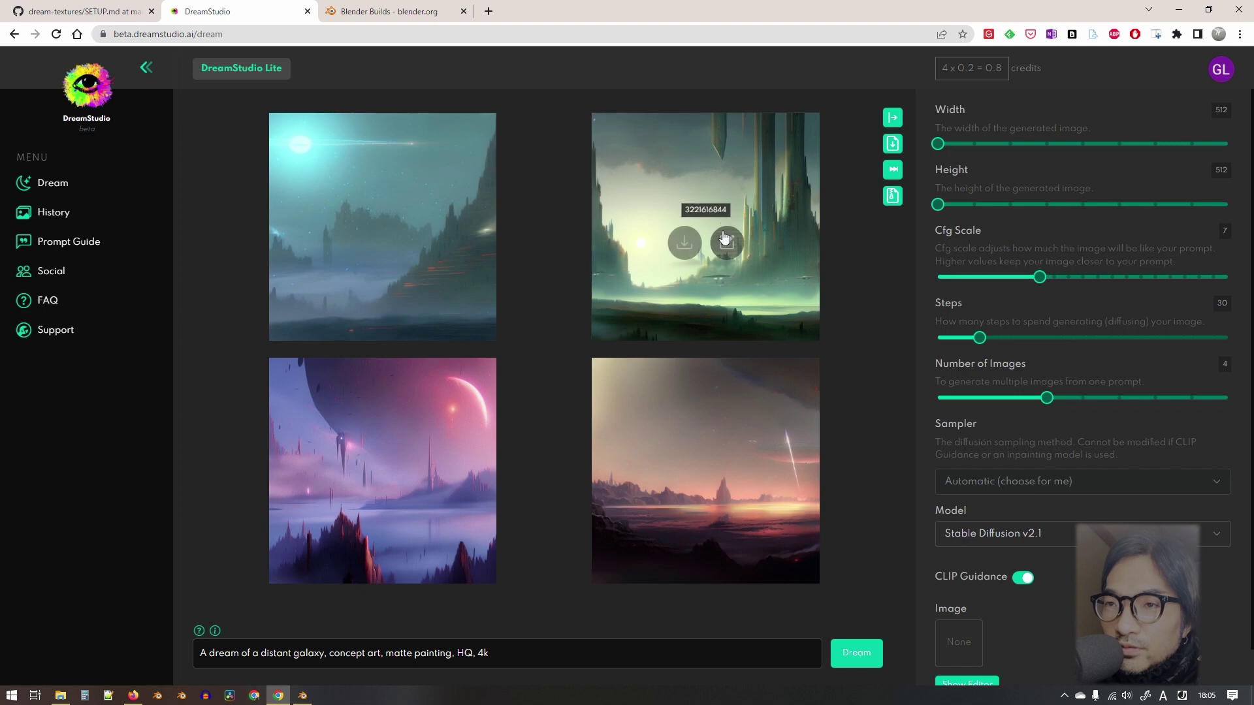
{"action": "left_click", "coordinate": [727, 243]}
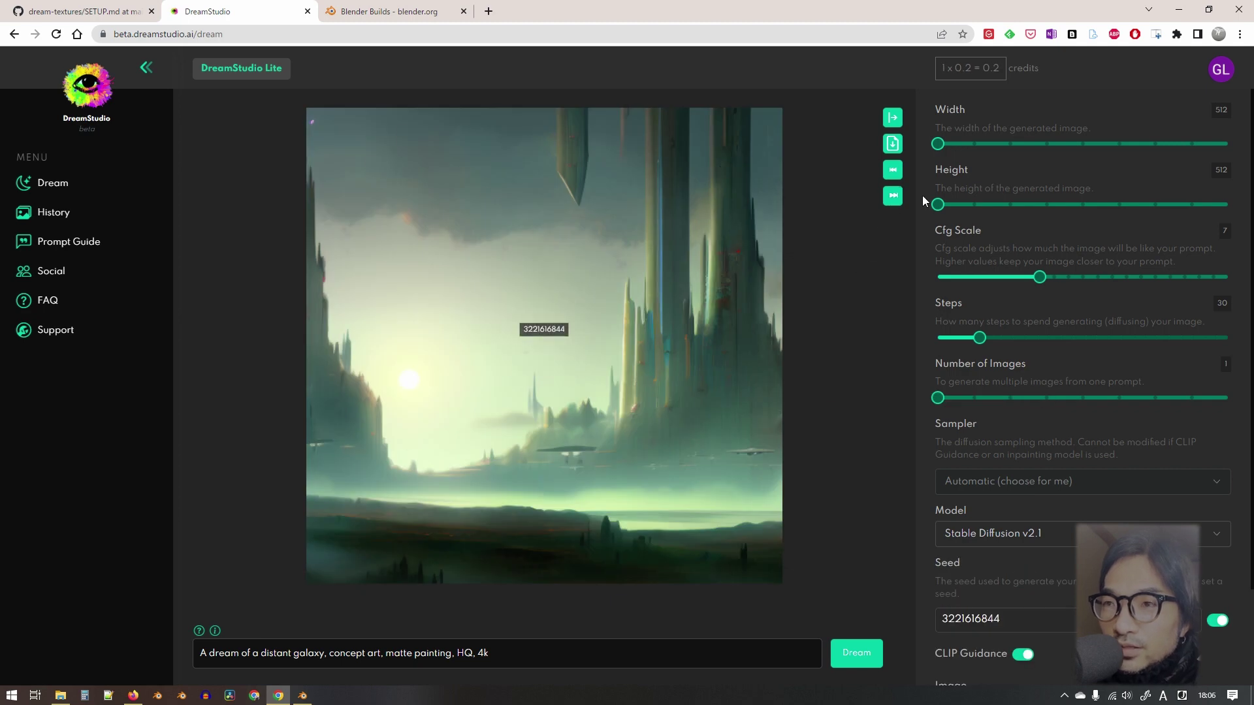
{"action": "left_click", "coordinate": [893, 196]}
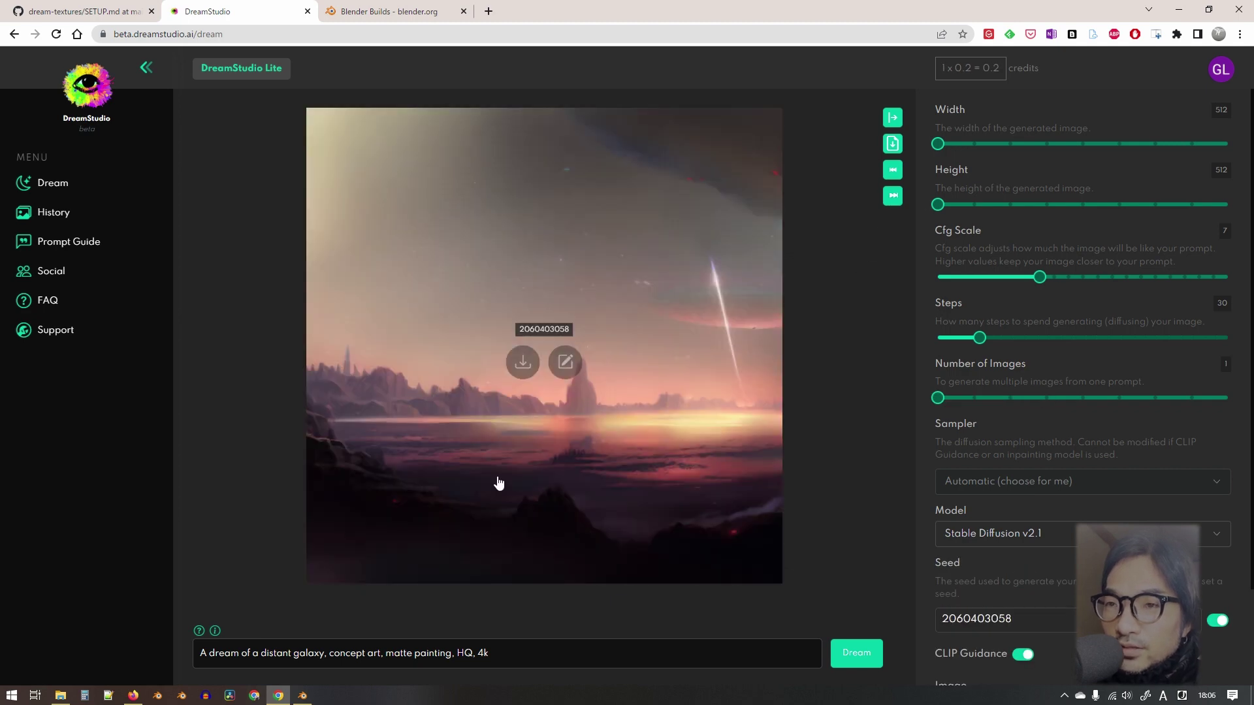
{"action": "left_click", "coordinate": [892, 169]}
{"action": "left_click", "coordinate": [405, 487]}
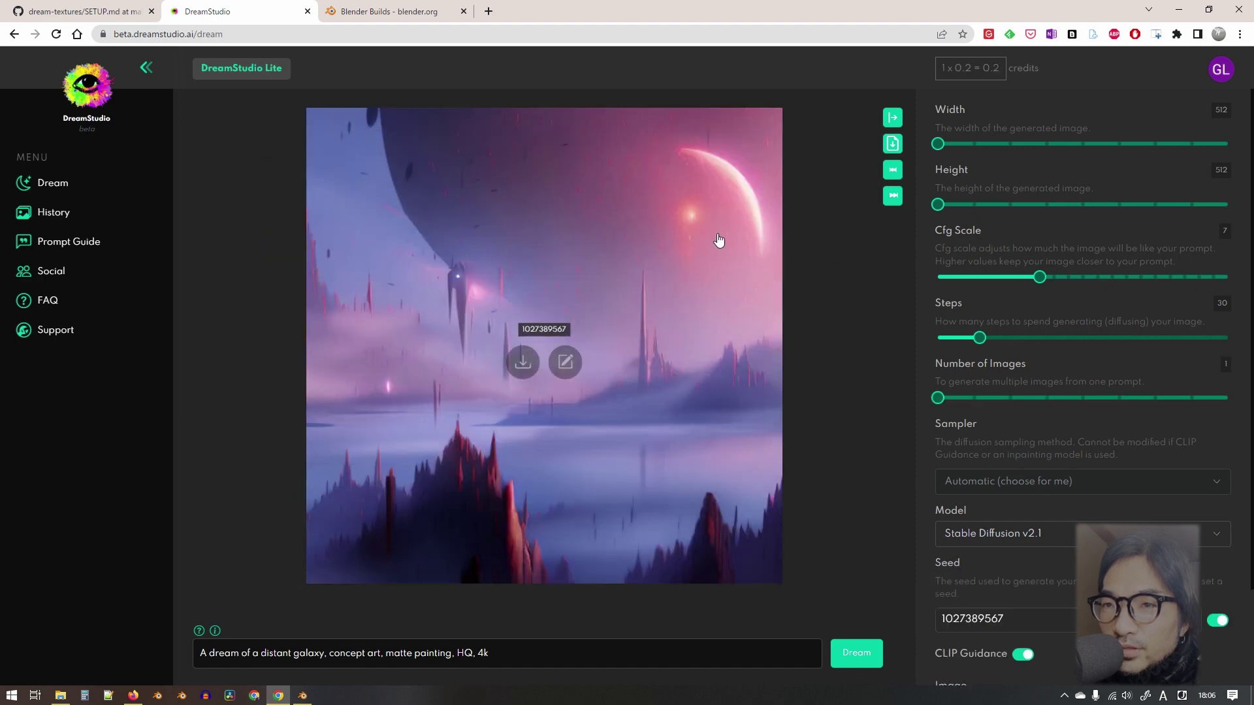
{"action": "left_click", "coordinate": [893, 170]}
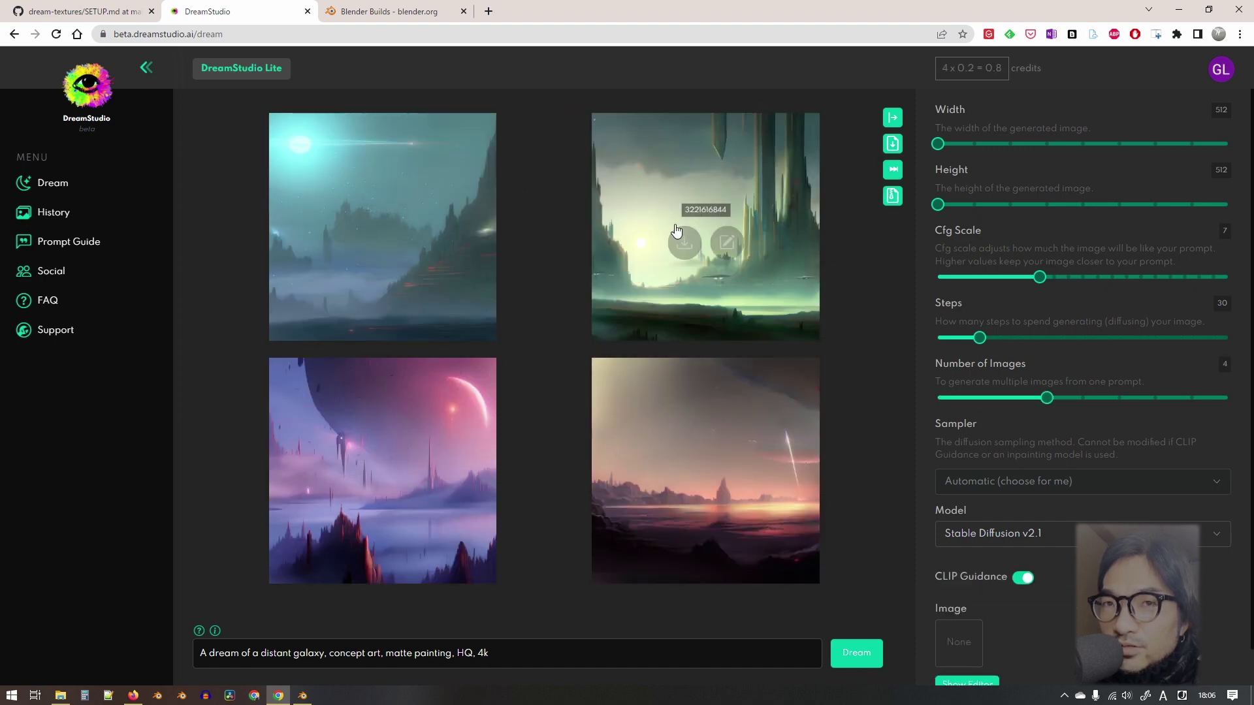
- Return to the dream-textures repository and scroll its README down to the Usage section
{"action": "left_click", "coordinate": [98, 11]}
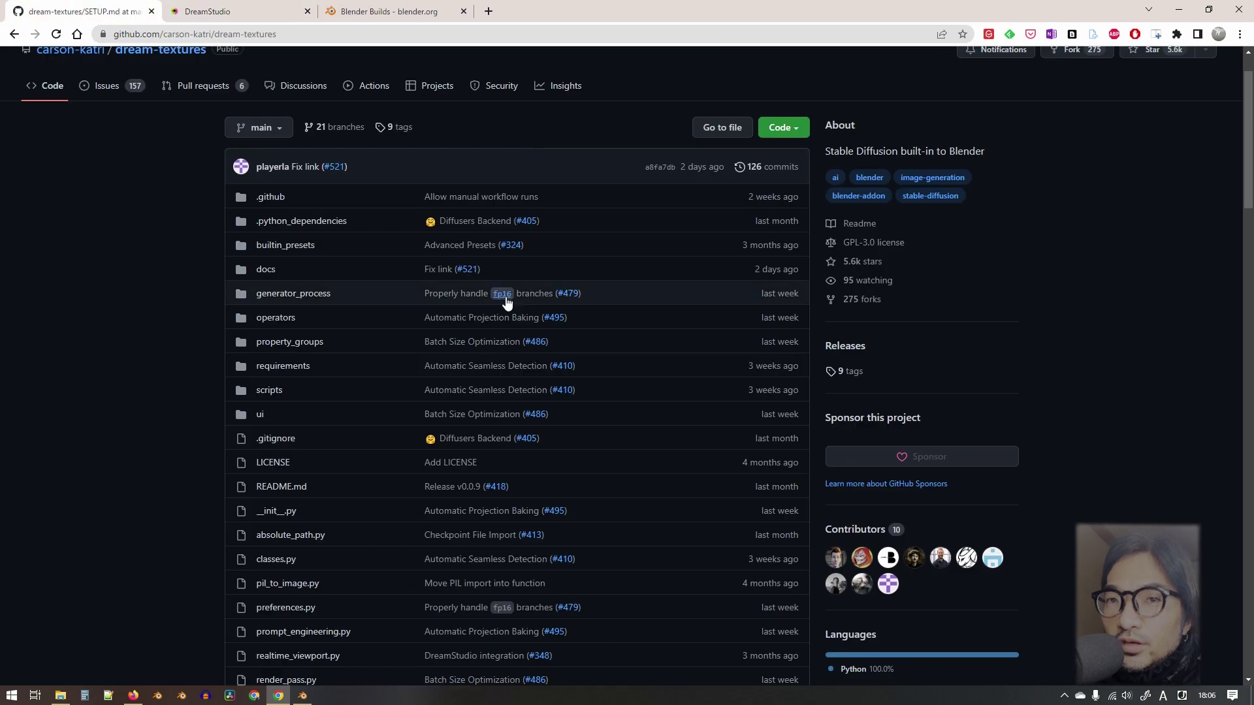
{"action": "scroll", "coordinate": [523, 294], "scroll_direction": "down", "scroll_amount": 3}
{"action": "scroll", "coordinate": [529, 340], "scroll_direction": "down", "scroll_amount": 6}
{"action": "scroll", "coordinate": [529, 339], "scroll_direction": "down", "scroll_amount": 2}
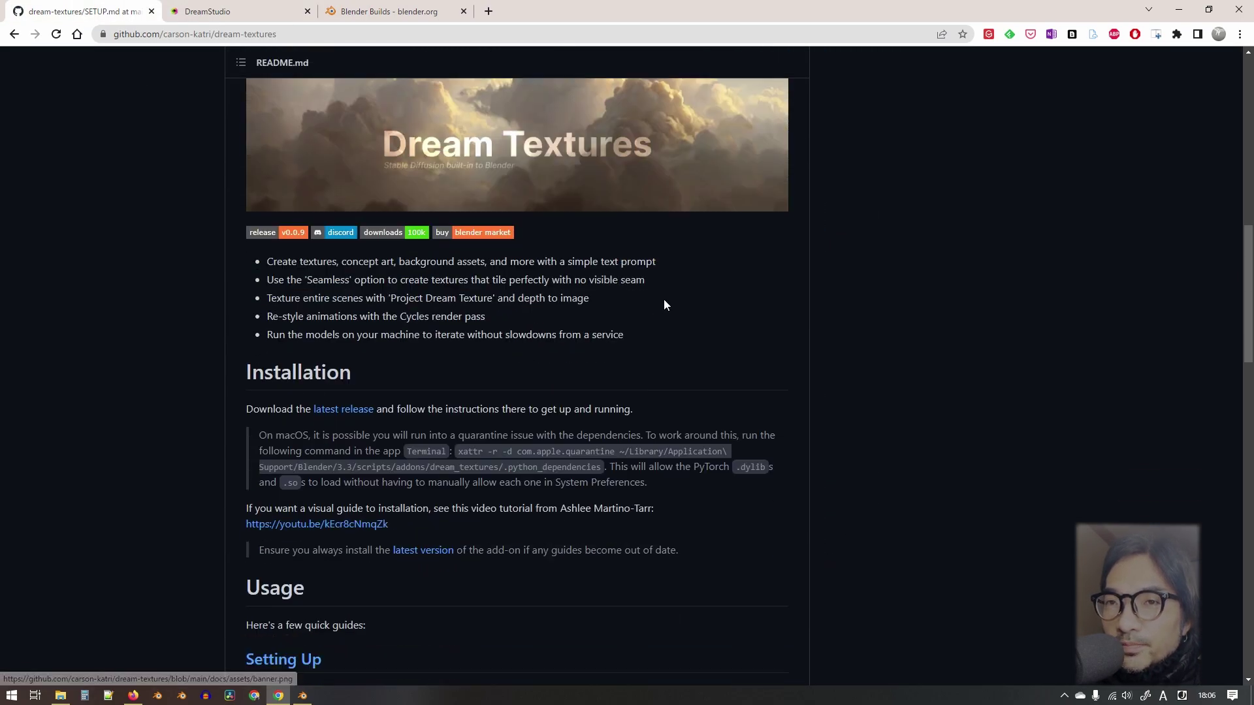
{"action": "scroll", "coordinate": [680, 250], "scroll_direction": "down", "scroll_amount": 4}
{"action": "scroll", "coordinate": [679, 252], "scroll_direction": "down", "scroll_amount": 4}
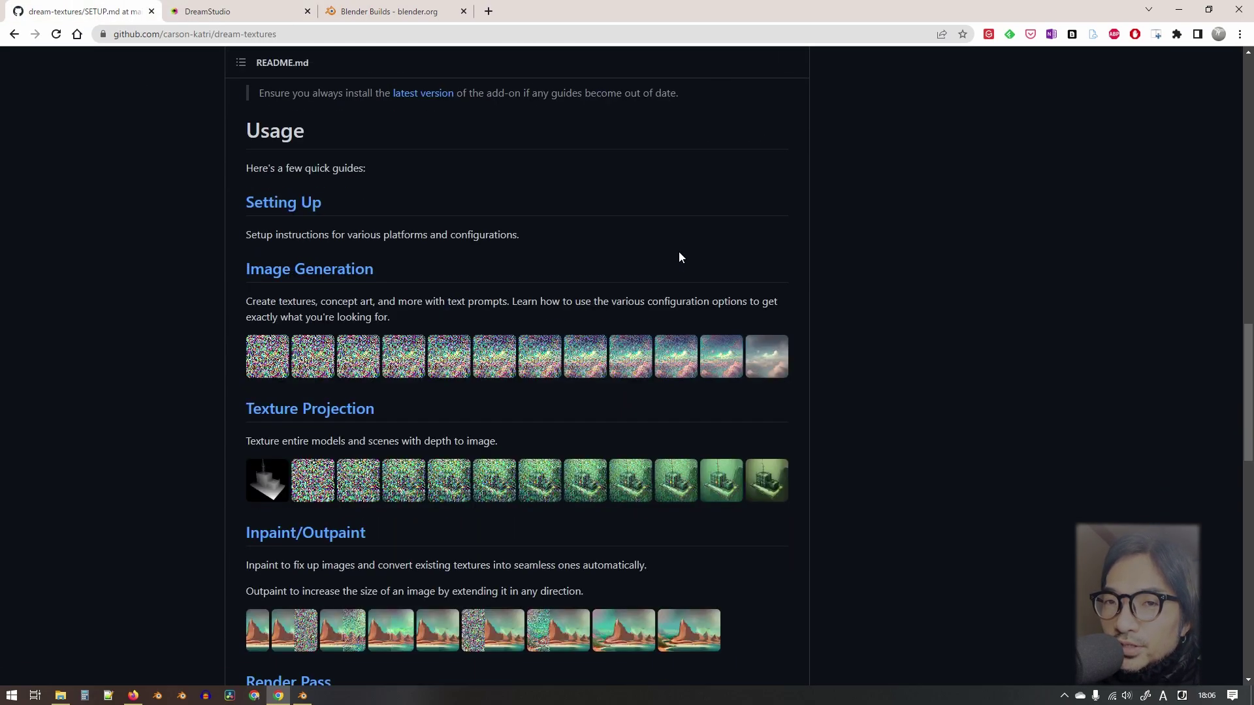
{"action": "scroll", "coordinate": [676, 264], "scroll_direction": "down", "scroll_amount": 1}
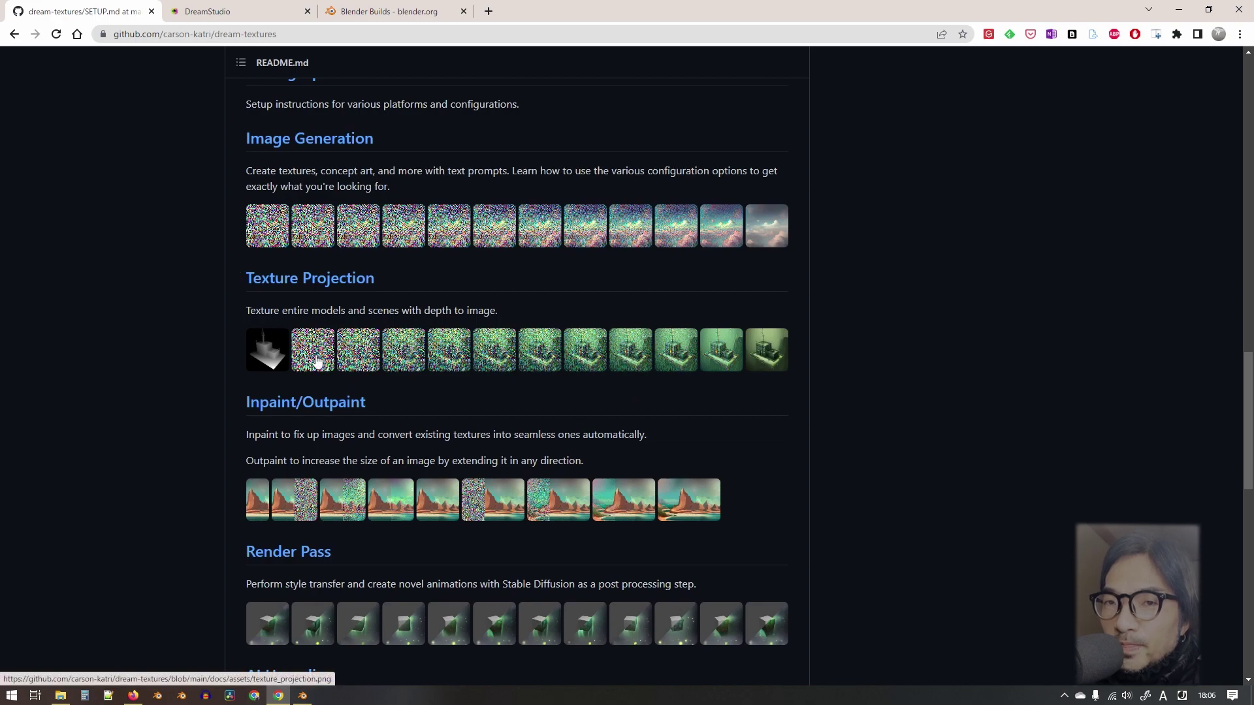
{"action": "scroll", "coordinate": [317, 345], "scroll_direction": "down", "scroll_amount": 1}
{"action": "scroll", "coordinate": [258, 327], "scroll_direction": "down", "scroll_amount": 2}
{"action": "scroll", "coordinate": [257, 322], "scroll_direction": "up", "scroll_amount": 3}
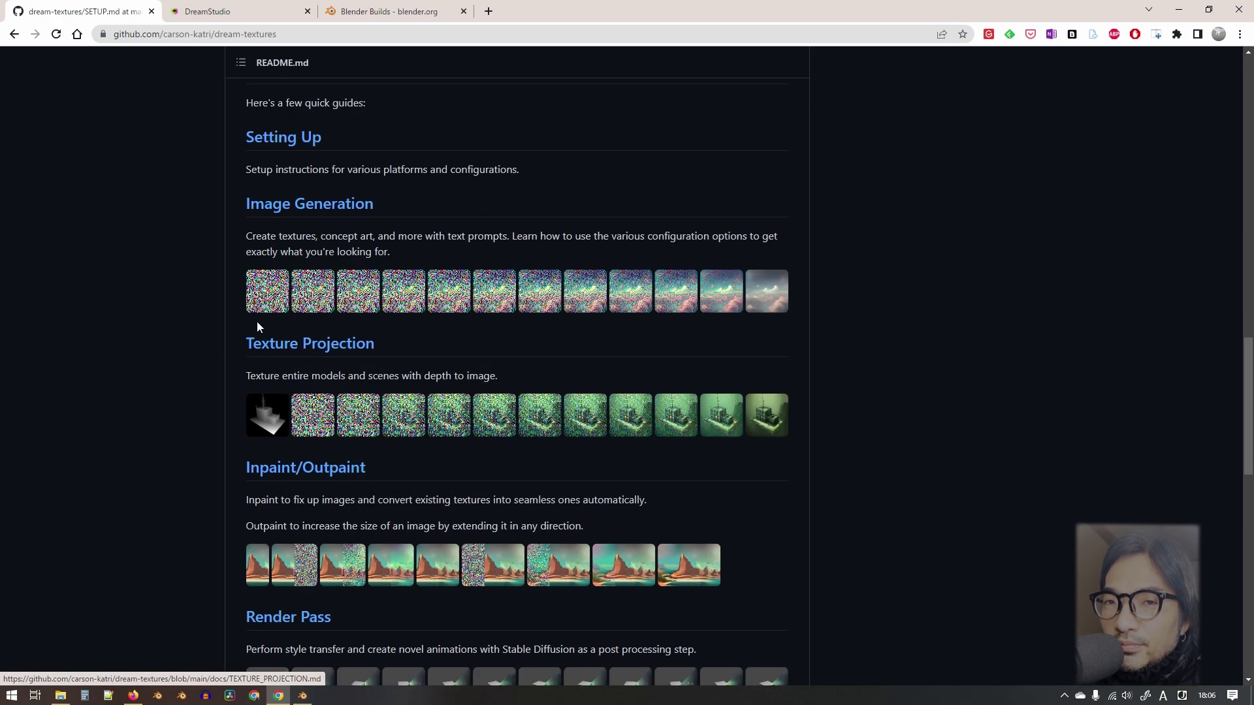
{"action": "scroll", "coordinate": [259, 323], "scroll_direction": "down", "scroll_amount": 2}
{"action": "scroll", "coordinate": [260, 323], "scroll_direction": "down", "scroll_amount": 2}
{"action": "scroll", "coordinate": [265, 330], "scroll_direction": "up", "scroll_amount": 2}
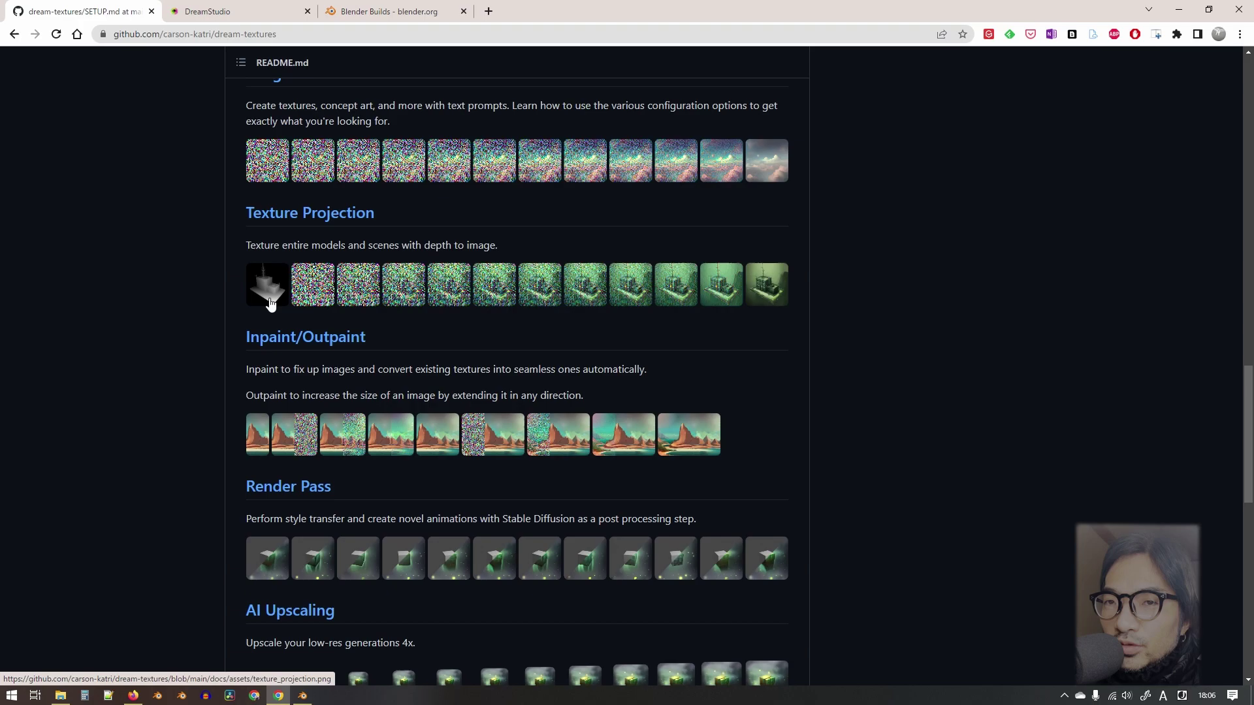
- Open texture_projection.png in a new tab and drag through its image strip
{"action": "left_click", "coordinate": [266, 283]}
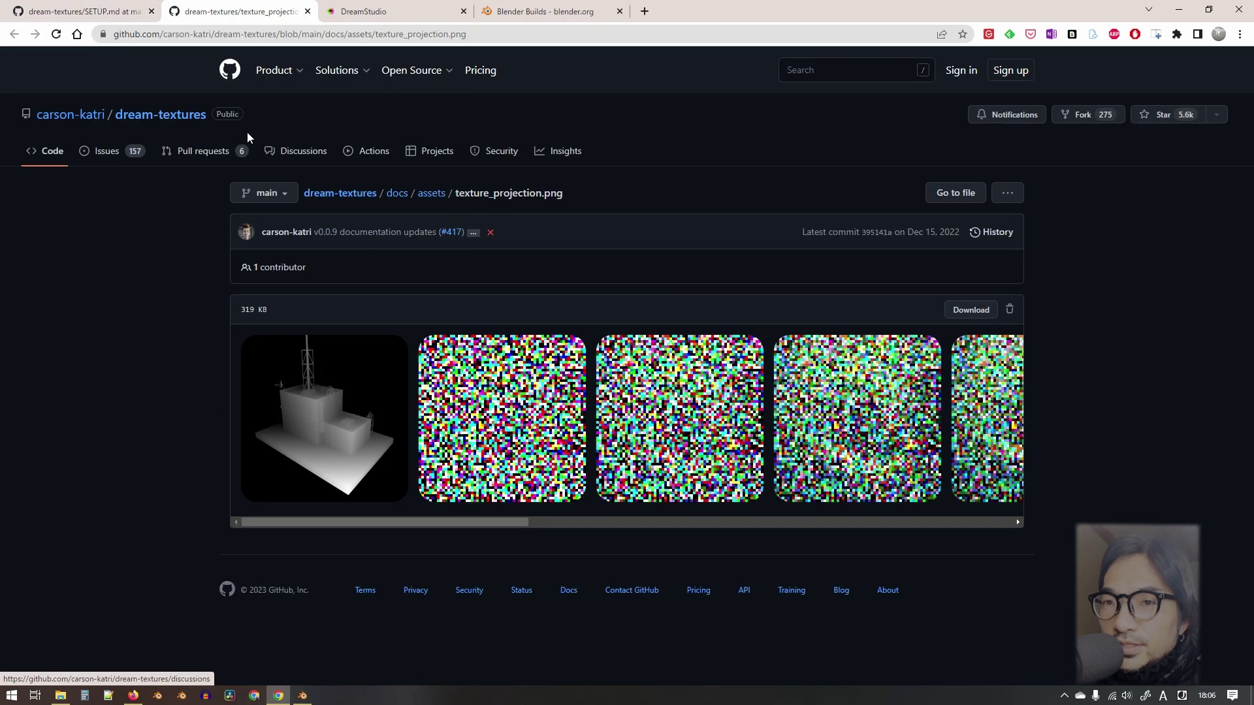
{"action": "mouse_move", "coordinate": [453, 521]}
{"action": "left_mouse_down"}
{"action": "mouse_move", "coordinate": [830, 512]}
{"action": "mouse_move", "coordinate": [971, 496]}
{"action": "left_mouse_up"}
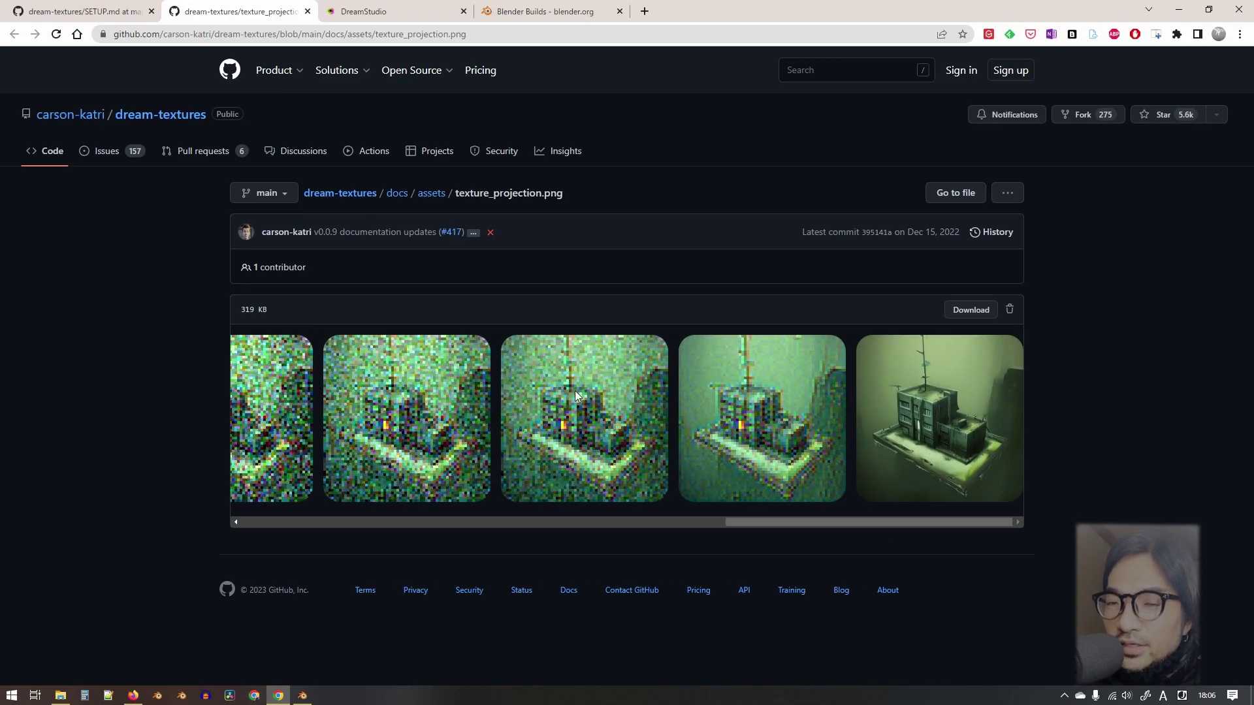
{"action": "mouse_move", "coordinate": [759, 521]}
{"action": "left_mouse_down"}
{"action": "mouse_move", "coordinate": [420, 505]}
{"action": "mouse_move", "coordinate": [827, 490]}
{"action": "left_mouse_up"}
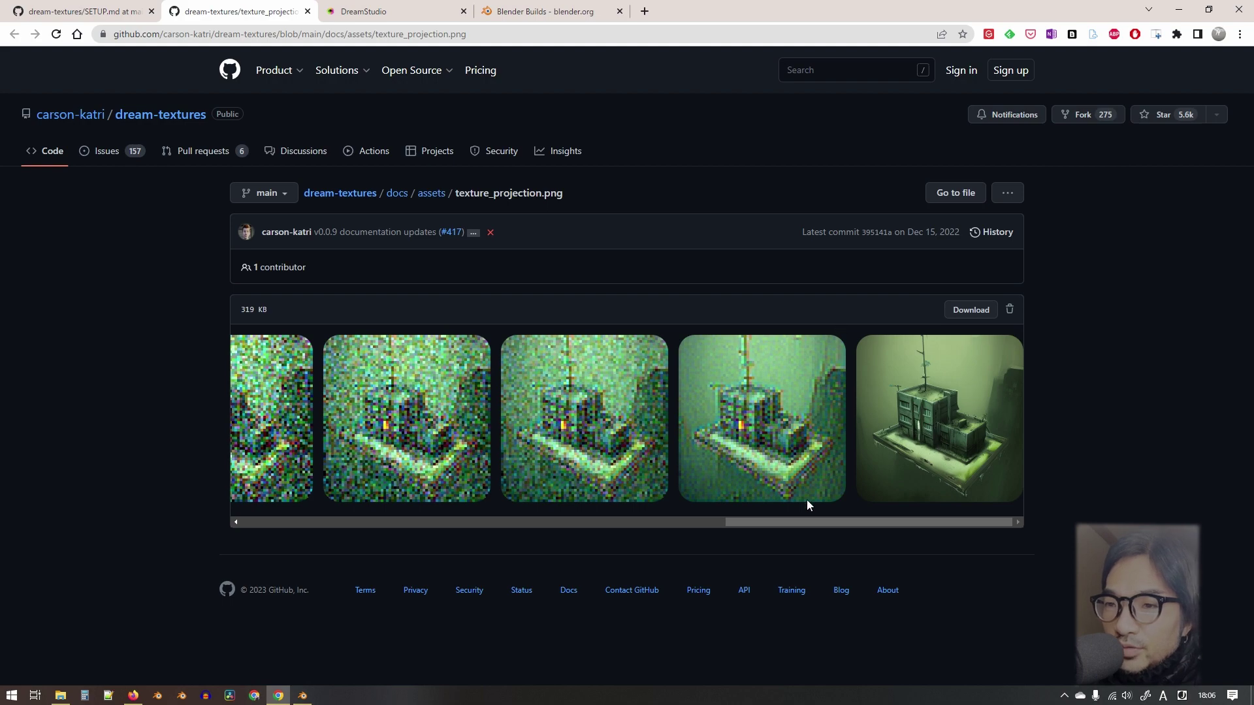
{"action": "mouse_move", "coordinate": [763, 524]}
{"action": "left_mouse_down"}
{"action": "mouse_move", "coordinate": [645, 531]}
{"action": "mouse_move", "coordinate": [996, 540]}
{"action": "left_mouse_up"}
{"action": "key", "text": "ctrl+w"}
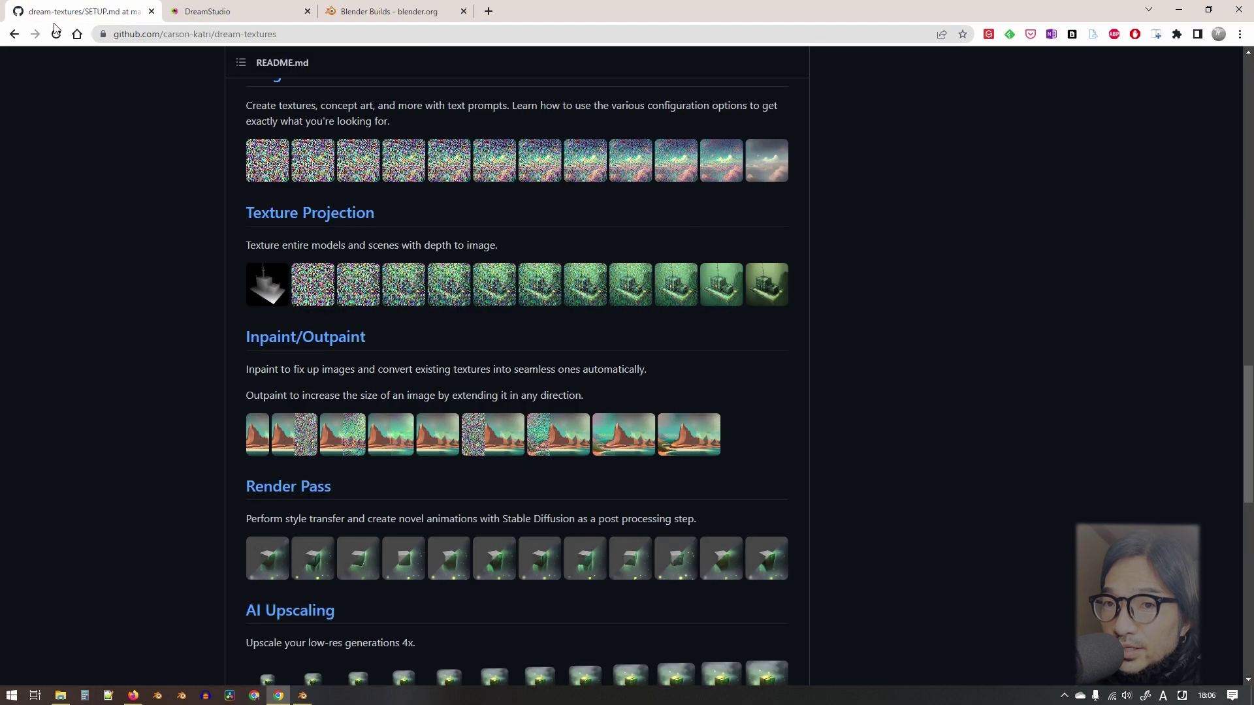
{"action": "scroll", "coordinate": [562, 385], "scroll_direction": "down", "scroll_amount": 2}
{"action": "scroll", "coordinate": [546, 393], "scroll_direction": "down", "scroll_amount": 1}
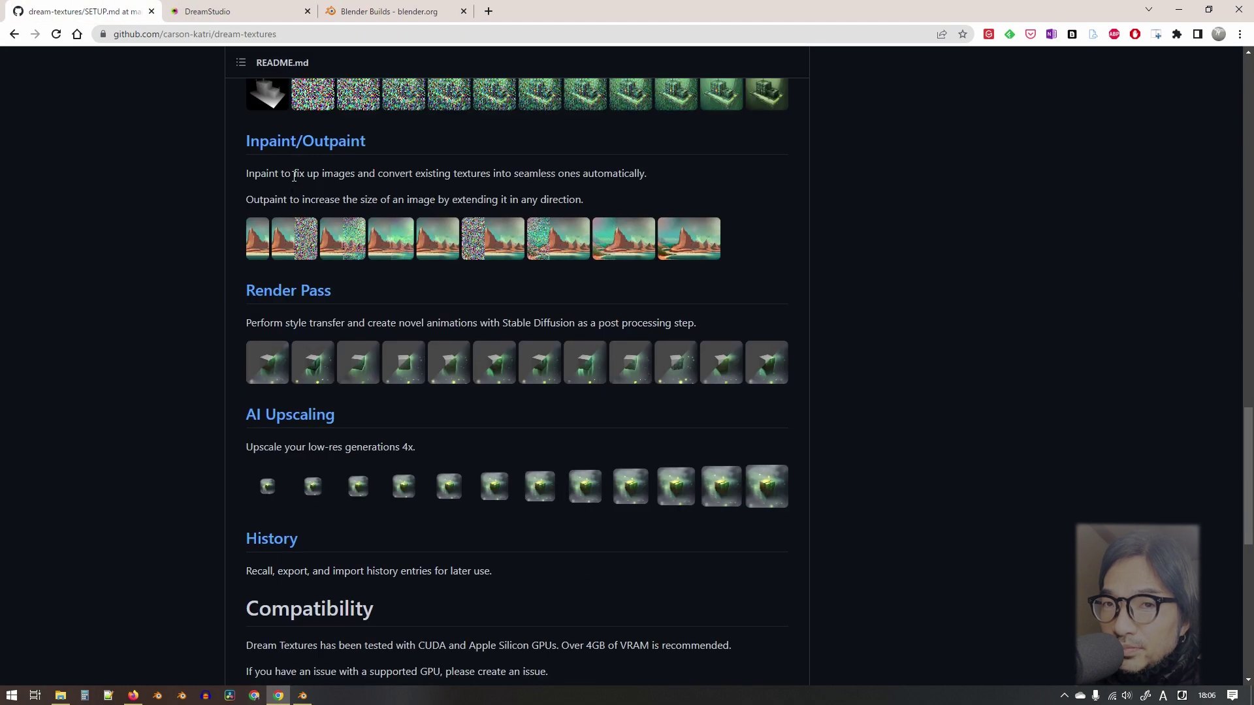
{"action": "left_click", "coordinate": [631, 256]}
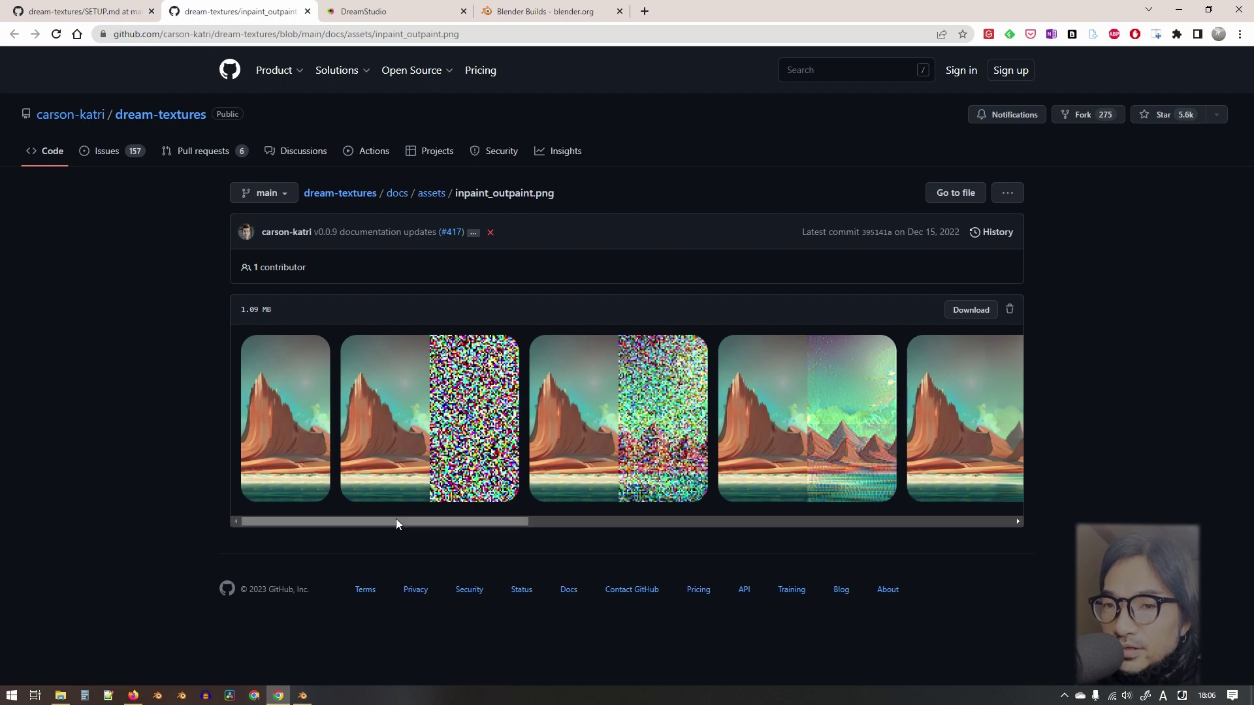
{"action": "mouse_move", "coordinate": [398, 521]}
{"action": "left_mouse_down"}
{"action": "mouse_move", "coordinate": [830, 542]}
{"action": "mouse_move", "coordinate": [430, 511]}
{"action": "left_mouse_up"}
{"action": "left_click", "coordinate": [308, 11]}
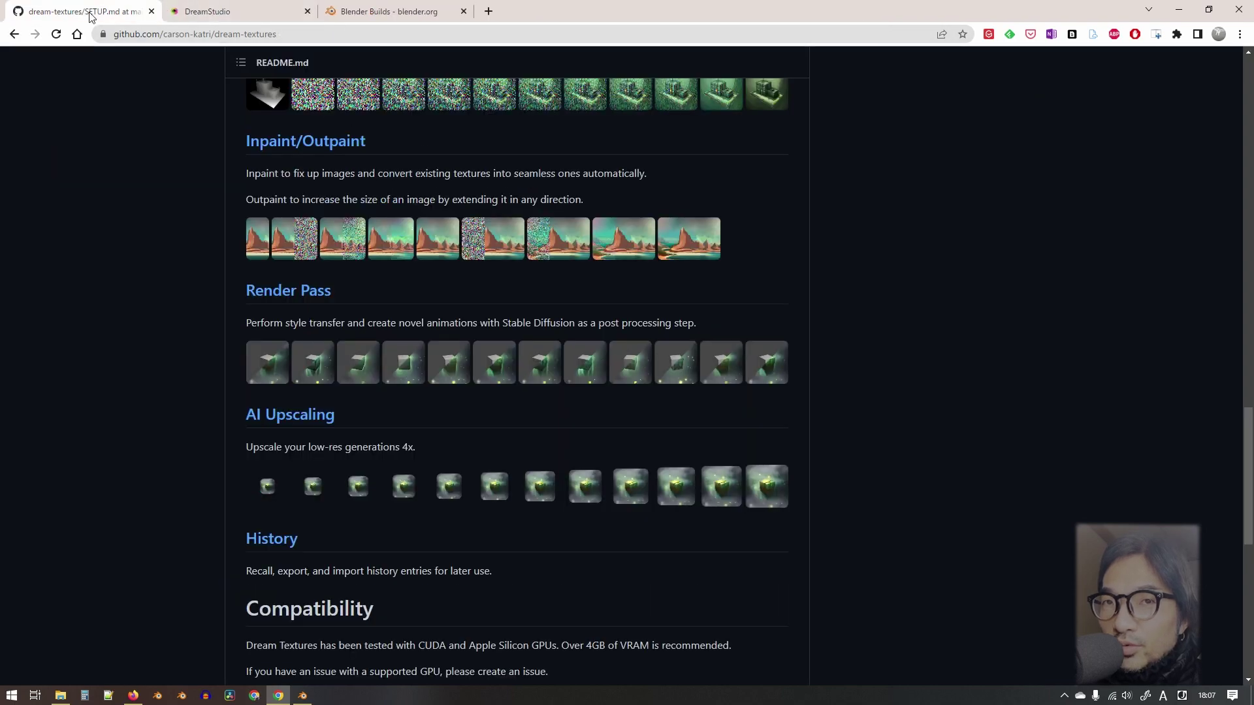
{"action": "scroll", "coordinate": [482, 439], "scroll_direction": "down", "scroll_amount": 1}
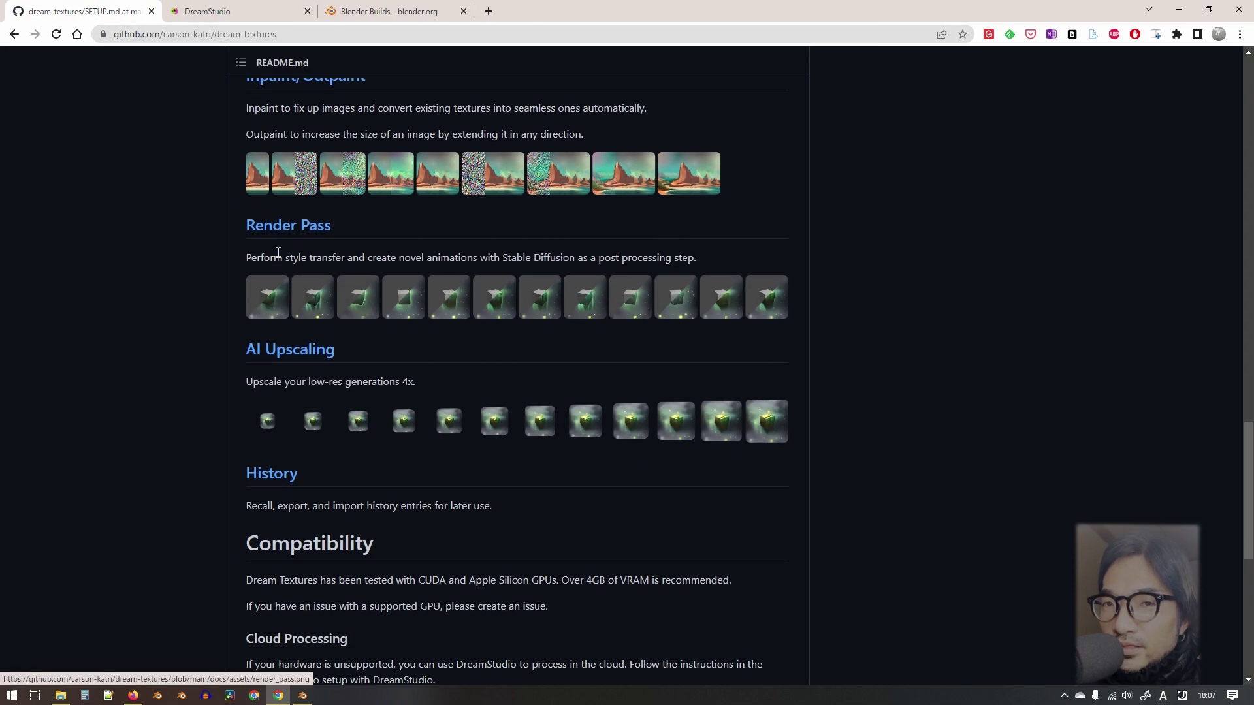
{"action": "left_click", "coordinate": [282, 228]}
{"action": "scroll", "coordinate": [256, 284], "scroll_direction": "down", "scroll_amount": 10}
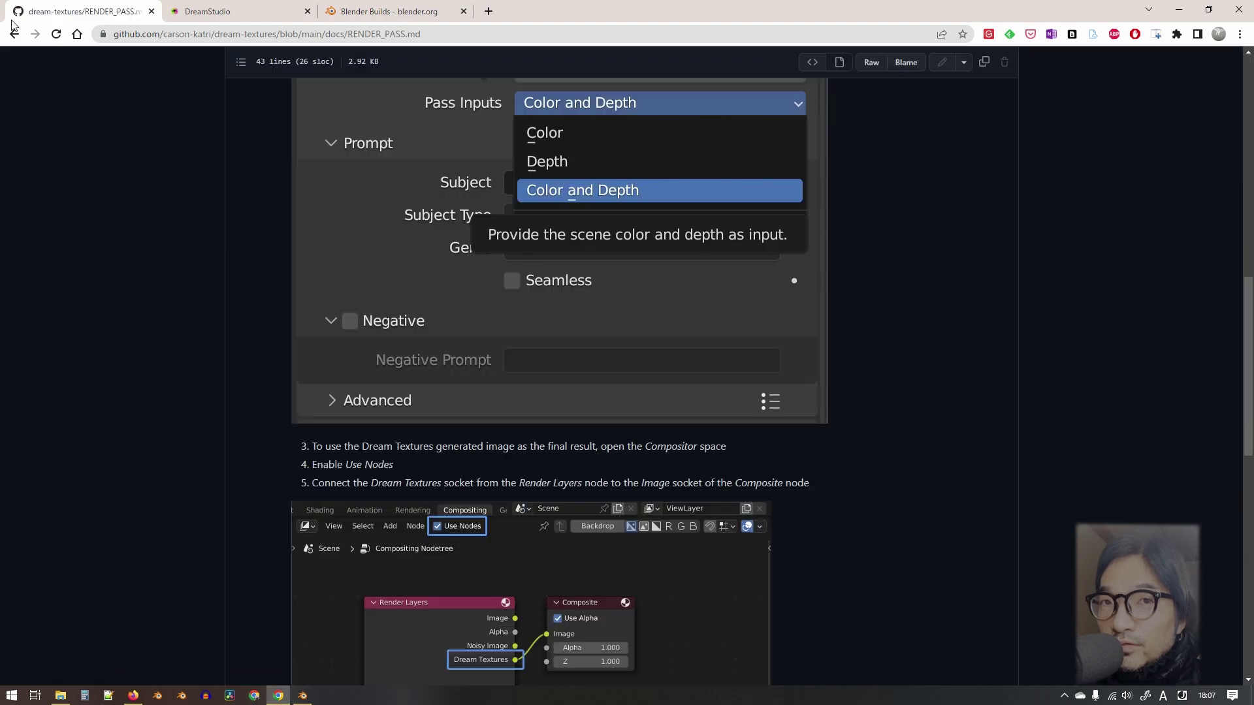
{"action": "left_click", "coordinate": [14, 33]}
{"action": "scroll", "coordinate": [352, 347], "scroll_direction": "down", "scroll_amount": 4}
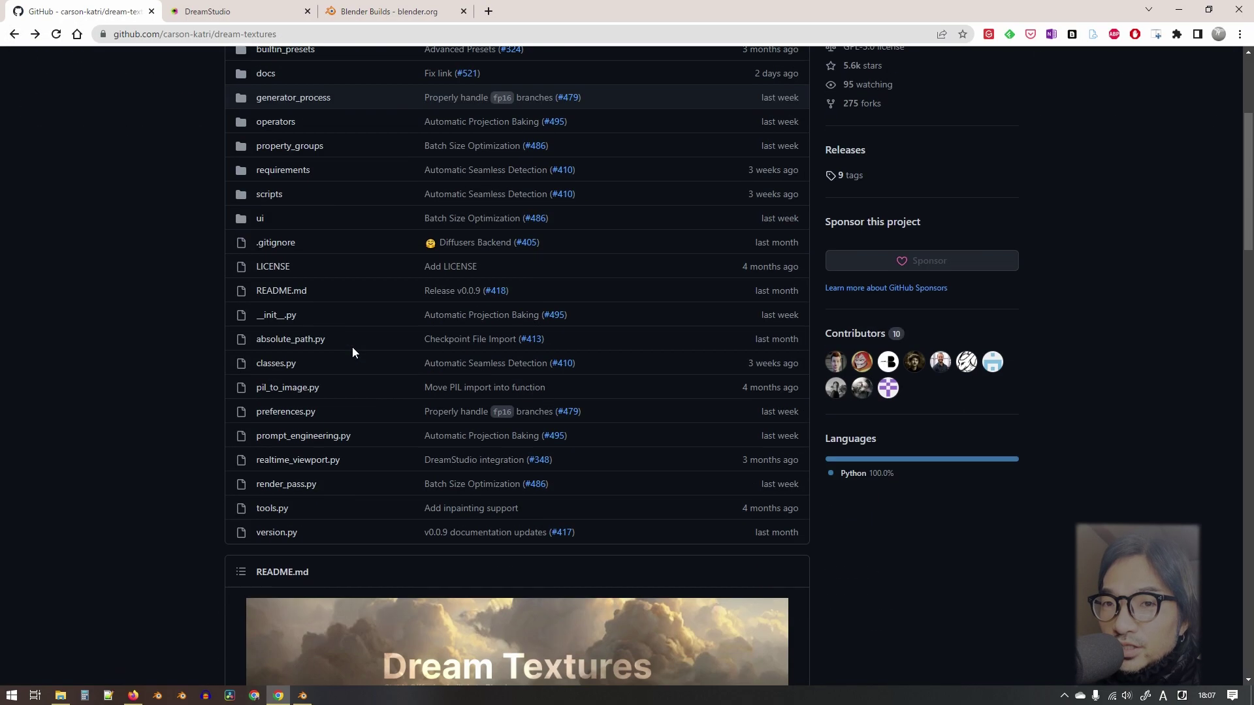
{"action": "scroll", "coordinate": [351, 346], "scroll_direction": "down", "scroll_amount": 10}
{"action": "scroll", "coordinate": [210, 449], "scroll_direction": "down", "scroll_amount": 1}
{"action": "scroll", "coordinate": [209, 448], "scroll_direction": "down", "scroll_amount": 1}
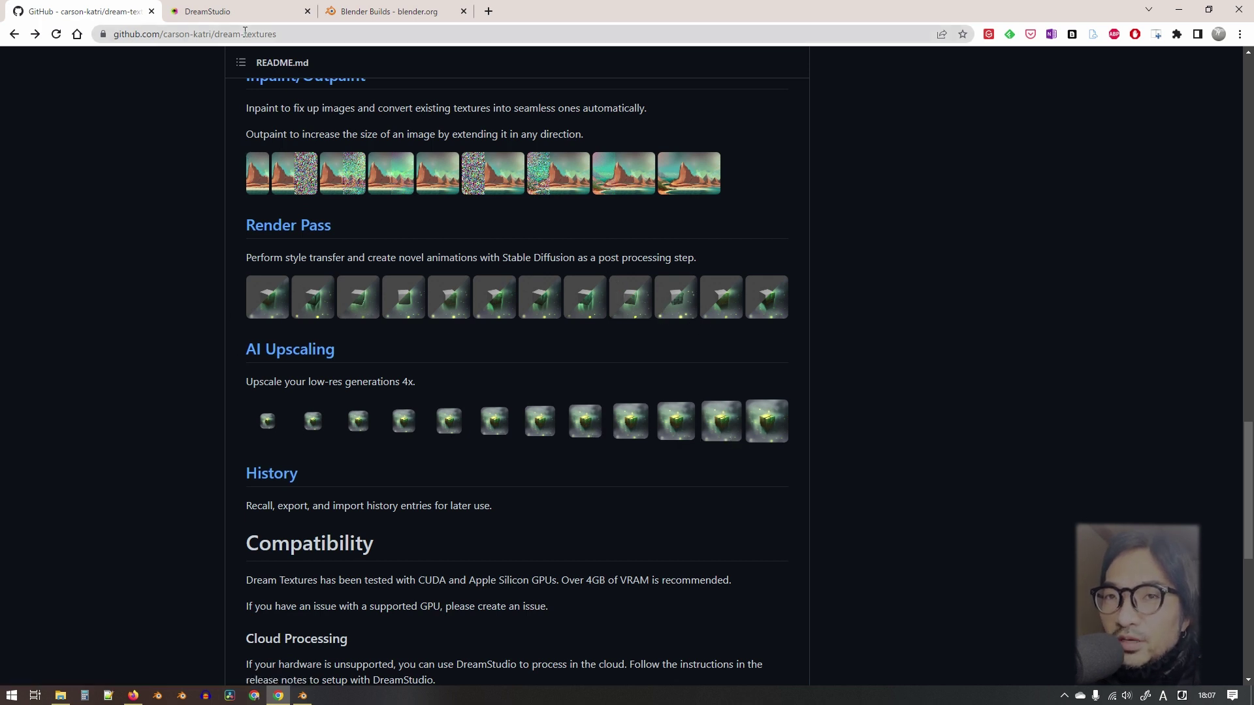
{"action": "mouse_move", "coordinate": [235, 10]}
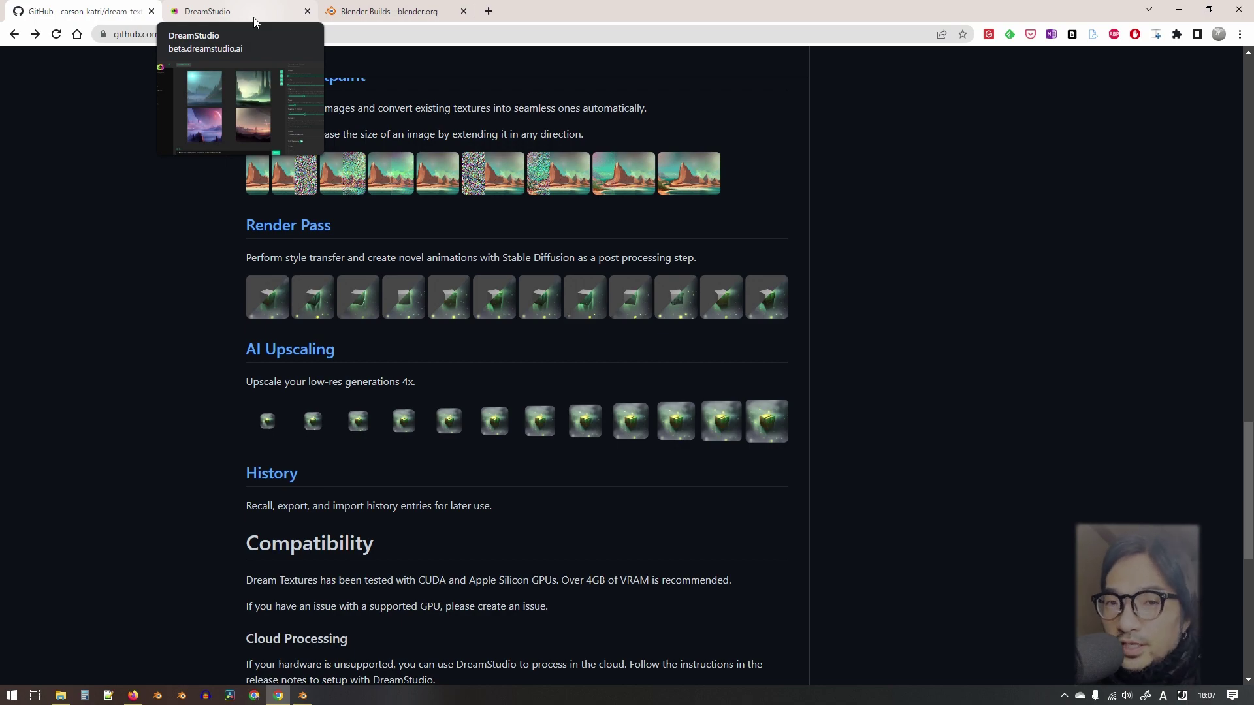
{"action": "scroll", "coordinate": [185, 167], "scroll_direction": "up", "scroll_amount": 6}
{"action": "scroll", "coordinate": [190, 172], "scroll_direction": "up", "scroll_amount": 4}
{"action": "scroll", "coordinate": [204, 174], "scroll_direction": "up", "scroll_amount": 4}
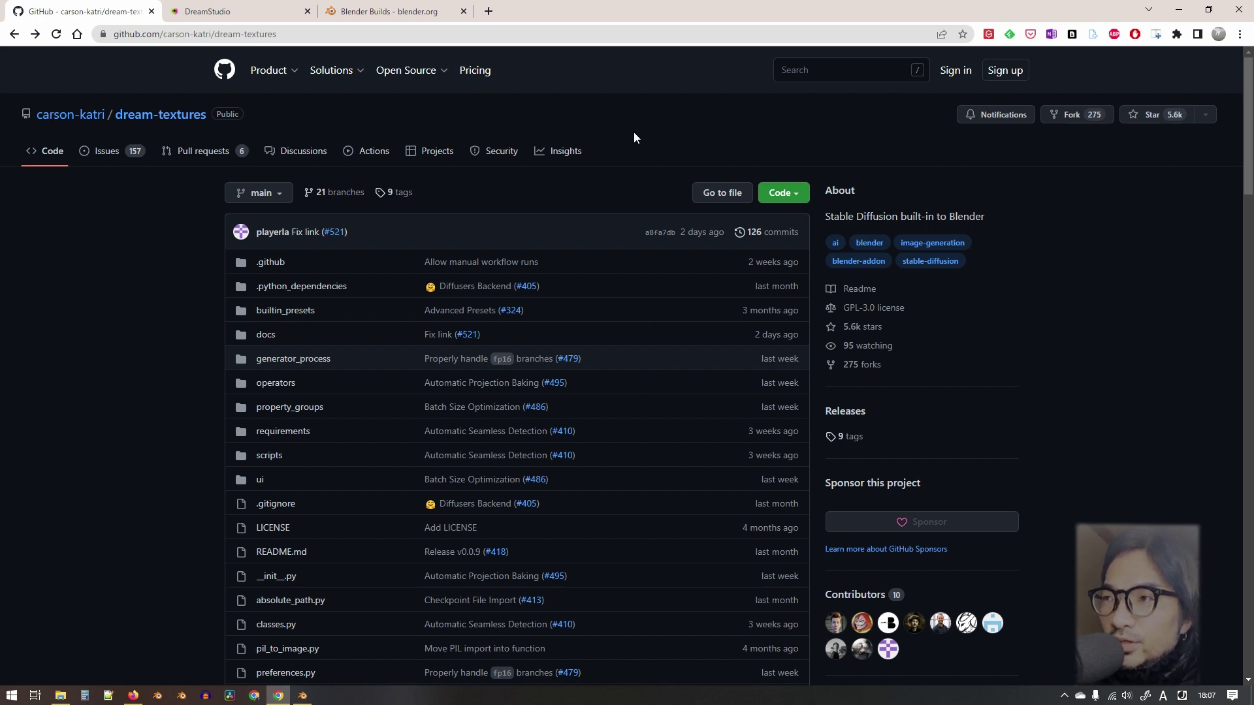
- Download the Blender 3.4.0 Stable Windows msi installer from the Blender Builds archive
{"action": "scroll", "coordinate": [147, 413], "scroll_direction": "down", "scroll_amount": 2}
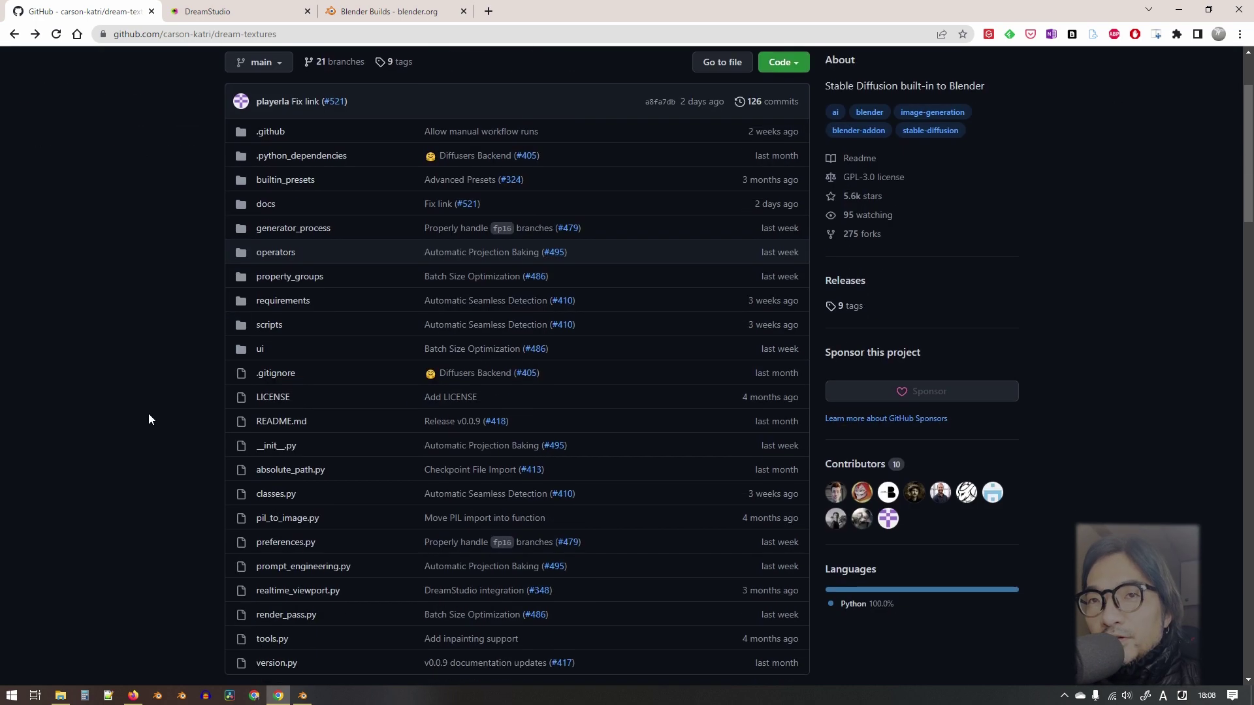
{"action": "scroll", "coordinate": [148, 413], "scroll_direction": "up", "scroll_amount": 2}
{"action": "left_click", "coordinate": [387, 15]}
{"action": "scroll", "coordinate": [275, 287], "scroll_direction": "up", "scroll_amount": 2}
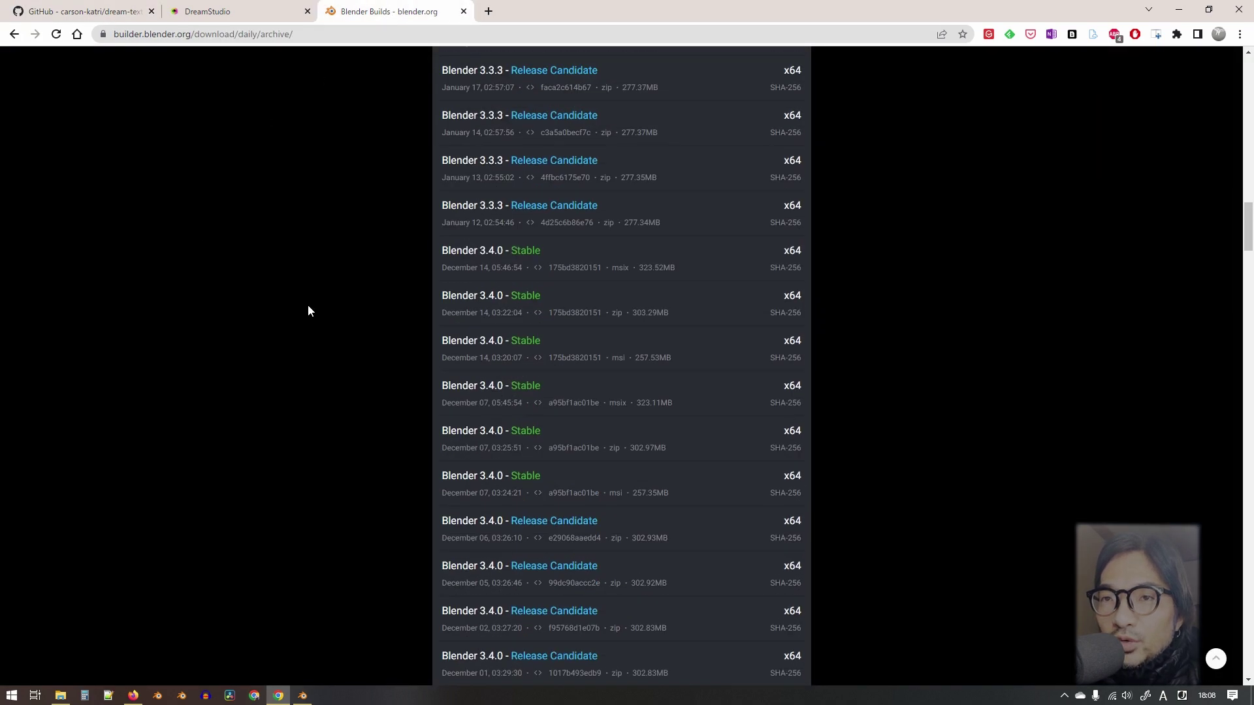
{"action": "scroll", "coordinate": [307, 307], "scroll_direction": "down", "scroll_amount": 1}
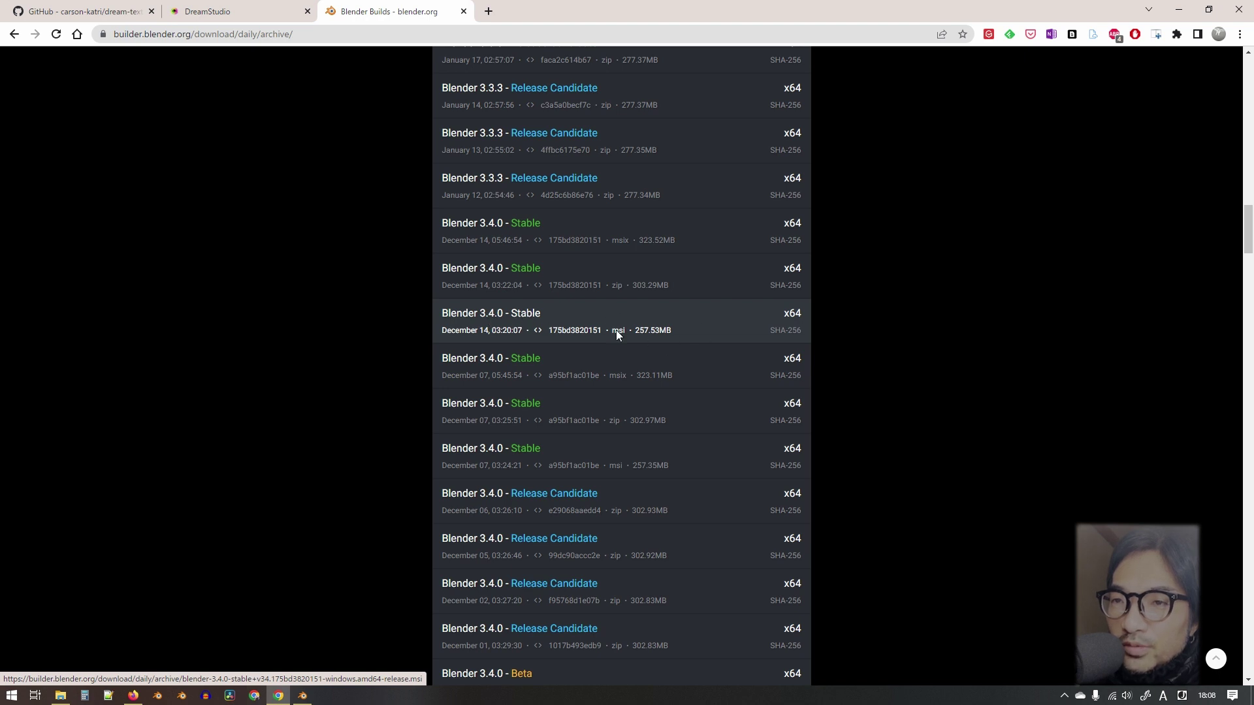
{"action": "left_click", "coordinate": [502, 324]}
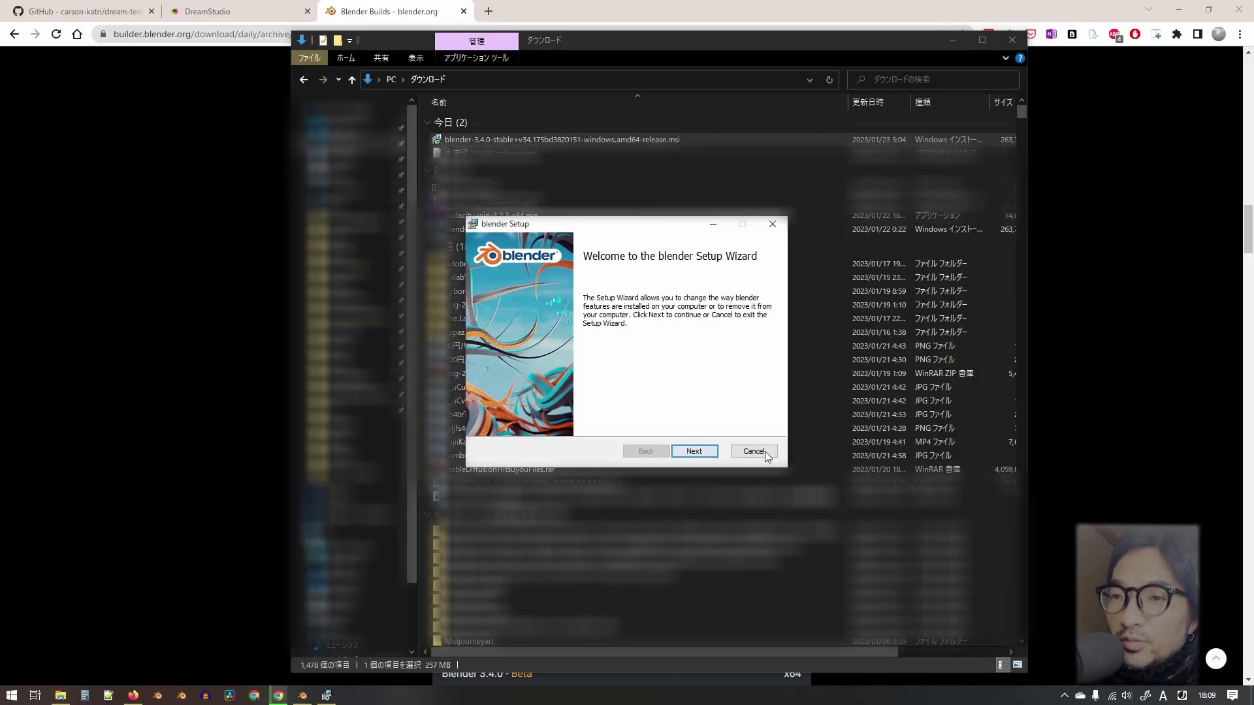
- Cancel the Blender setup wizard and close the Downloads folder window
{"action": "left_click", "coordinate": [753, 451]}
{"action": "left_click", "coordinate": [653, 370]}
{"action": "left_click", "coordinate": [772, 224]}
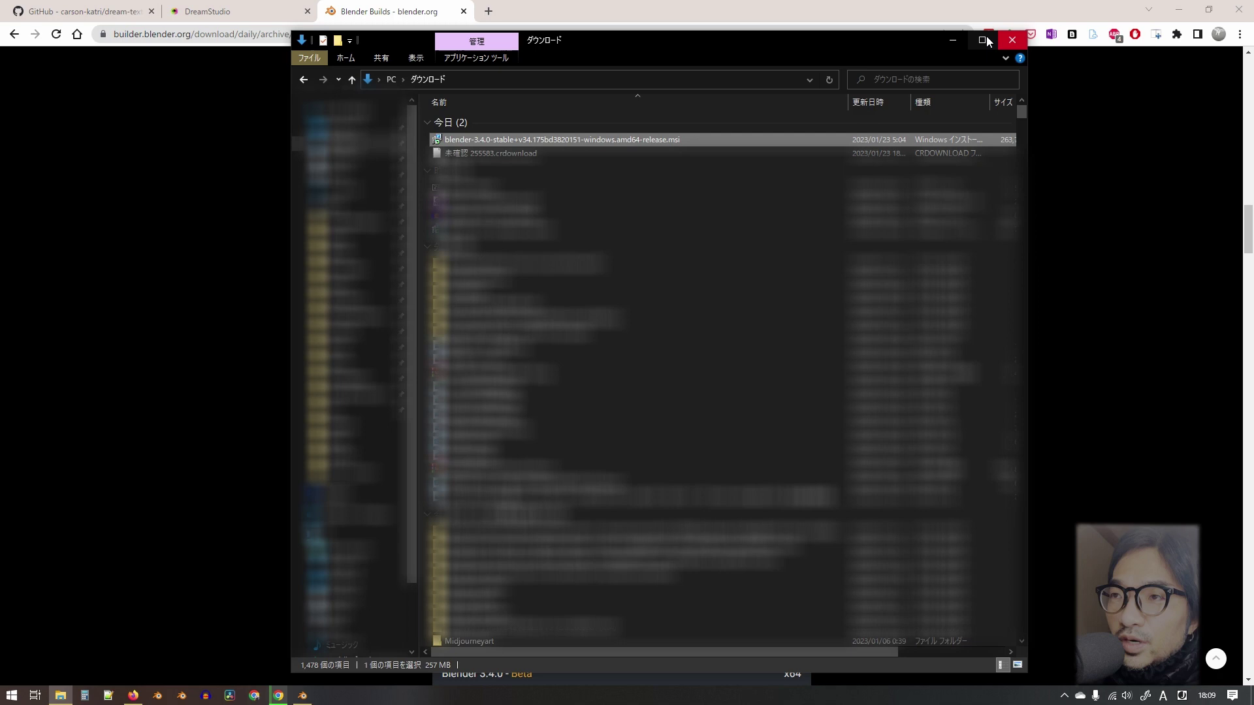
{"action": "left_click", "coordinate": [1011, 41]}
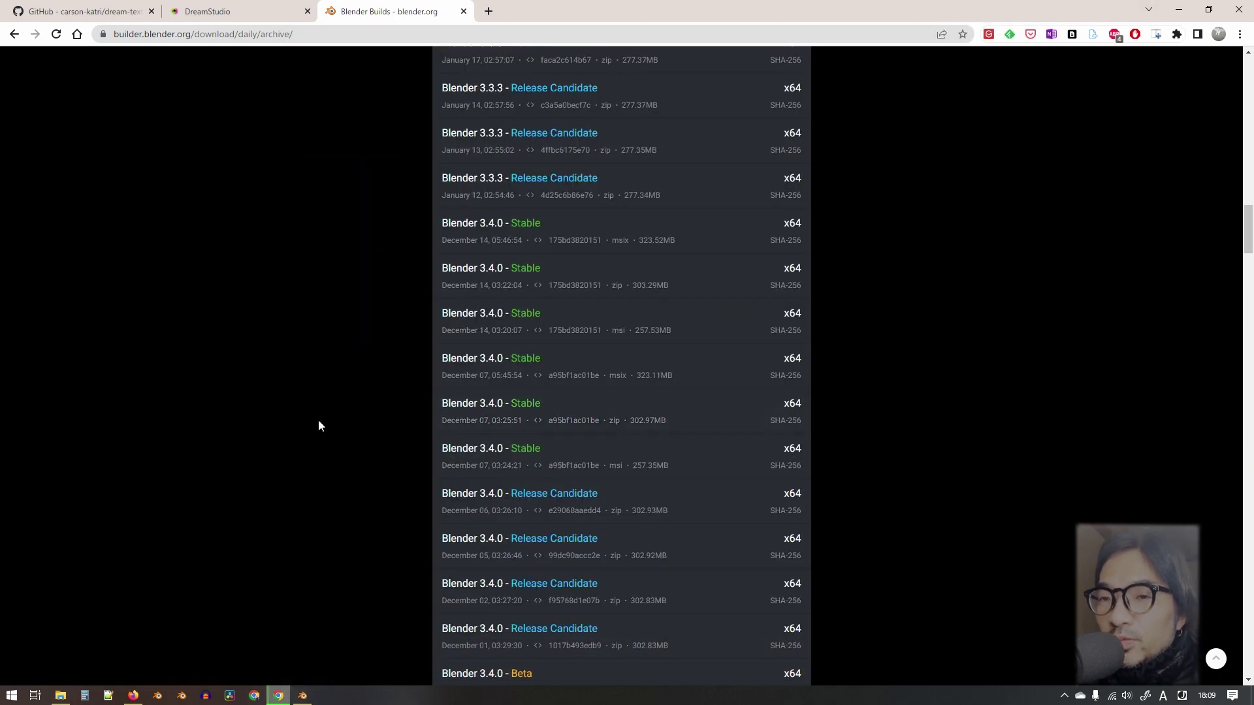
- Scroll through the Blender builds archive, comparing the 3.3.2, 3.4.0 and 3.4.1 builds
{"action": "scroll", "coordinate": [458, 468], "scroll_direction": "down", "scroll_amount": 1}
{"action": "scroll", "coordinate": [457, 469], "scroll_direction": "up", "scroll_amount": 3}
{"action": "scroll", "coordinate": [460, 196], "scroll_direction": "down", "scroll_amount": 10}
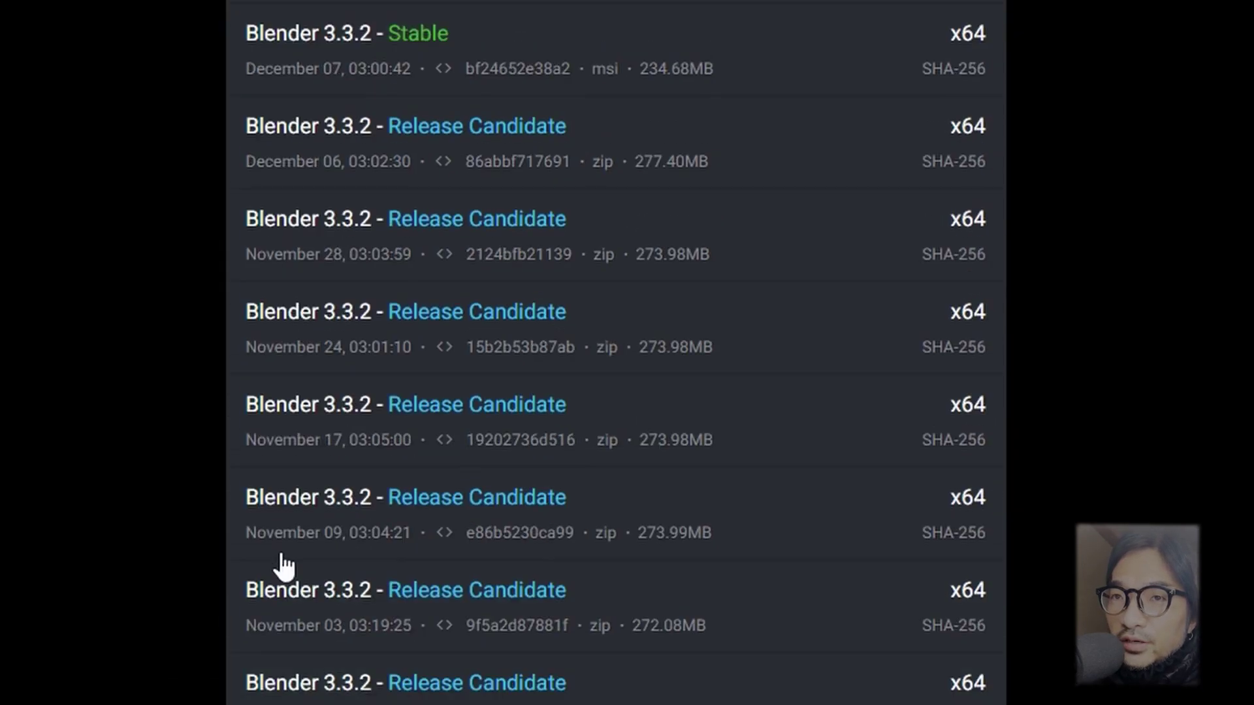
{"action": "scroll", "coordinate": [287, 562], "scroll_direction": "up", "scroll_amount": 8}
{"action": "scroll", "coordinate": [291, 555], "scroll_direction": "up", "scroll_amount": 4}
{"action": "scroll", "coordinate": [289, 542], "scroll_direction": "down", "scroll_amount": 4}
{"action": "scroll", "coordinate": [289, 542], "scroll_direction": "down", "scroll_amount": 8}
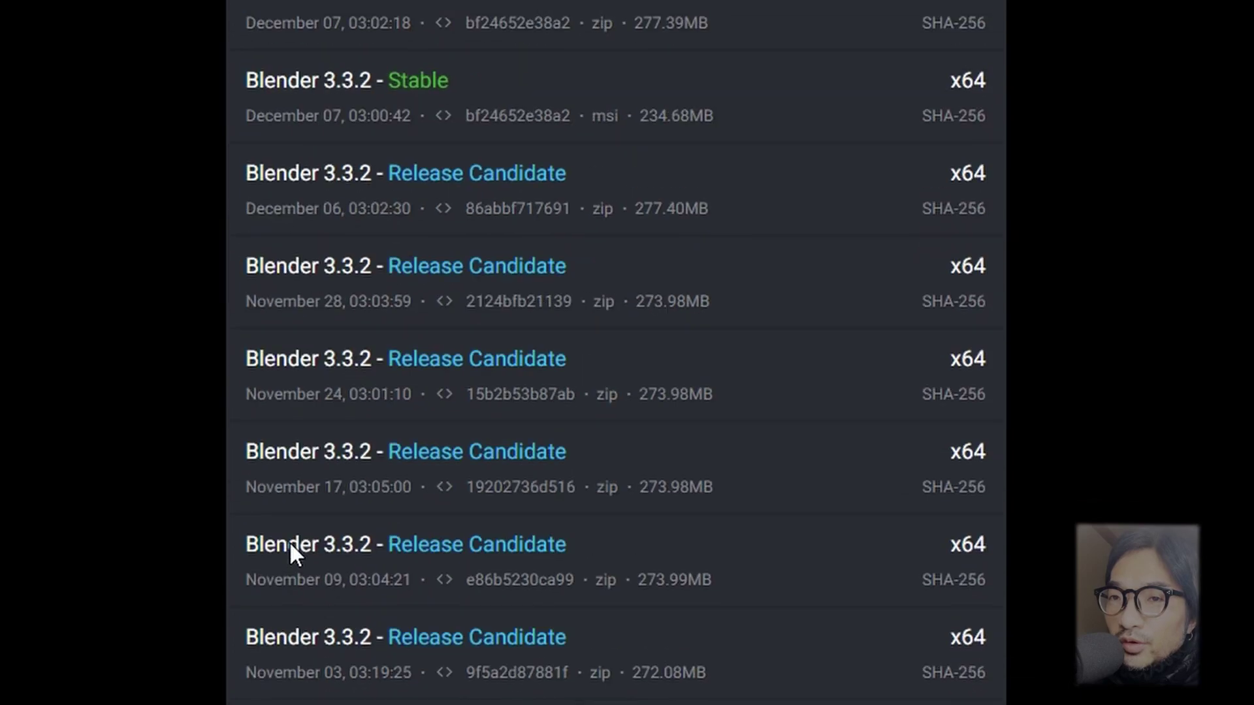
{"action": "scroll", "coordinate": [289, 542], "scroll_direction": "down", "scroll_amount": 4}
{"action": "scroll", "coordinate": [299, 555], "scroll_direction": "up", "scroll_amount": 6}
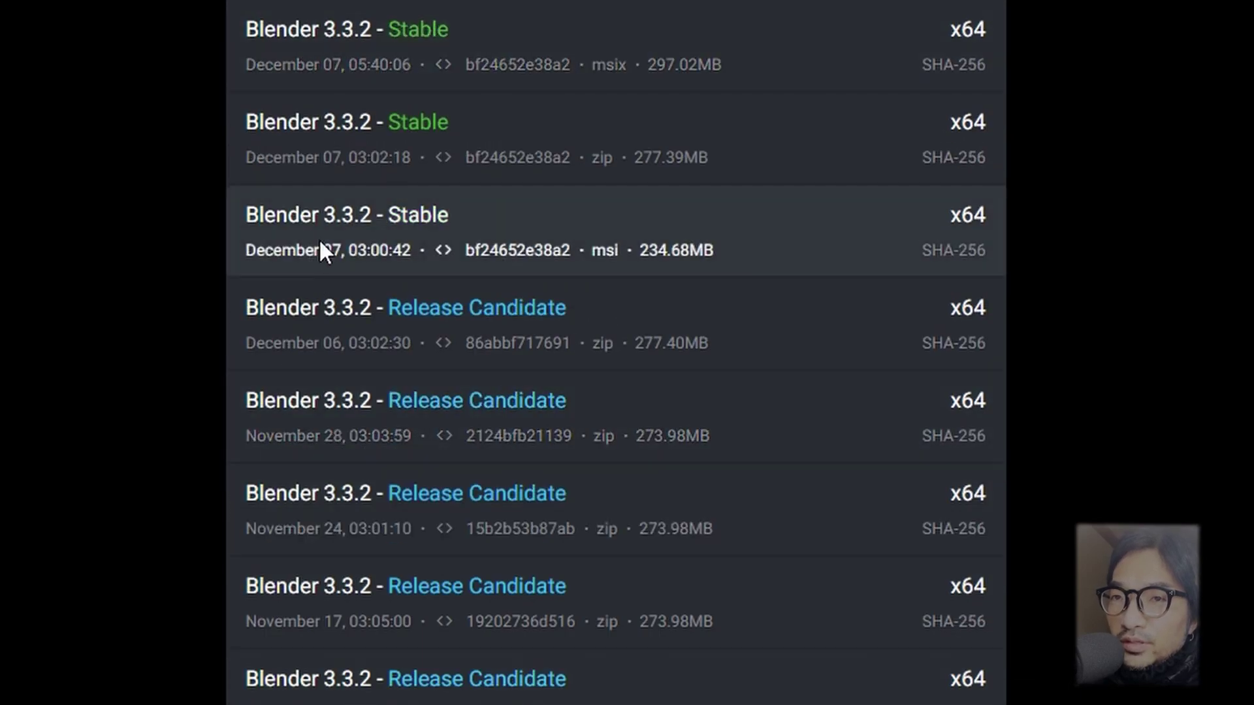
{"action": "scroll", "coordinate": [323, 238], "scroll_direction": "down", "scroll_amount": 5}
{"action": "scroll", "coordinate": [337, 293], "scroll_direction": "down", "scroll_amount": 10}
{"action": "scroll", "coordinate": [340, 343], "scroll_direction": "down", "scroll_amount": 6}
{"action": "scroll", "coordinate": [334, 341], "scroll_direction": "down", "scroll_amount": 8}
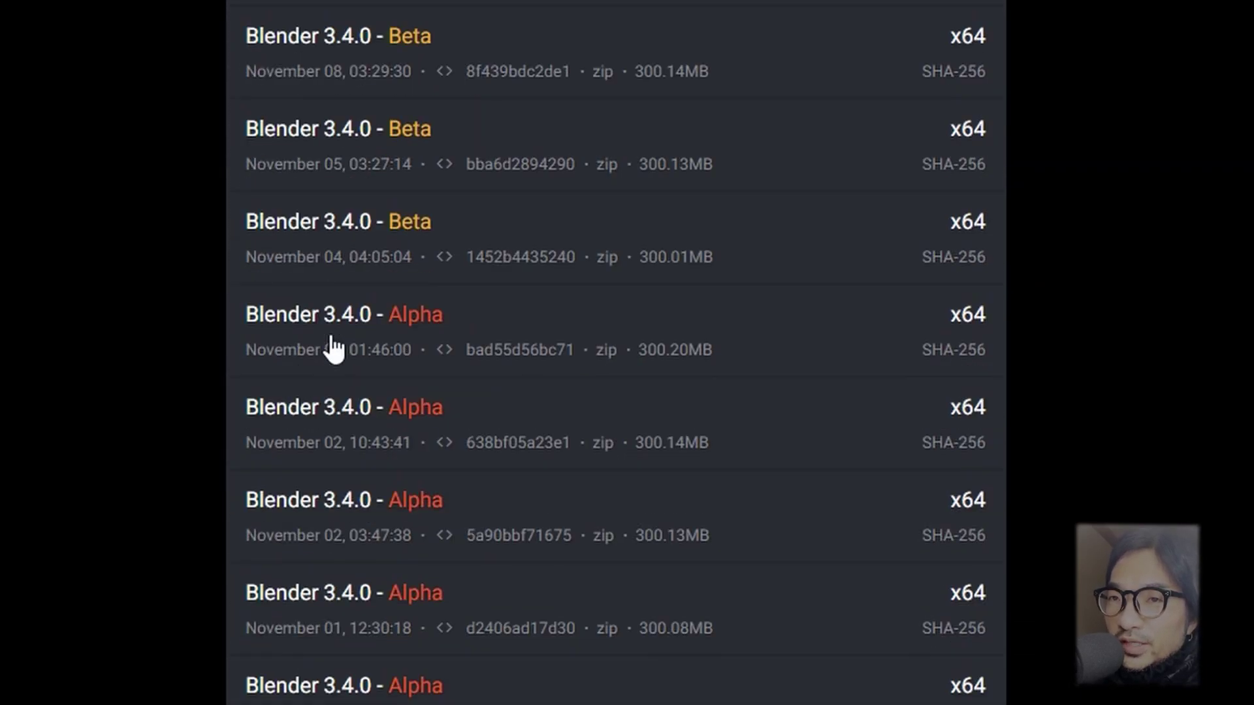
{"action": "scroll", "coordinate": [337, 350], "scroll_direction": "down", "scroll_amount": 20}
{"action": "scroll", "coordinate": [346, 348], "scroll_direction": "up", "scroll_amount": 12}
{"action": "scroll", "coordinate": [379, 457], "scroll_direction": "up", "scroll_amount": 2}
{"action": "scroll", "coordinate": [405, 502], "scroll_direction": "down", "scroll_amount": 8}
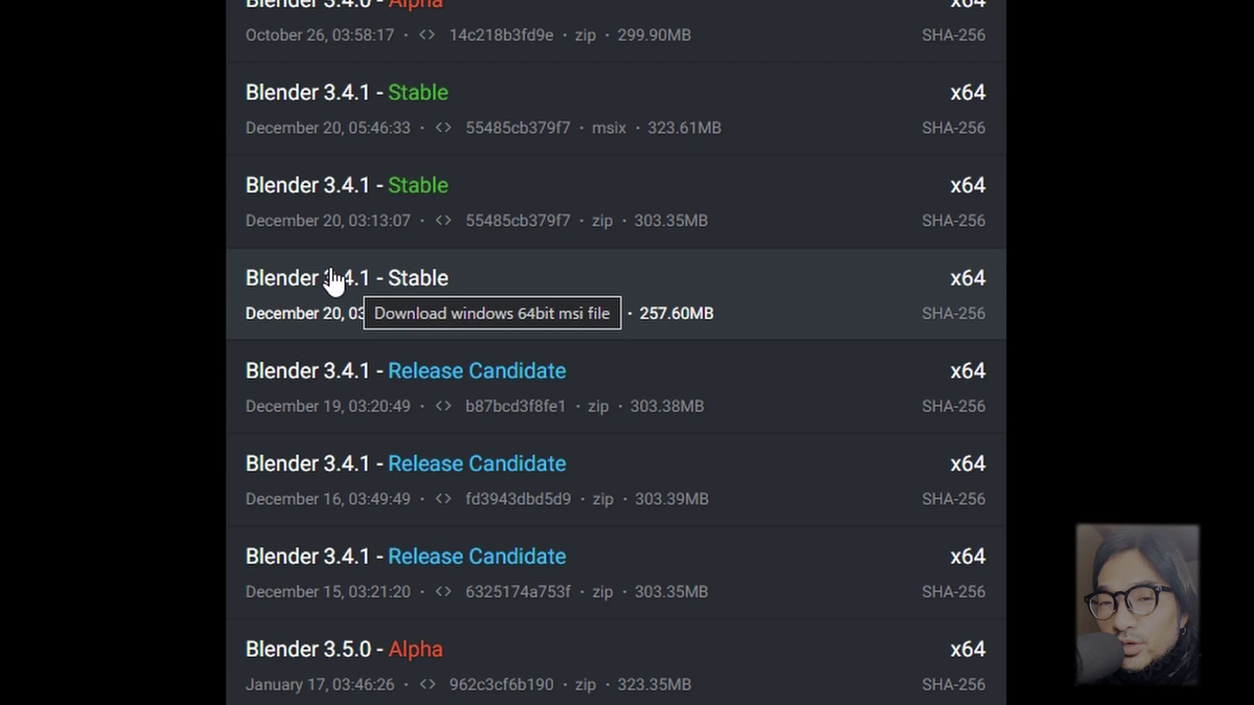
{"action": "scroll", "coordinate": [261, 339], "scroll_direction": "up", "scroll_amount": 5}
{"action": "scroll", "coordinate": [209, 392], "scroll_direction": "up", "scroll_amount": 5}
{"action": "scroll", "coordinate": [248, 379], "scroll_direction": "up", "scroll_amount": 8}
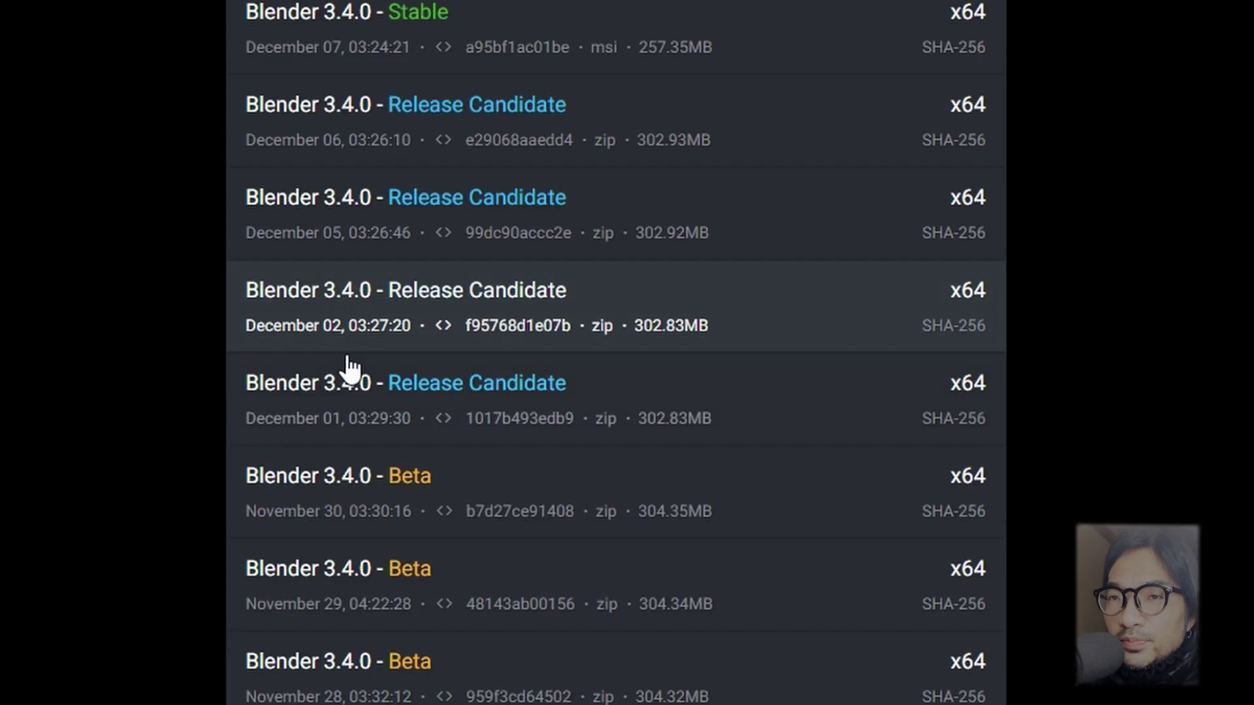
{"action": "scroll", "coordinate": [313, 366], "scroll_direction": "up", "scroll_amount": 5}
{"action": "scroll", "coordinate": [614, 397], "scroll_direction": "down", "scroll_amount": 2}
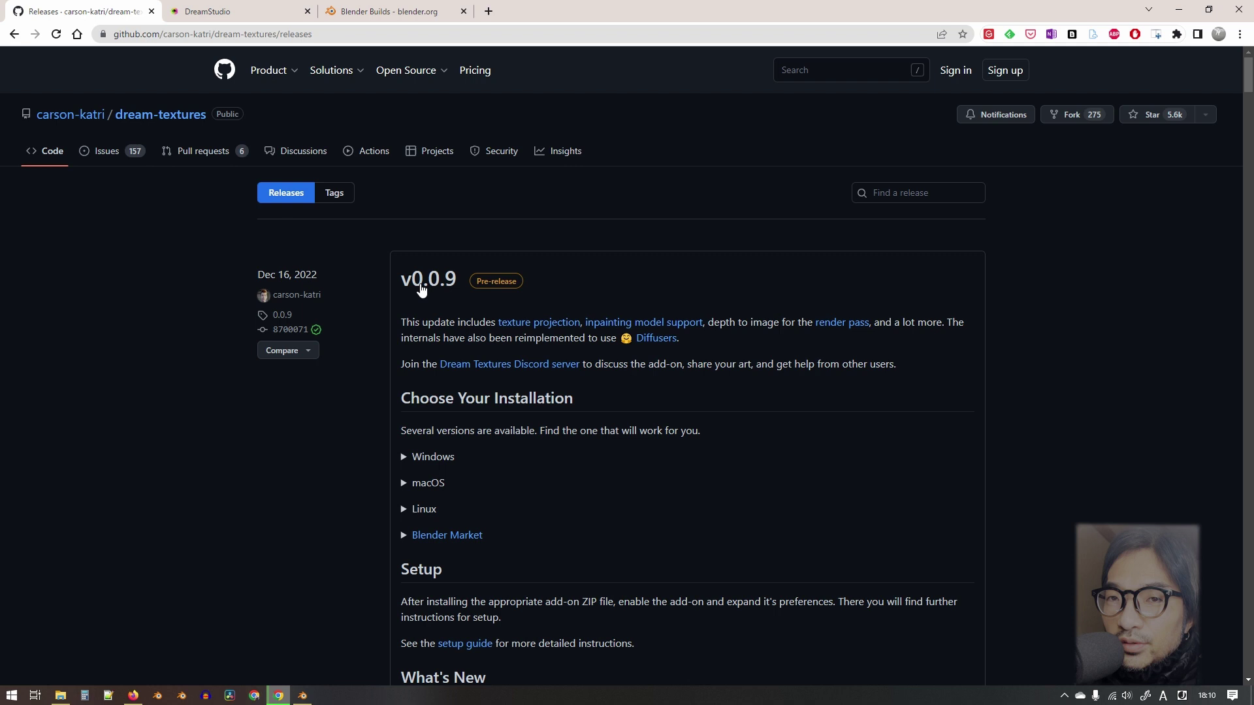
- Expand the Windows NVIDIA/AMD installation options on the dream-textures v0.0.9 release page
{"action": "key", "text": "super+alt+d"}
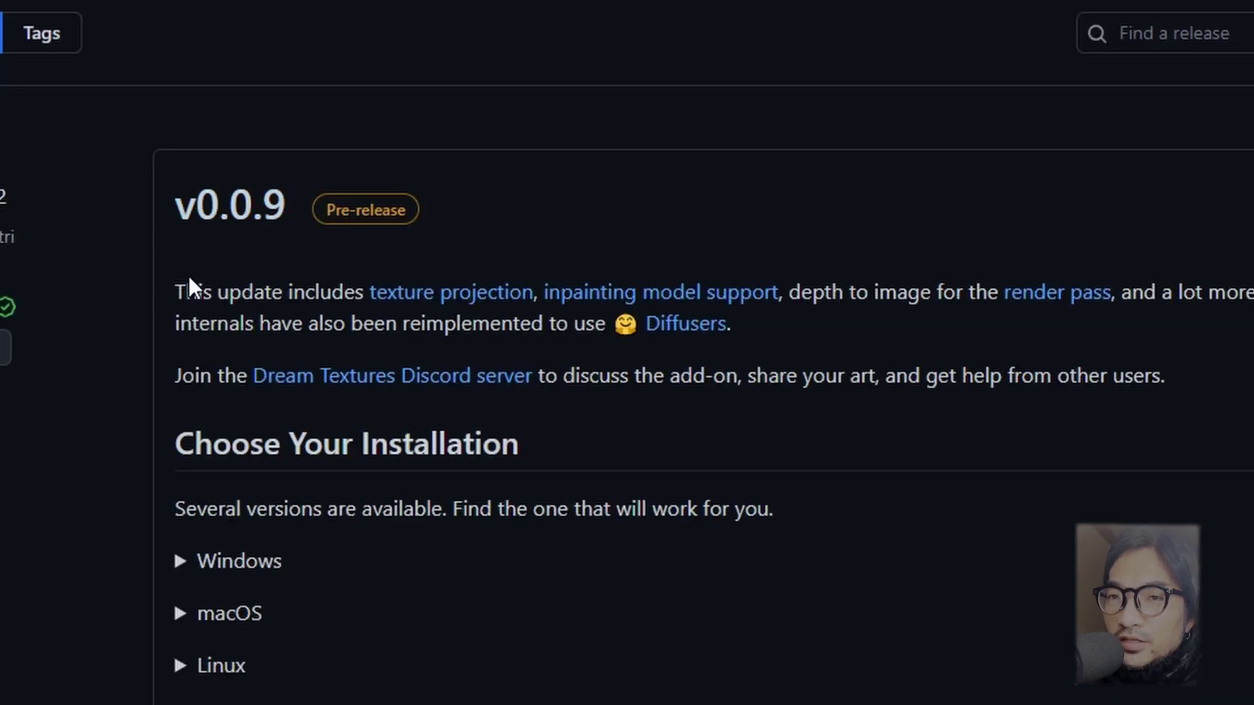
{"action": "scroll", "coordinate": [294, 457], "scroll_direction": "down", "scroll_amount": 2}
{"action": "left_click", "coordinate": [379, 412]}
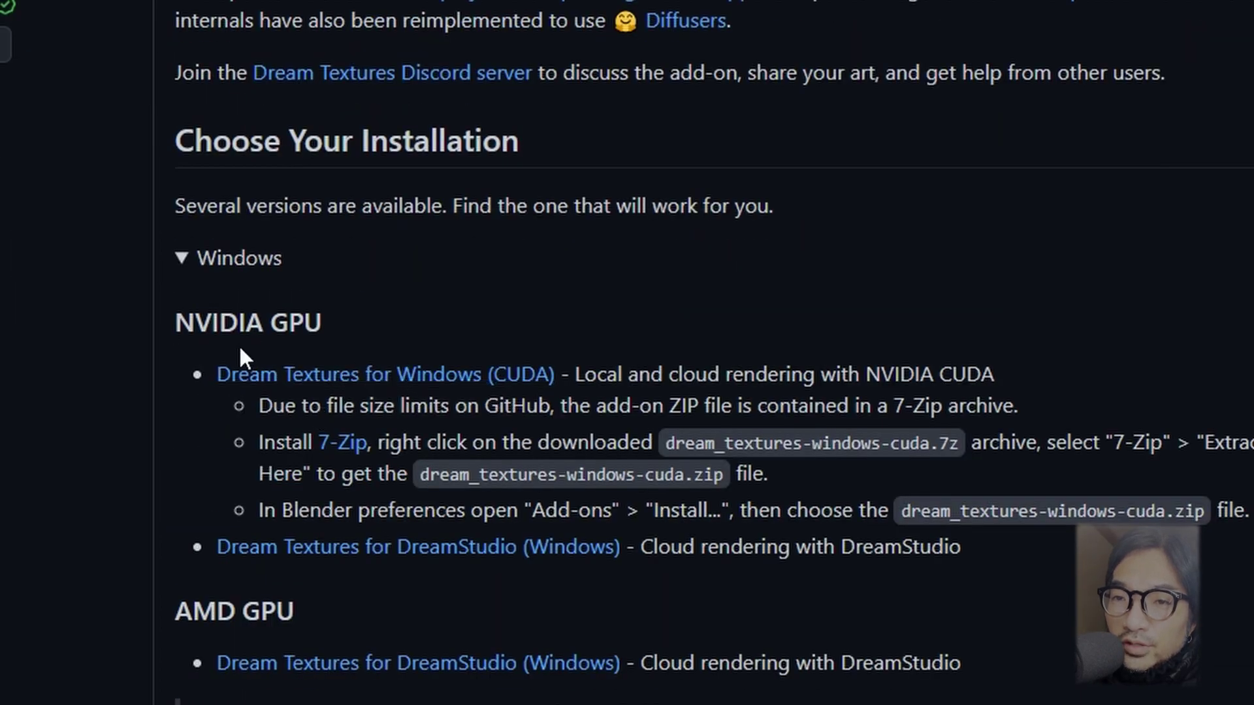
{"action": "scroll", "coordinate": [366, 356], "scroll_direction": "down", "scroll_amount": 2}
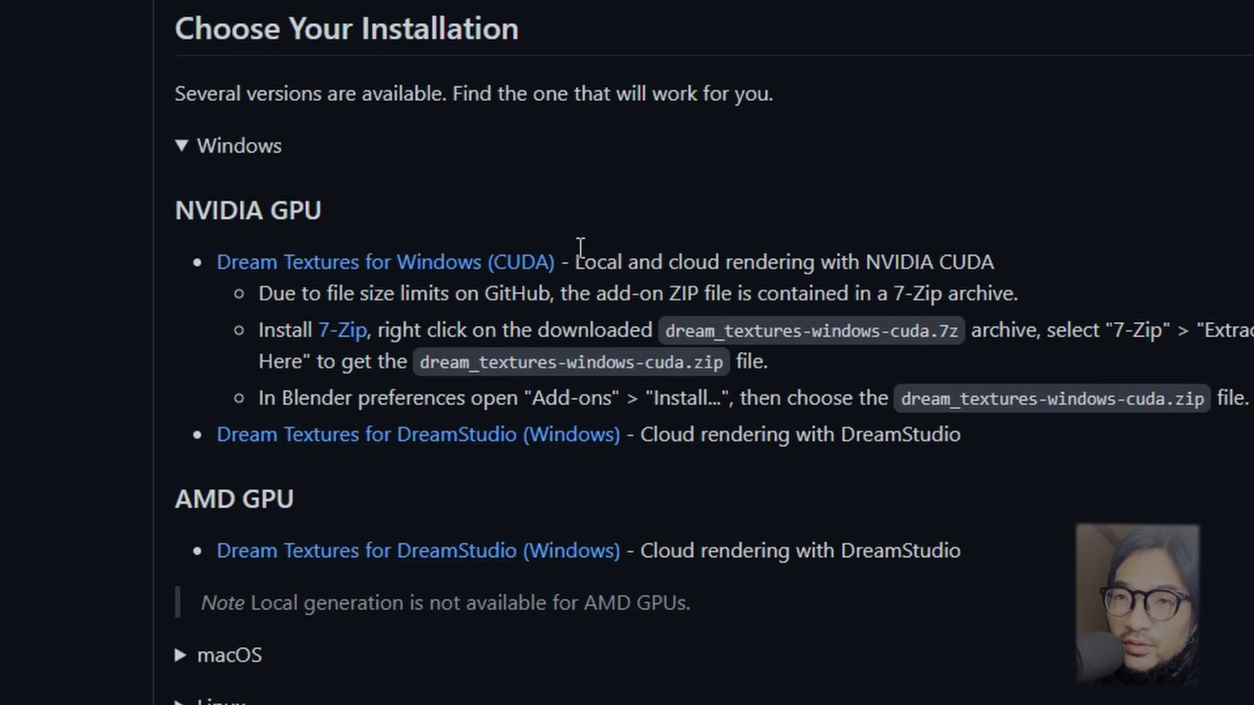
{"action": "scroll", "coordinate": [472, 252], "scroll_direction": "up", "scroll_amount": 1}
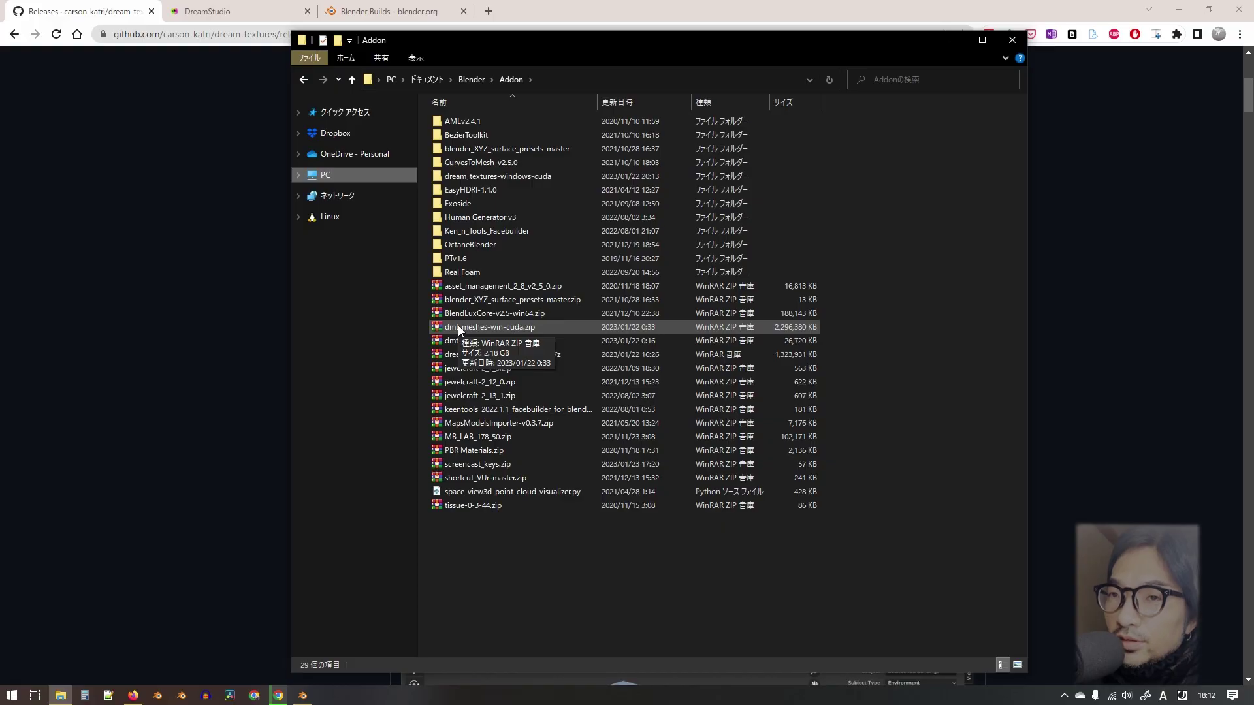
- Open the dream_textures-windows-cuda folder inside the Addon folder to reach its zip
{"action": "left_click_drag", "start_coordinate": [456, 42], "coordinate": [476, 31]}
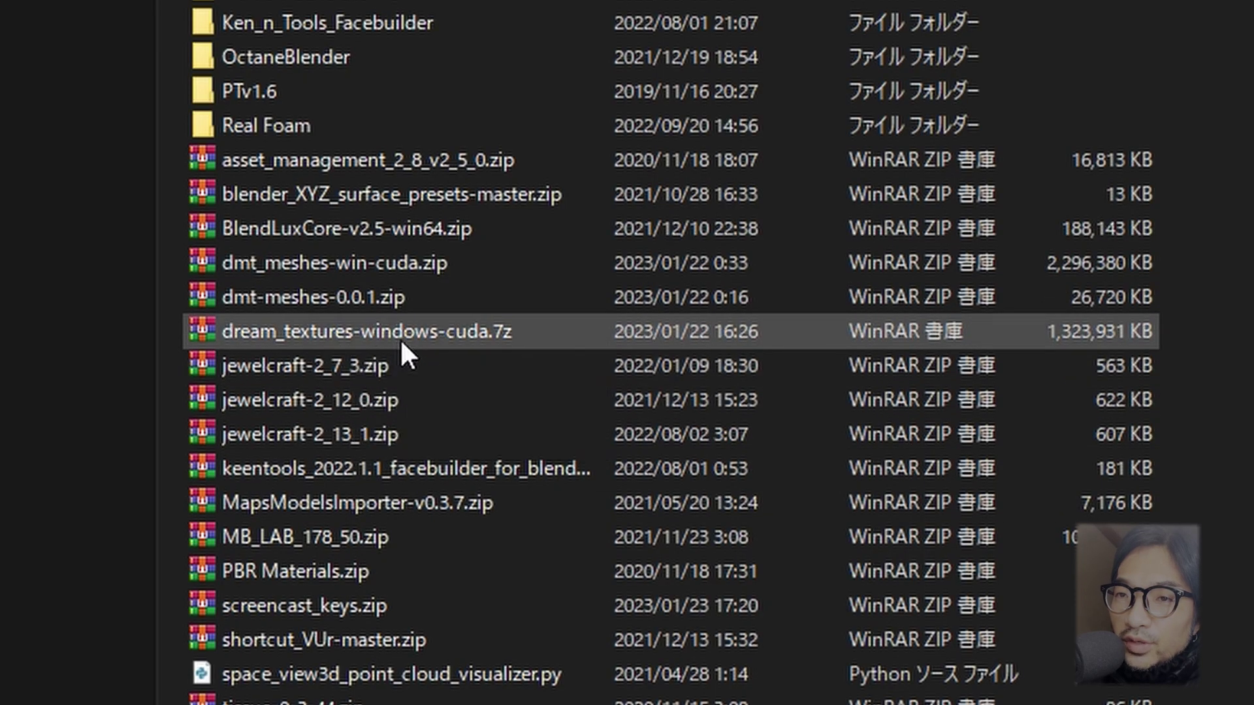
{"action": "left_click", "coordinate": [418, 336]}
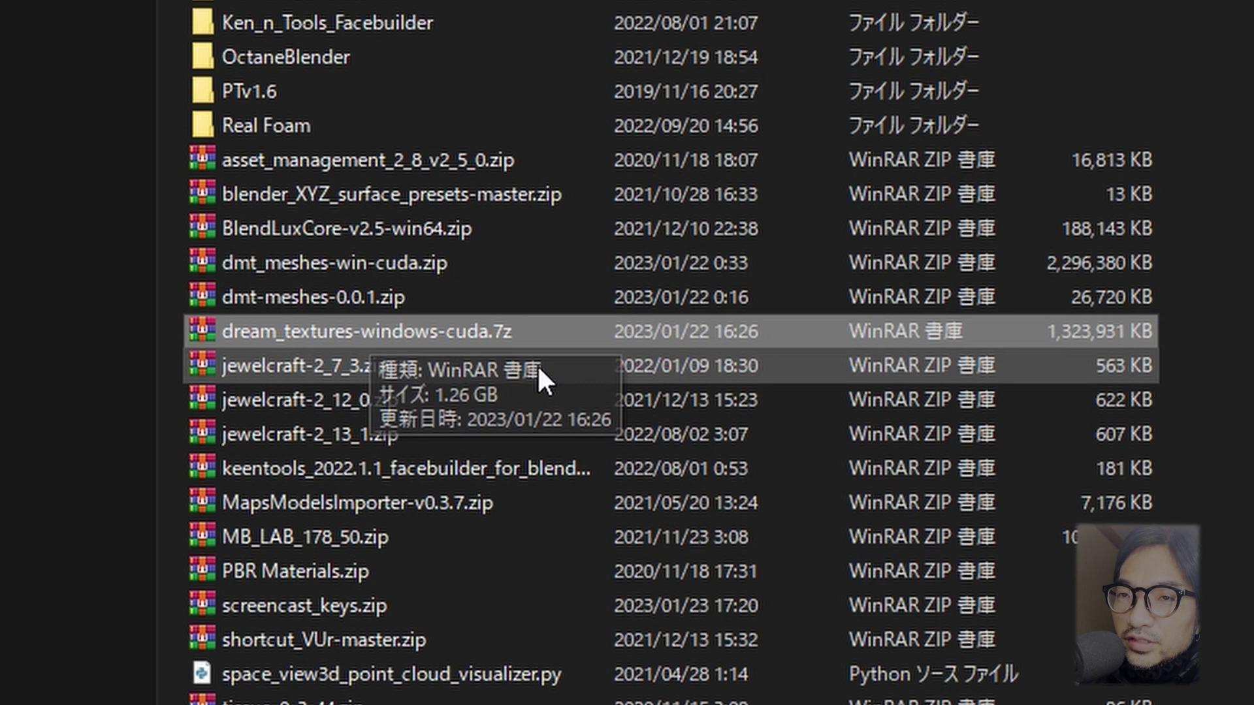
{"action": "double_click", "coordinate": [518, 333]}
{"action": "key", "text": "alt+Left"}
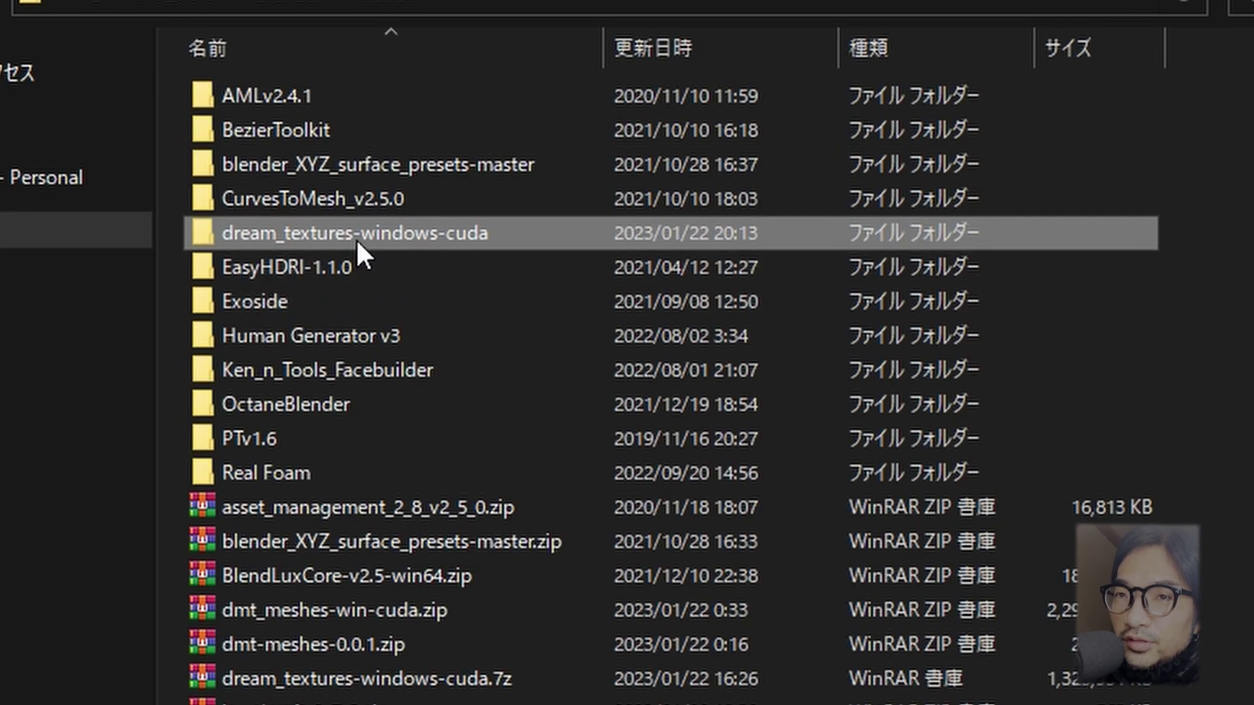
{"action": "double_click", "coordinate": [358, 233]}
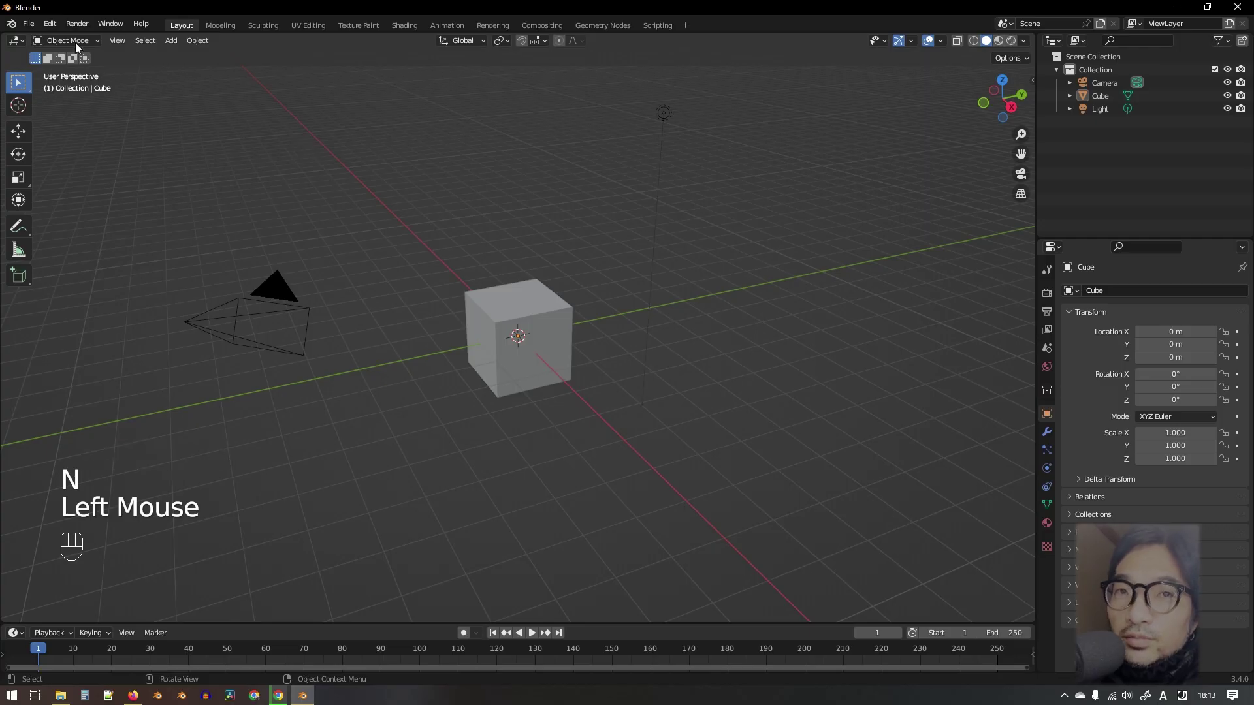
- Install dream_textures-windows-cuda.zip as an add-on through Preferences > Add-ons
{"action": "left_click", "coordinate": [50, 24]}
{"action": "left_click", "coordinate": [88, 213]}
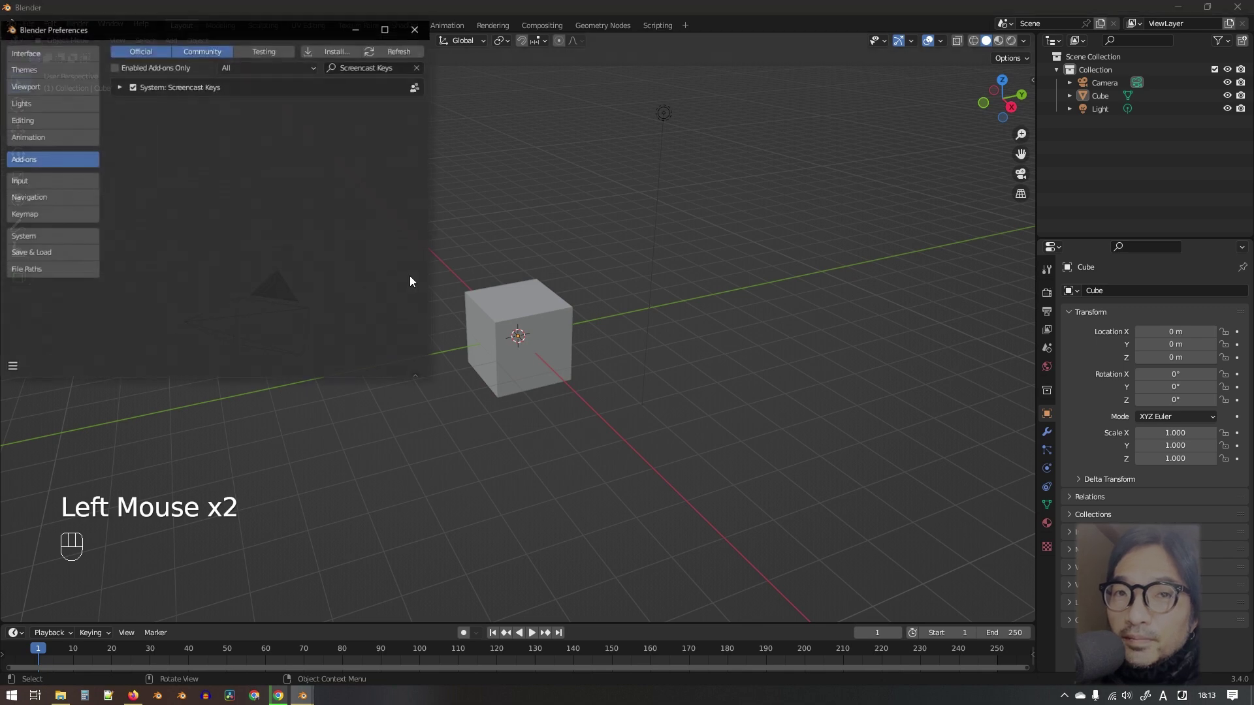
{"action": "left_click_drag", "start_coordinate": [163, 29], "coordinate": [581, 159]}
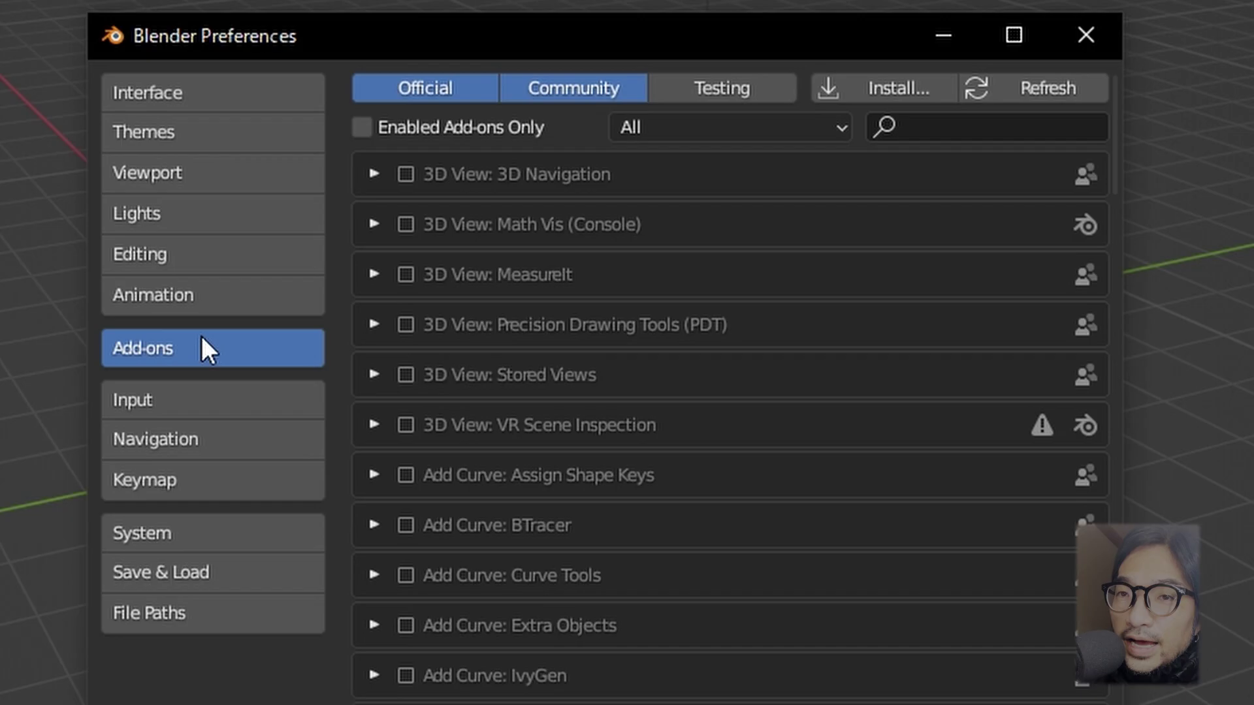
{"action": "left_click", "coordinate": [875, 87]}
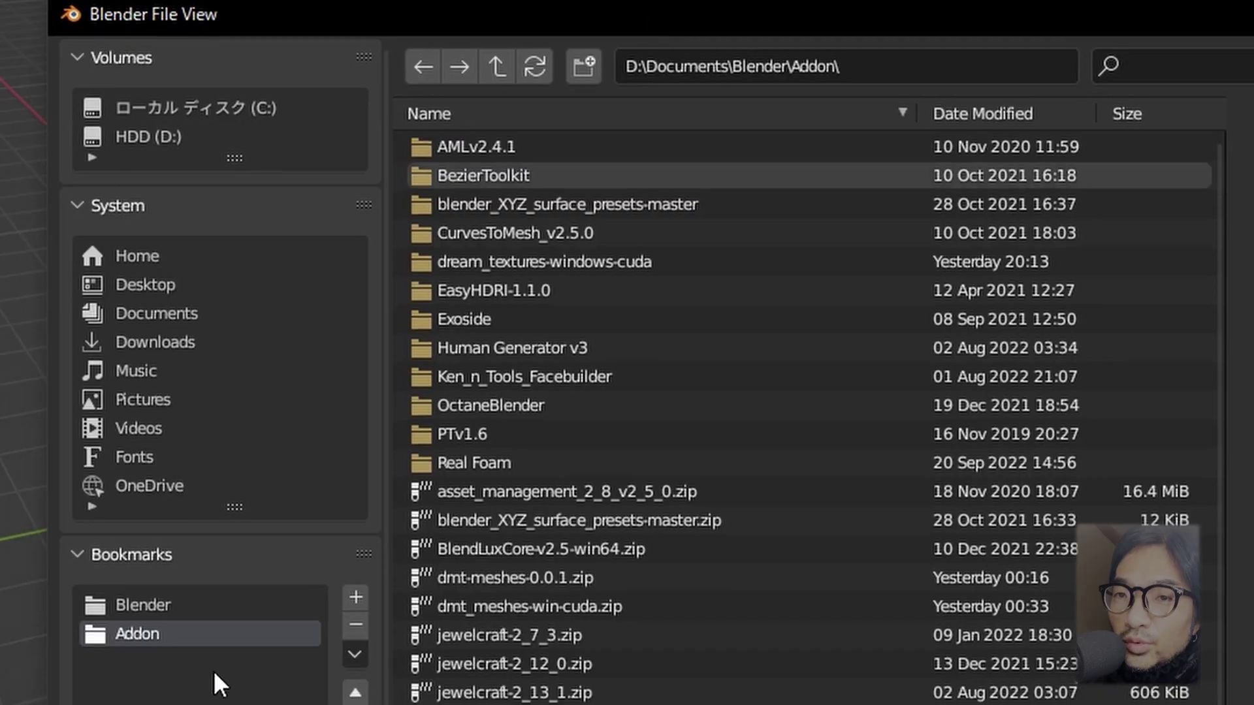
{"action": "double_click", "coordinate": [571, 262]}
{"action": "left_click", "coordinate": [554, 156]}
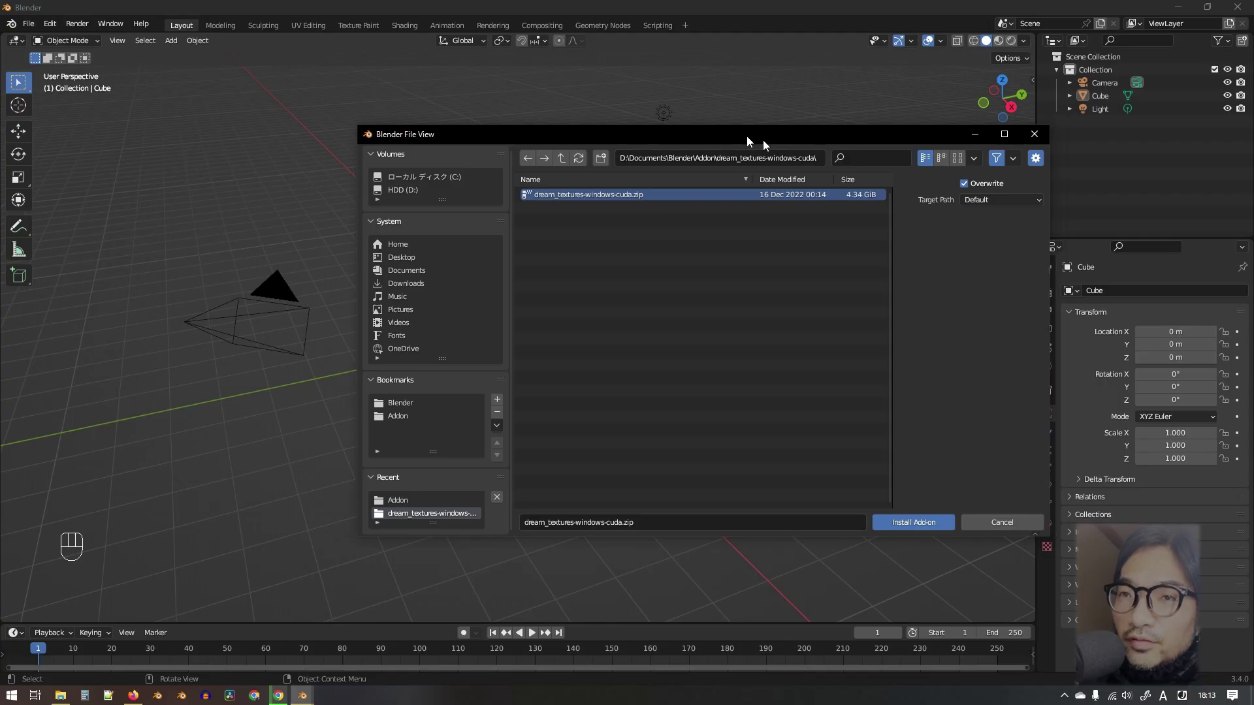
{"action": "left_click_drag", "start_coordinate": [751, 137], "coordinate": [712, 167]}
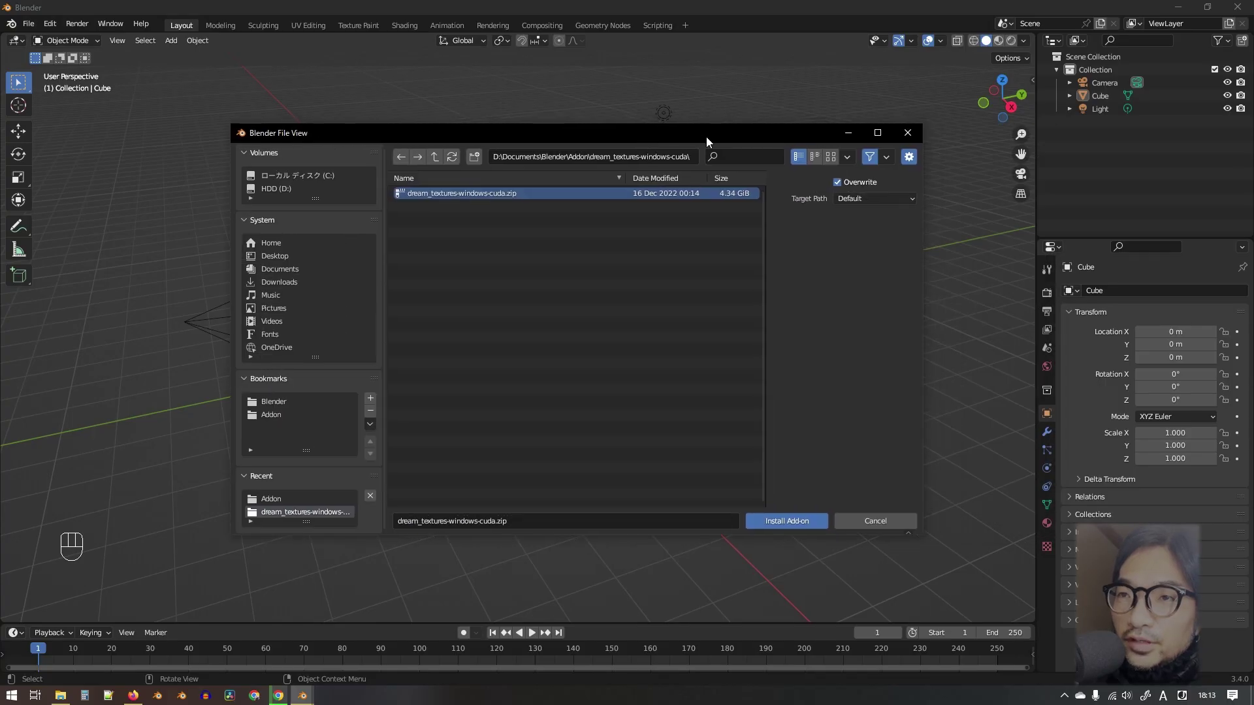
{"action": "left_click", "coordinate": [798, 550]}
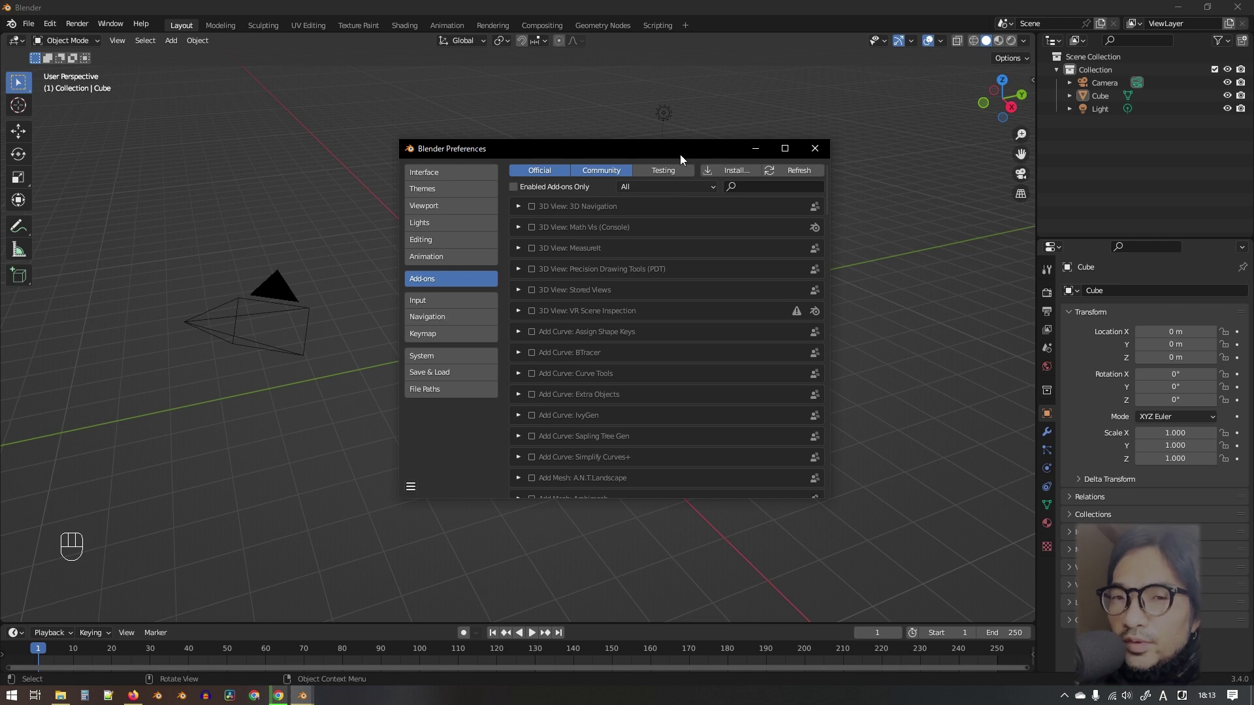
- Move the Preferences window into place over the add-ons list filtered by 'drea'
{"action": "left_click_drag", "start_coordinate": [681, 158], "coordinate": [651, 172]}
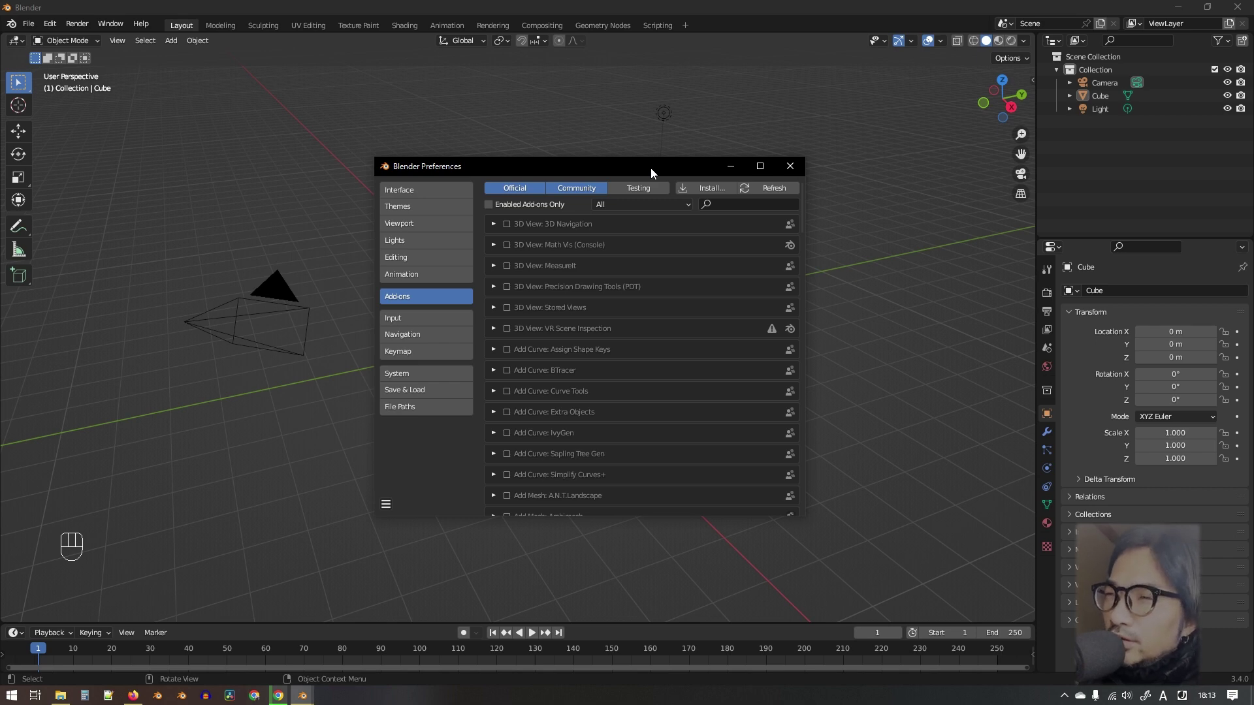
{"action": "left_click_drag", "start_coordinate": [604, 165], "coordinate": [574, 179]}
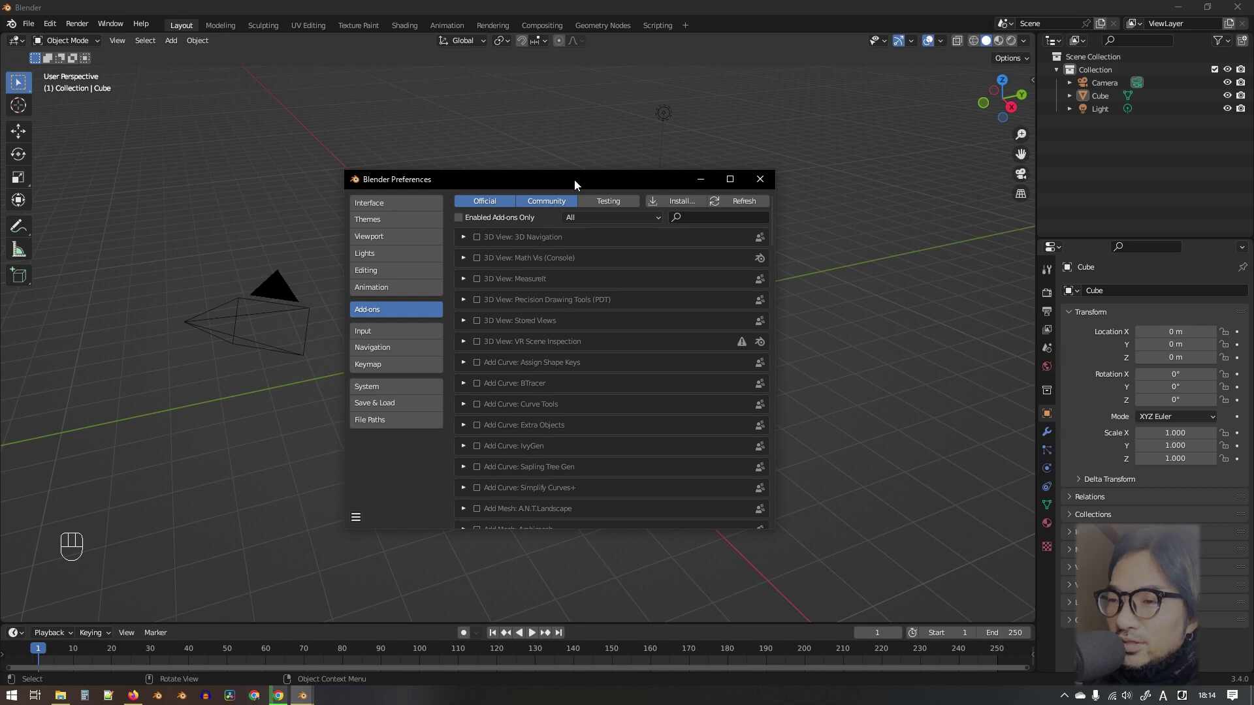
{"action": "left_click_drag", "start_coordinate": [574, 179], "coordinate": [597, 179]}
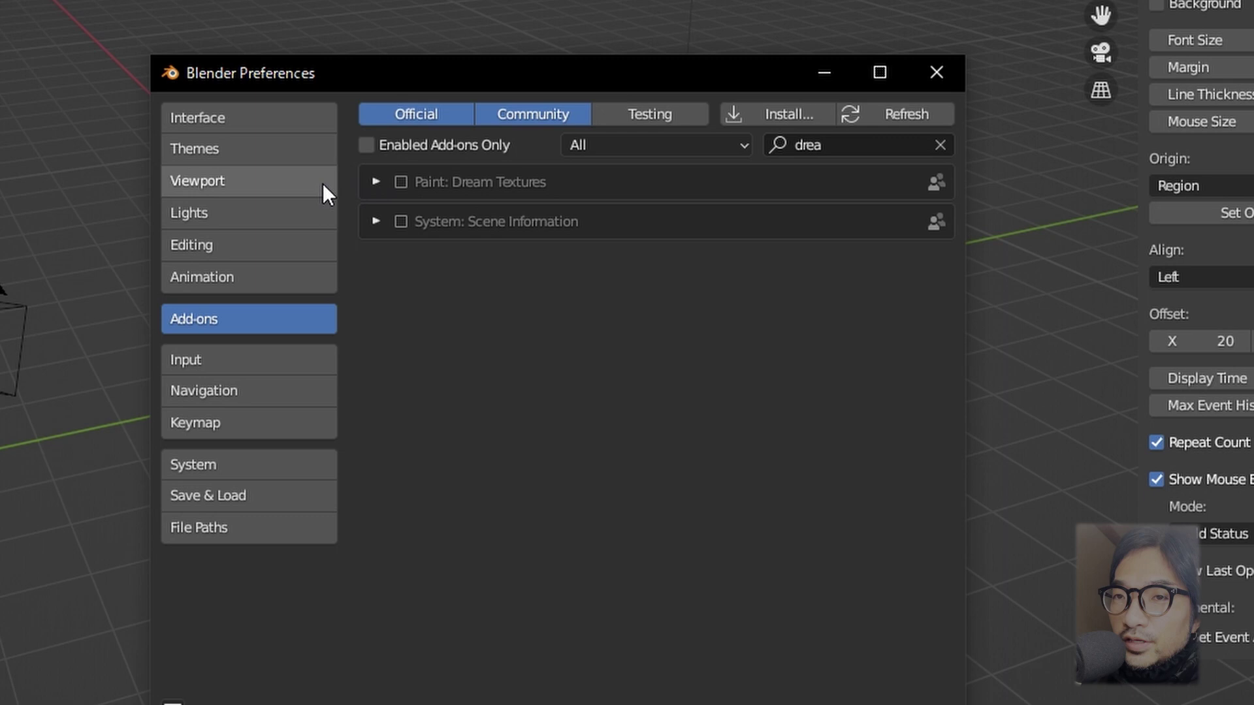
- Enable Paint: Dream Textures and download the Stable Diffusion v2.1 (Recommended) model
{"action": "left_click", "coordinate": [401, 182]}
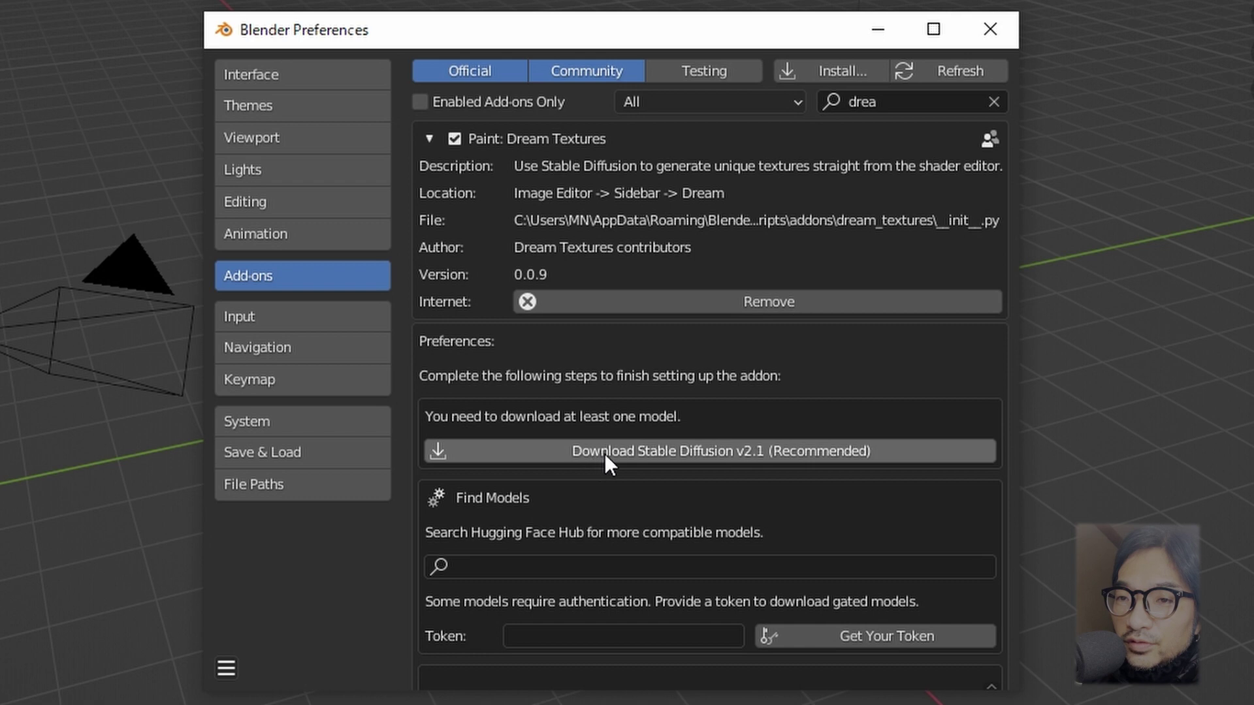
{"action": "left_click", "coordinate": [715, 450]}
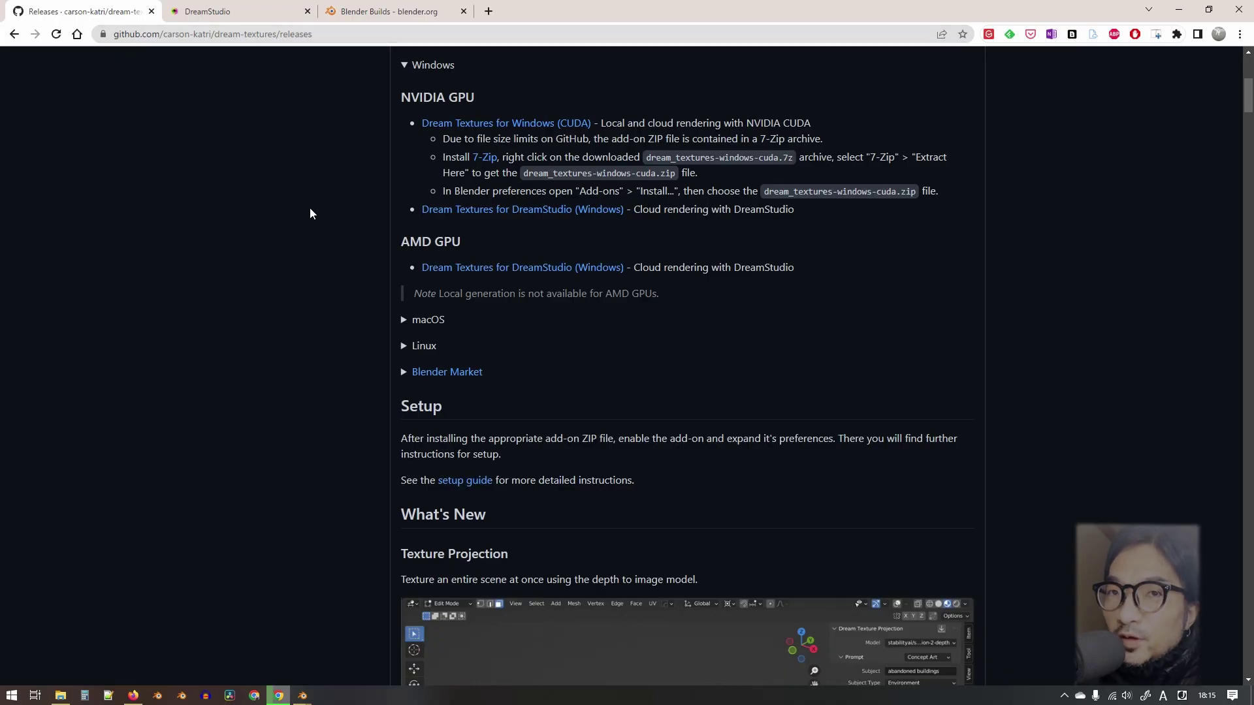
- Copy stabilityai/stable-diffusion-2-1-base from the setup guide's Download a Model section
{"action": "scroll", "coordinate": [729, 400], "scroll_direction": "up", "scroll_amount": 6}
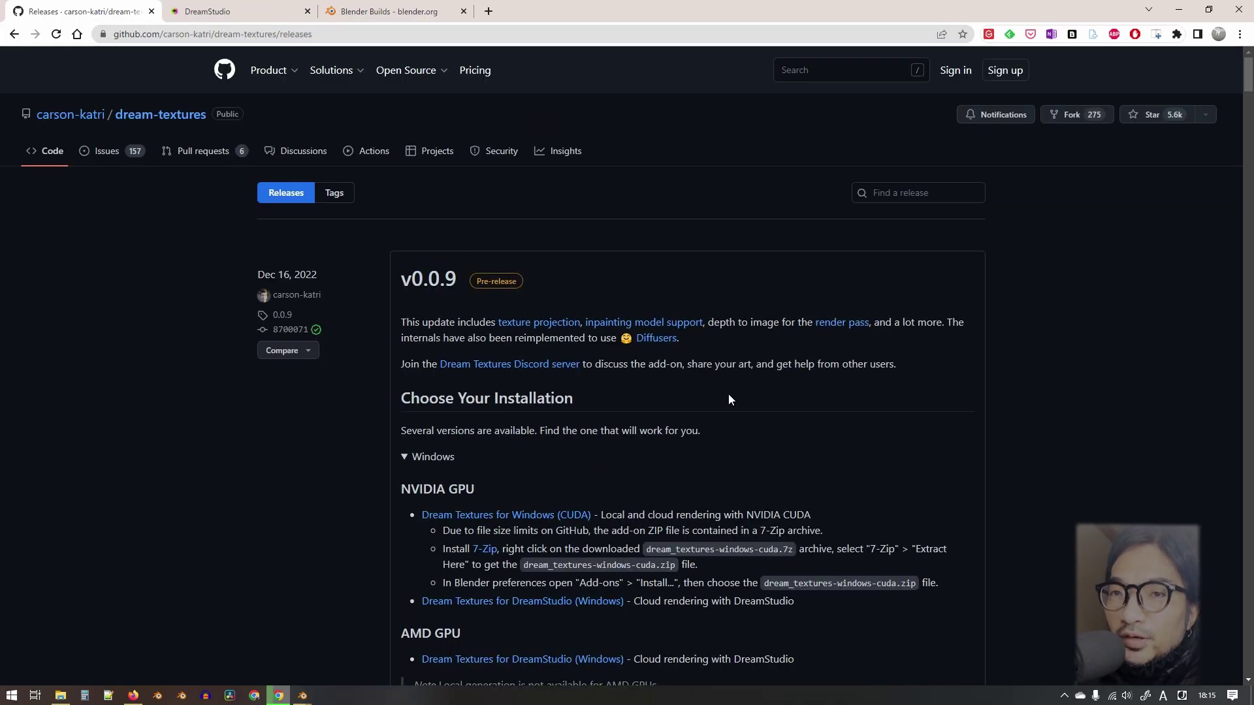
{"action": "scroll", "coordinate": [307, 378], "scroll_direction": "down", "scroll_amount": 4}
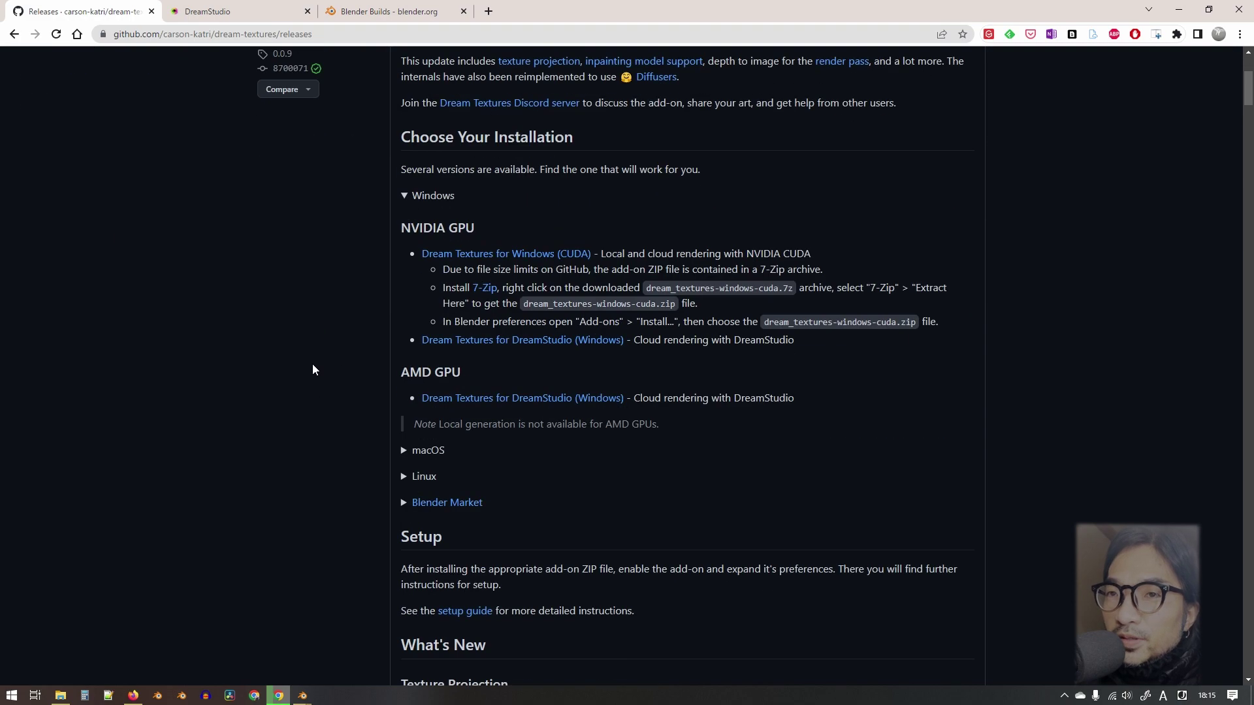
{"action": "scroll", "coordinate": [304, 373], "scroll_direction": "down", "scroll_amount": 2}
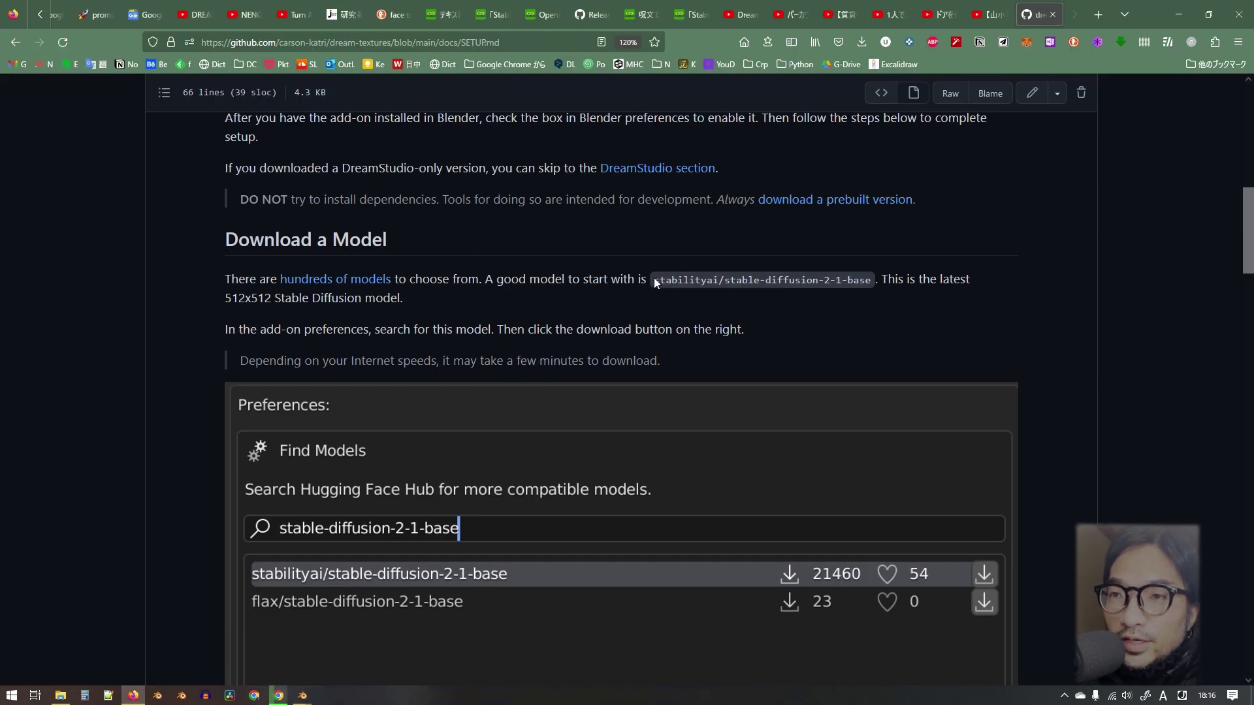
{"action": "left_click_drag", "start_coordinate": [653, 280], "coordinate": [872, 281]}
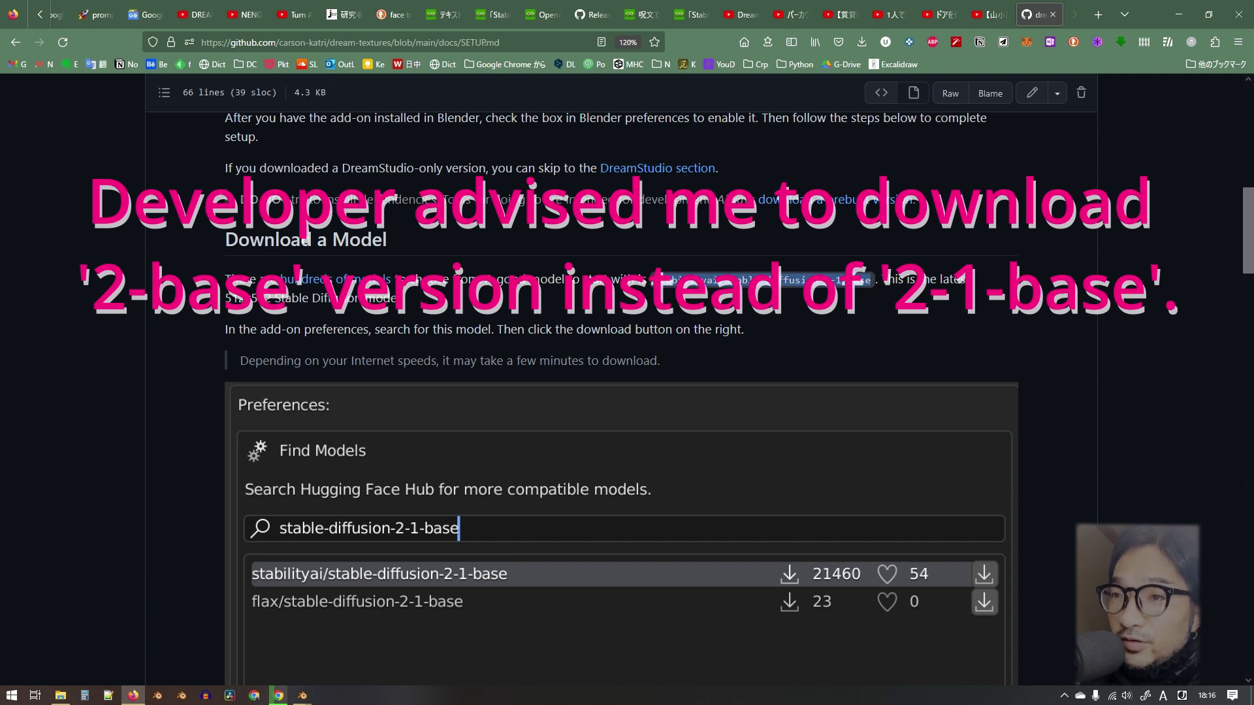
{"action": "right_click", "coordinate": [780, 280]}
{"action": "left_click", "coordinate": [797, 296]}
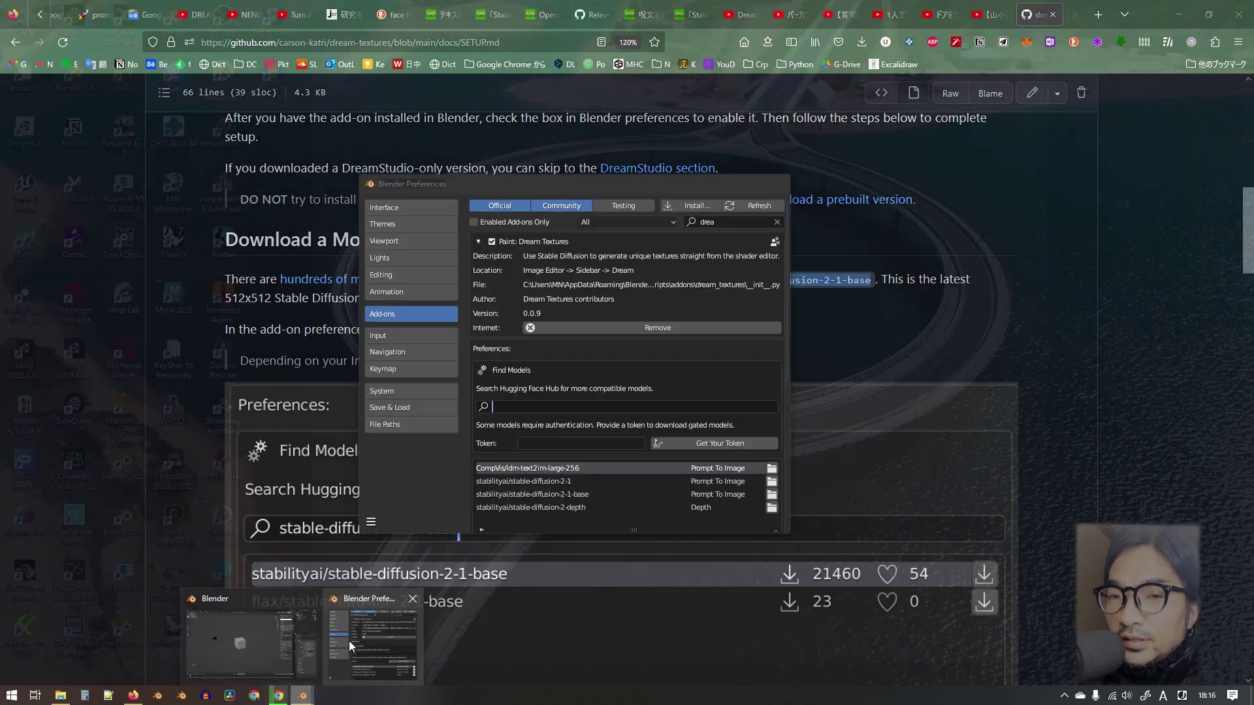
- Search Find Models for stabilityai/stable-diffusion-2-base by pasting the name and deleting '-1'
{"action": "left_click", "coordinate": [349, 640]}
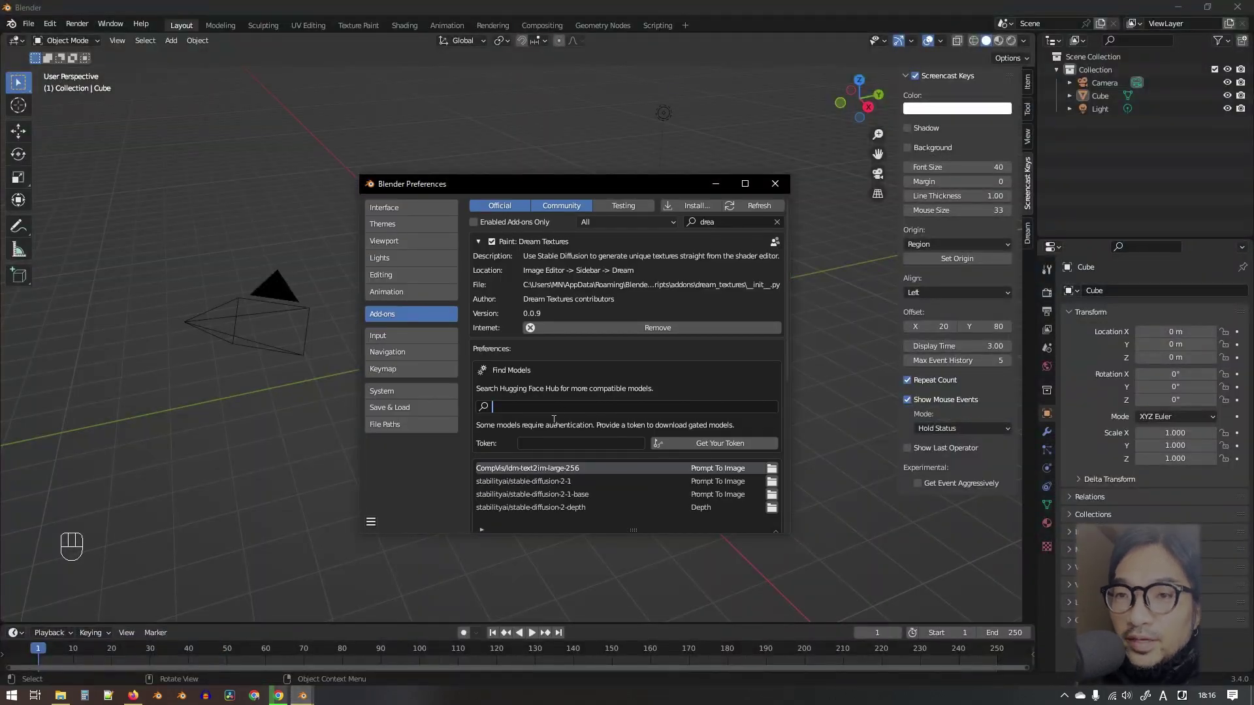
{"action": "key", "text": "ctrl+v"}
{"action": "left_click", "coordinate": [586, 410]}
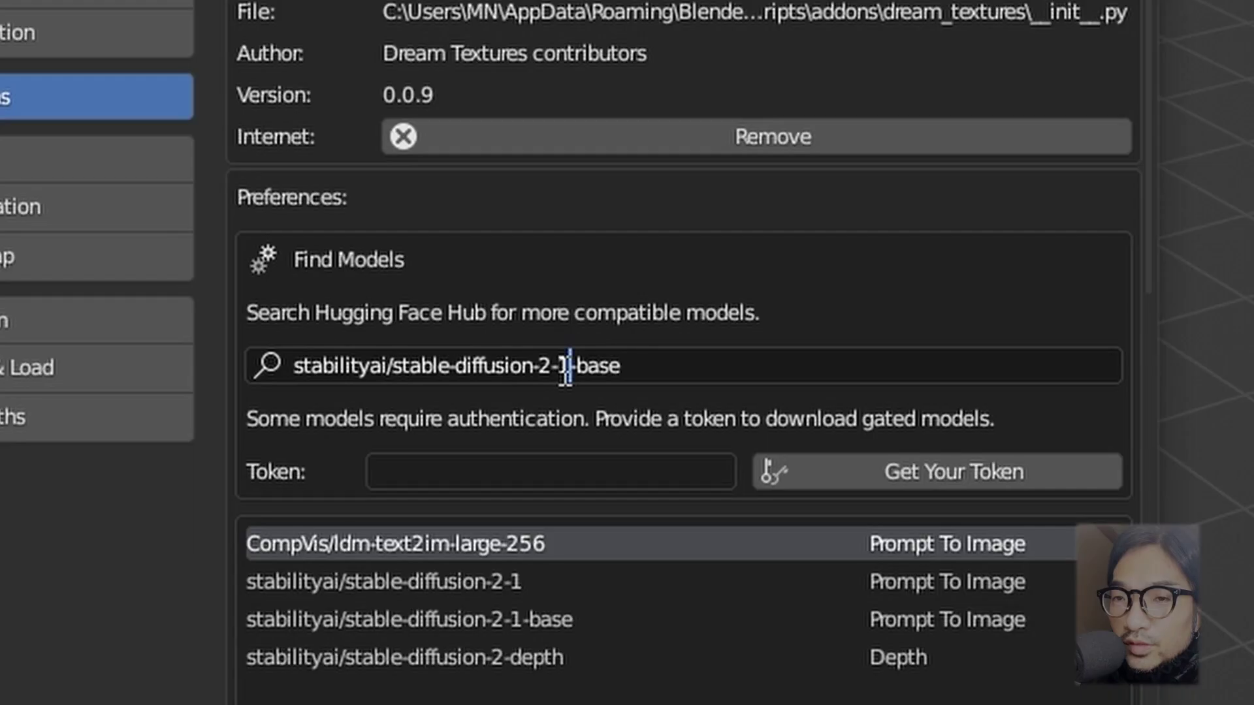
{"action": "key", "text": "Left"}
{"action": "key", "text": "Left"}
{"action": "left_click", "coordinate": [296, 382]}
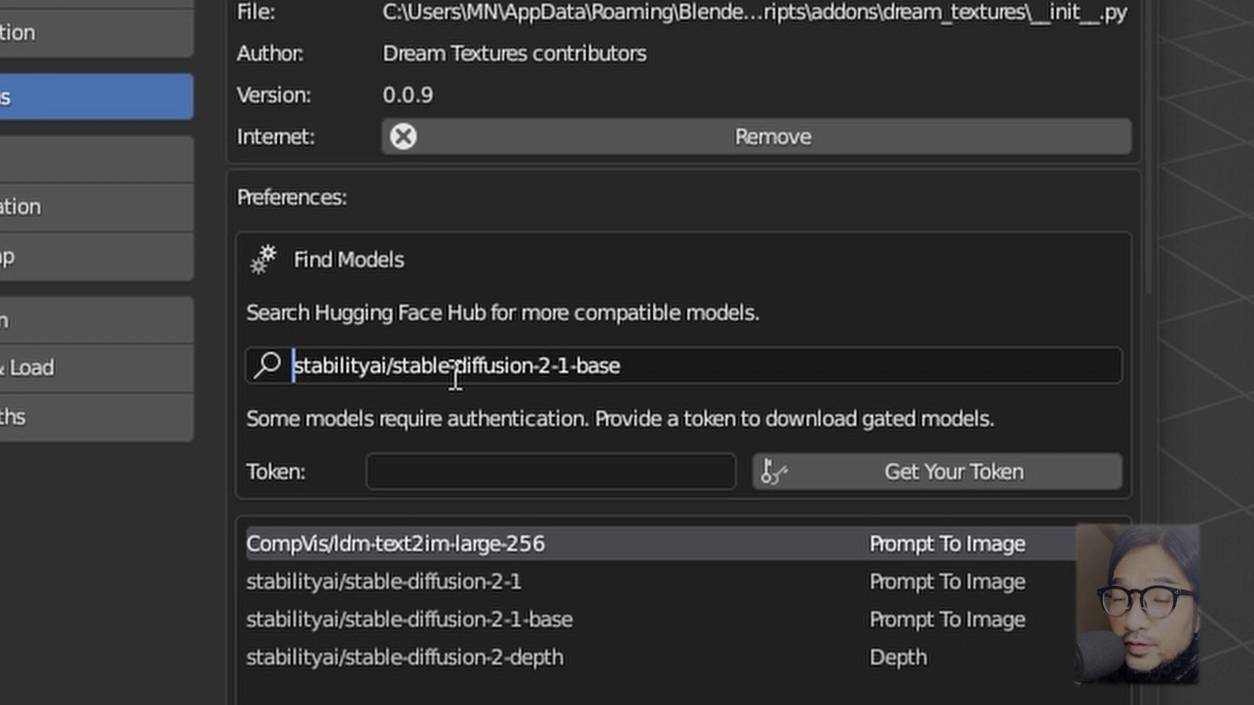
{"action": "left_click", "coordinate": [567, 364]}
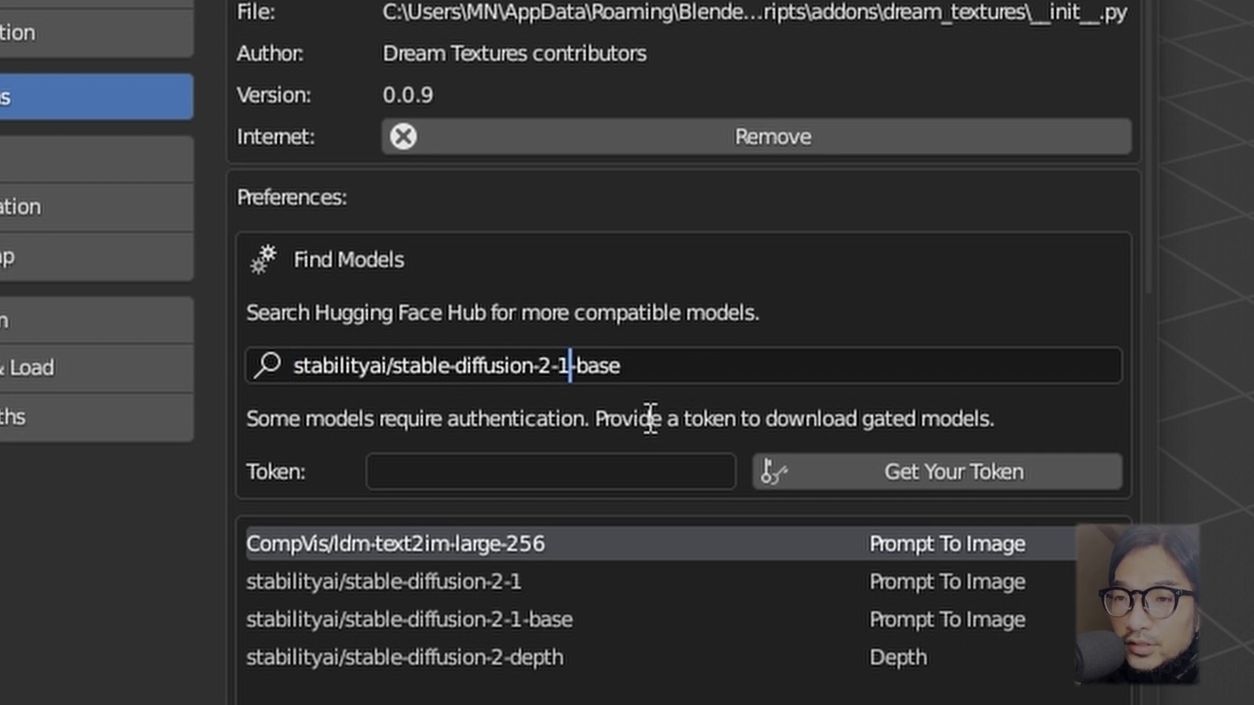
{"action": "key", "text": "BackSpace"}
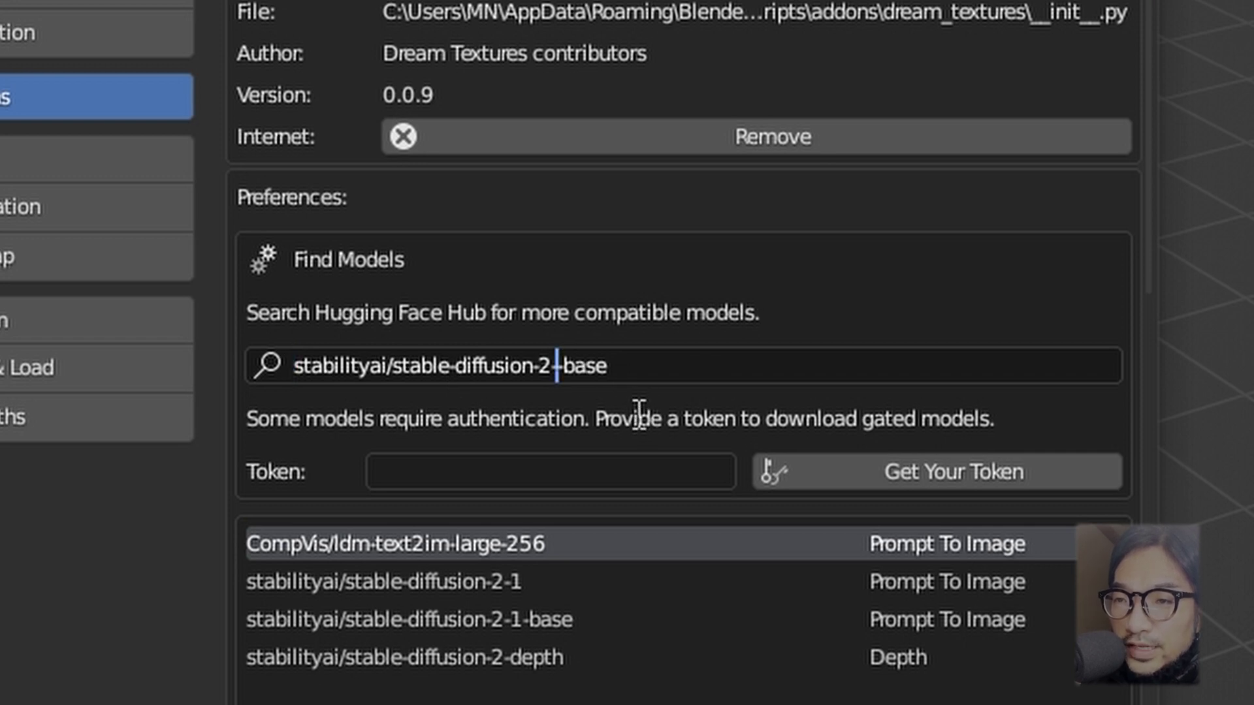
{"action": "key", "text": "BackSpace"}
{"action": "left_click", "coordinate": [625, 364]}
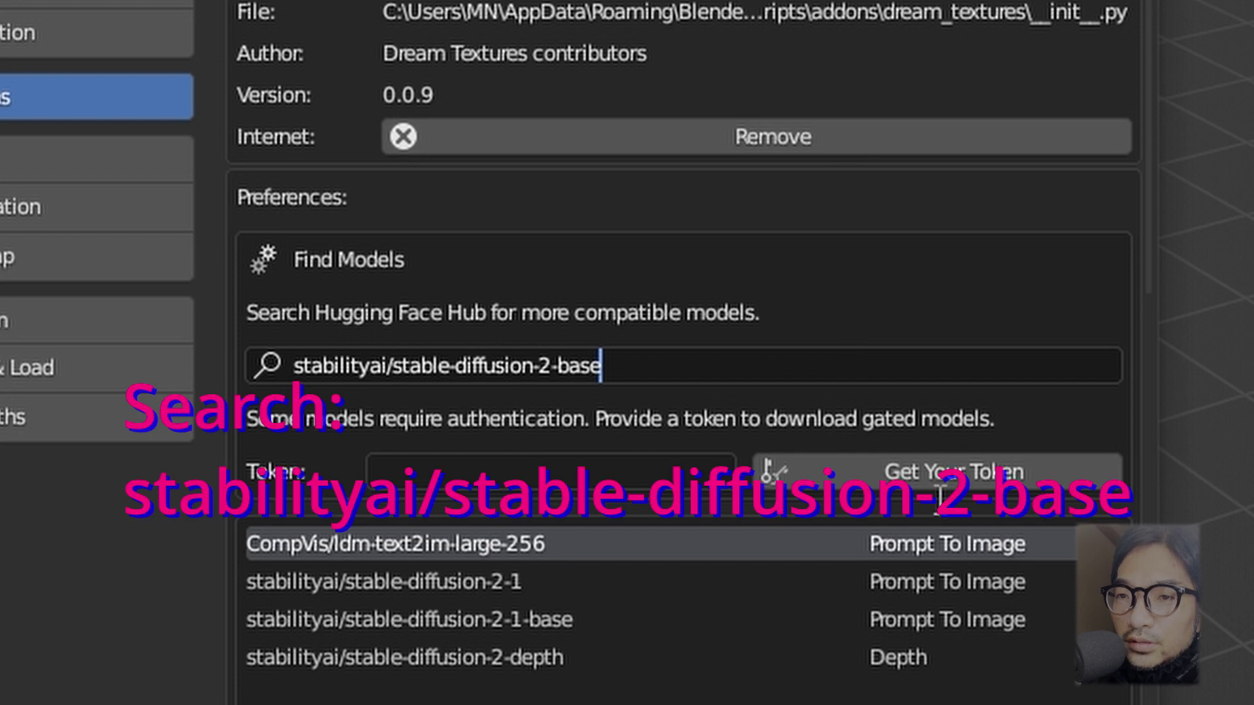
{"action": "key", "text": "Return"}
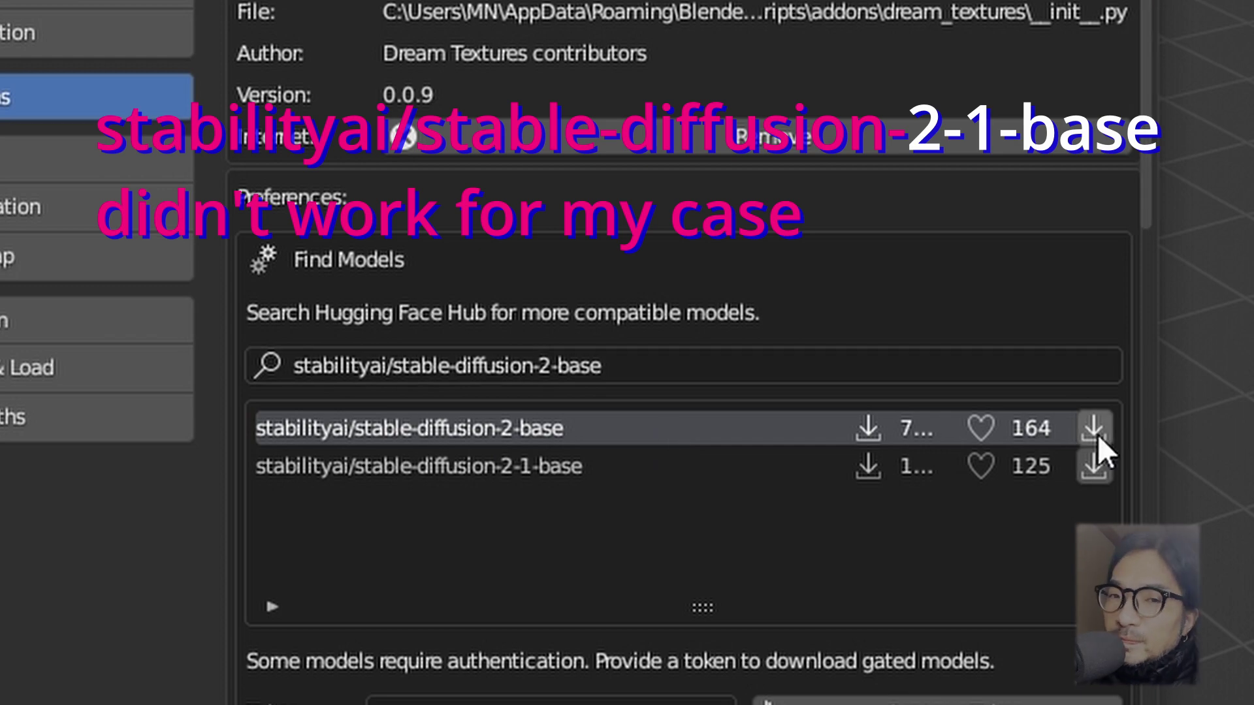
{"action": "scroll", "coordinate": [548, 591], "scroll_direction": "down", "scroll_amount": 5}
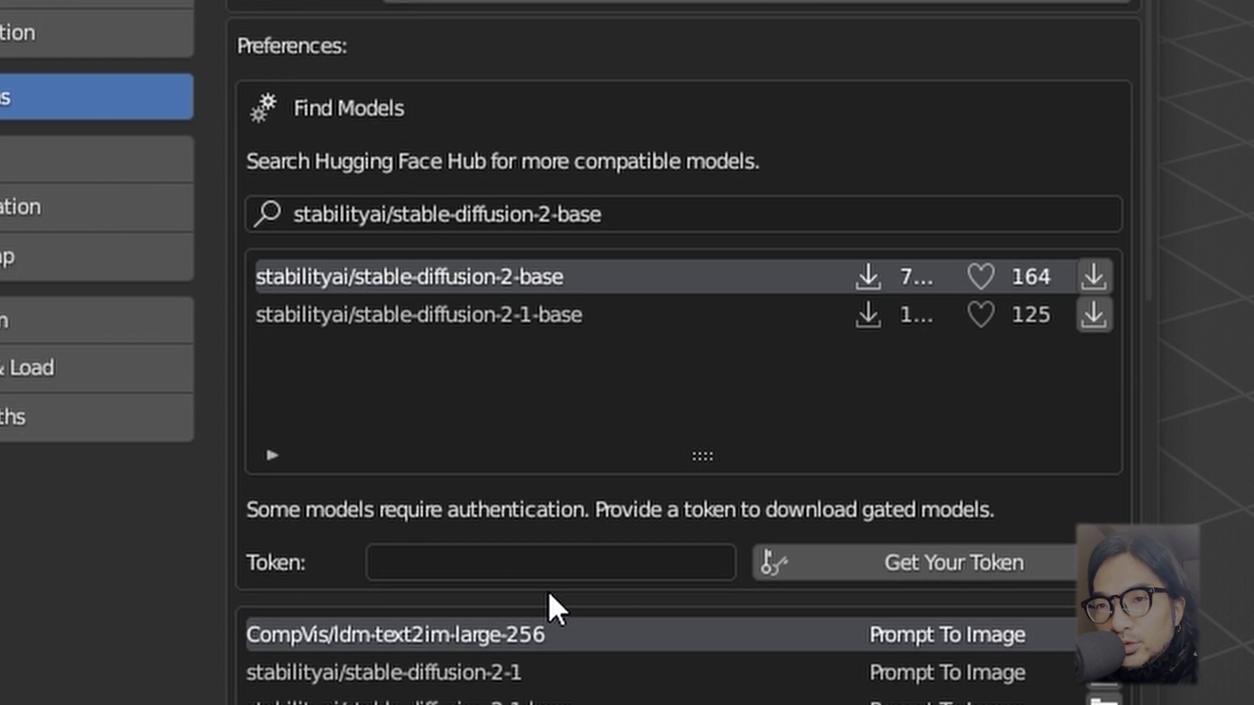
{"action": "scroll", "coordinate": [649, 579], "scroll_direction": "down", "scroll_amount": 8}
{"action": "scroll", "coordinate": [638, 591], "scroll_direction": "up", "scroll_amount": 8}
{"action": "scroll", "coordinate": [470, 503], "scroll_direction": "up", "scroll_amount": 3}
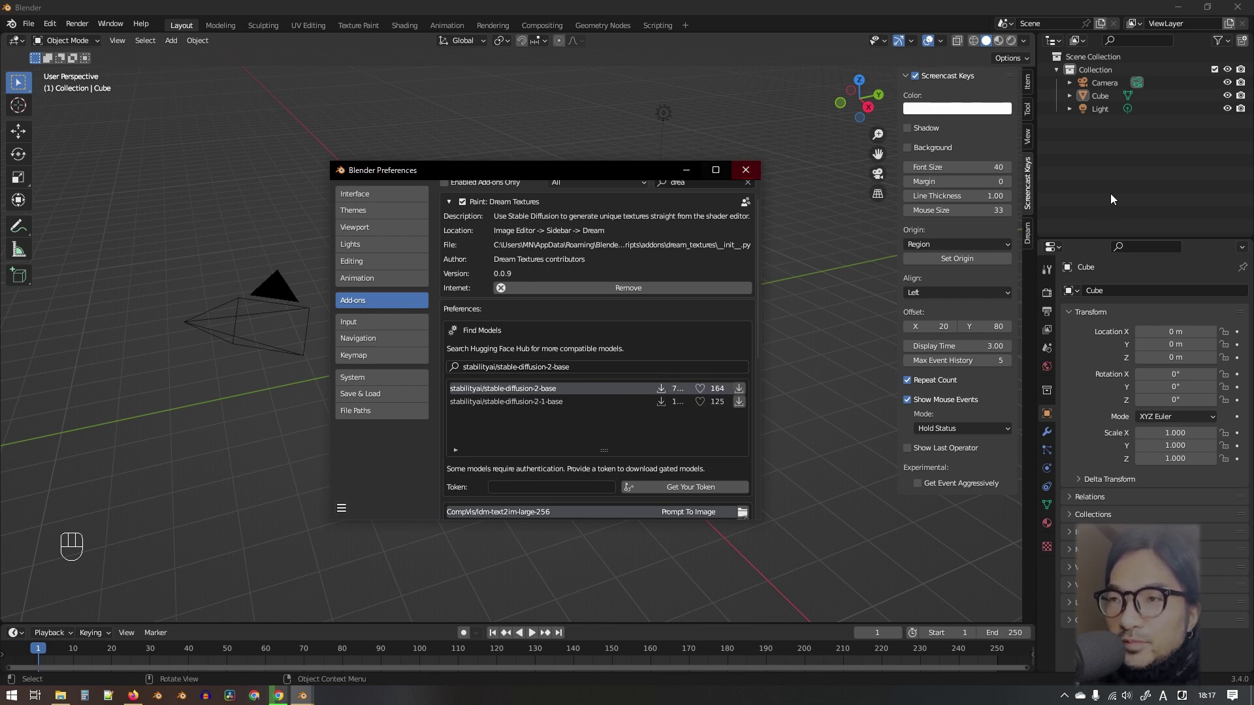
- Show the sidebar's Dream Texture Projection panel and set its model to stabilityai/stable-diffusion-2-depth
{"action": "left_click", "coordinate": [816, 233]}
{"action": "key", "text": "n"}
{"action": "key", "text": "n"}
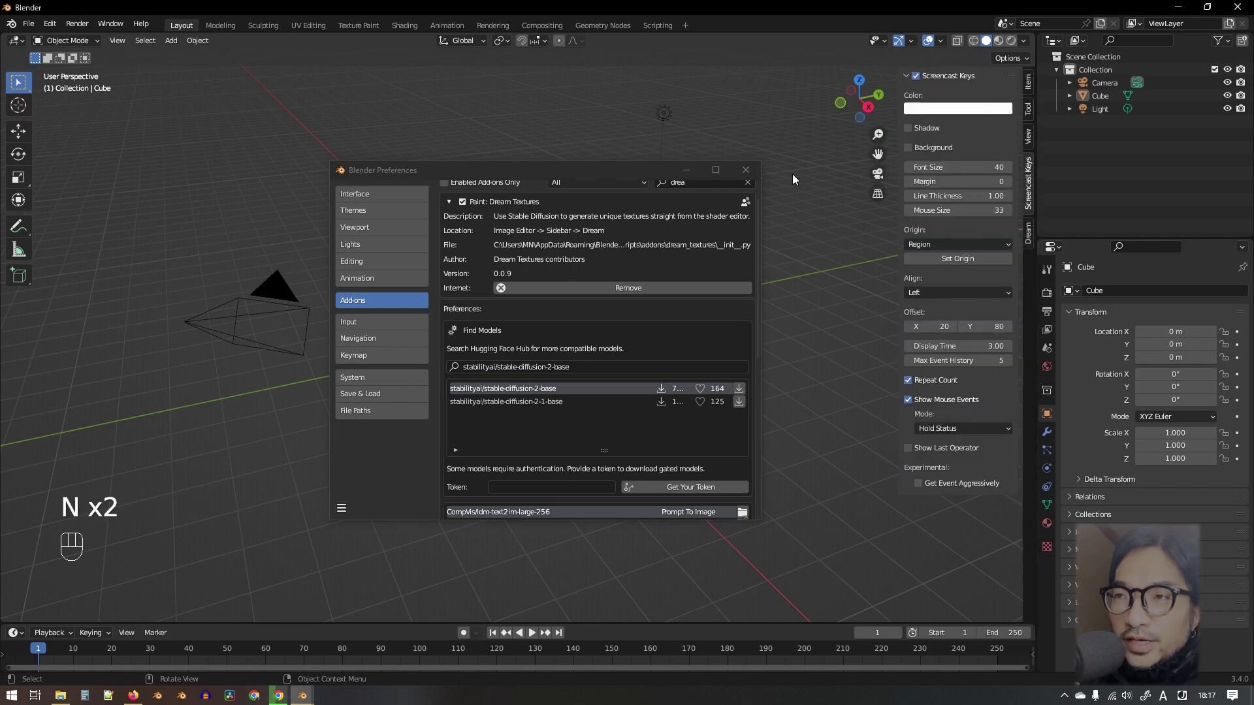
{"action": "key", "text": "n"}
{"action": "key", "text": "n"}
{"action": "key", "text": "n"}
{"action": "key", "text": "n"}
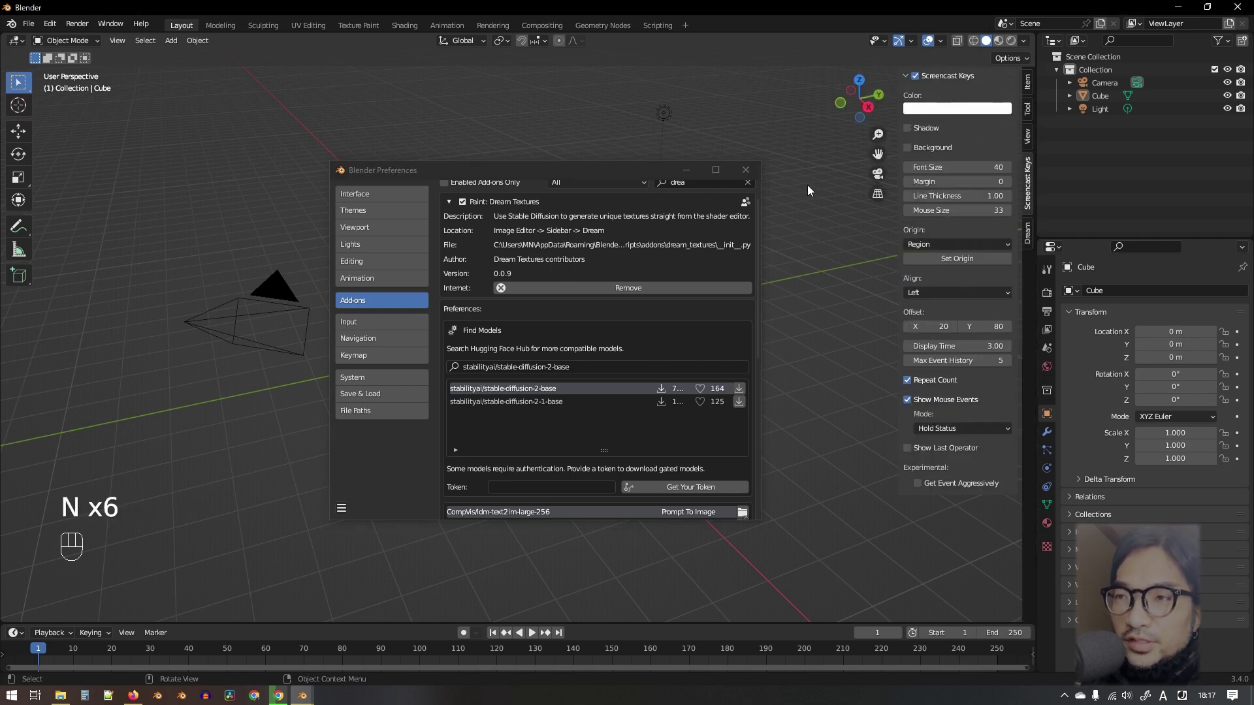
{"action": "left_click", "coordinate": [1029, 241]}
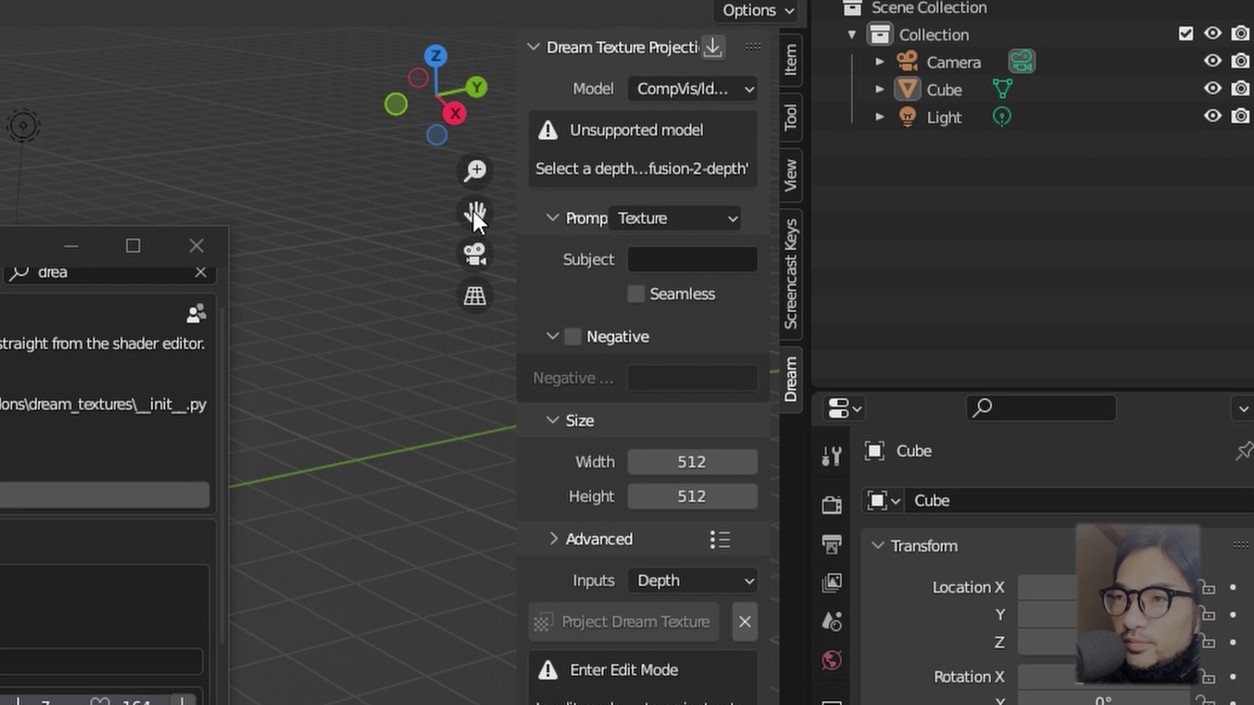
{"action": "left_click", "coordinate": [751, 87]}
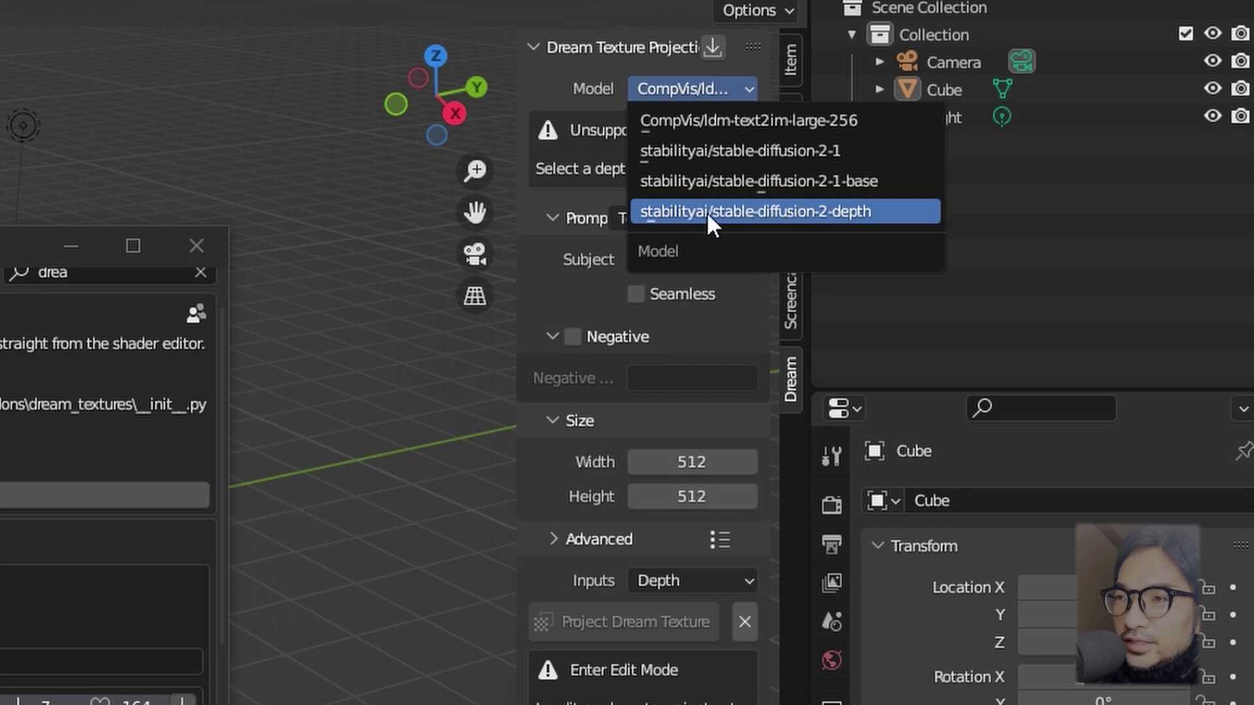
{"action": "left_click", "coordinate": [856, 209]}
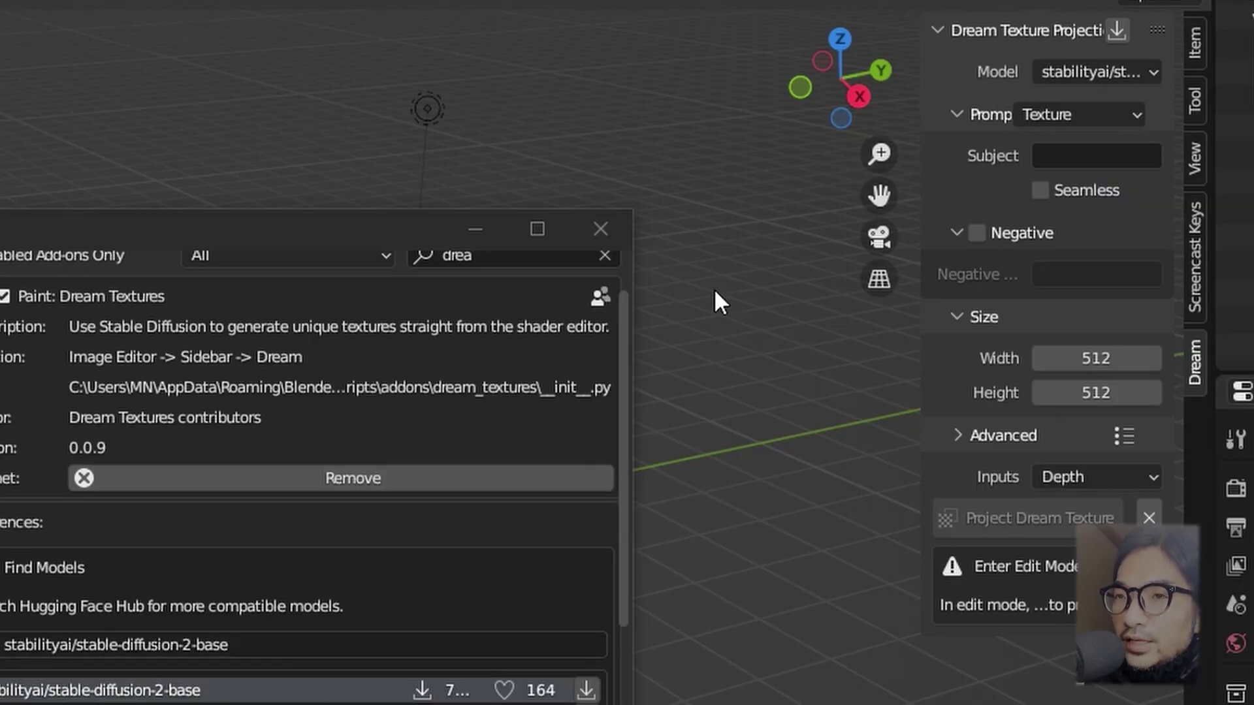
- Widen the Dream Texture Projection panel, review the prompt presets and expand Advanced settings
{"action": "left_click", "coordinate": [714, 288]}
{"action": "left_click", "coordinate": [718, 132]}
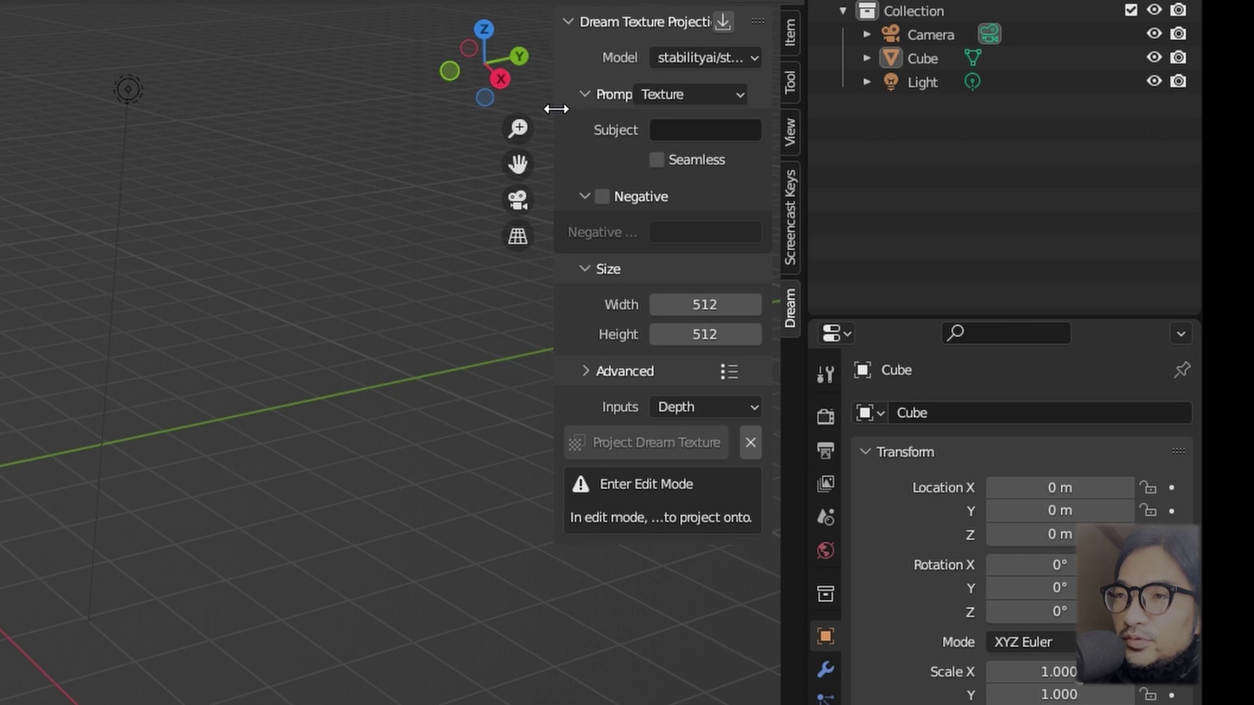
{"action": "left_click_drag", "start_coordinate": [556, 109], "coordinate": [490, 109]}
{"action": "left_click", "coordinate": [700, 94]}
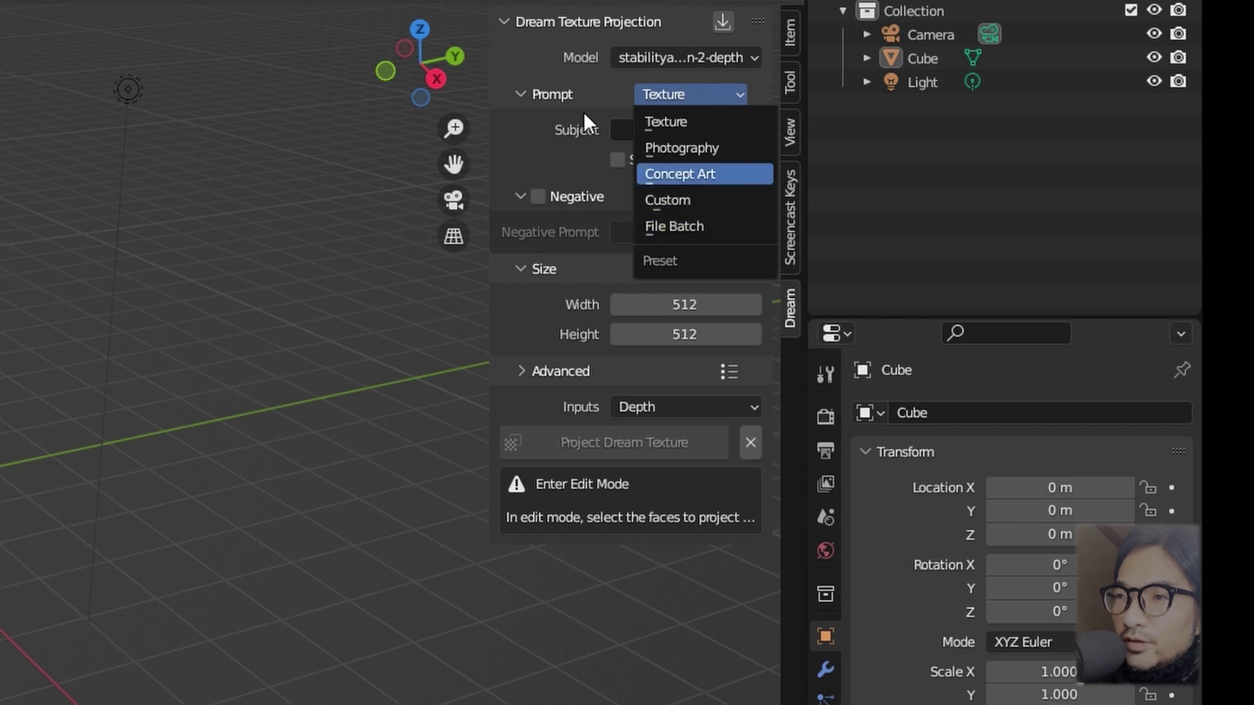
{"action": "left_click", "coordinate": [518, 370]}
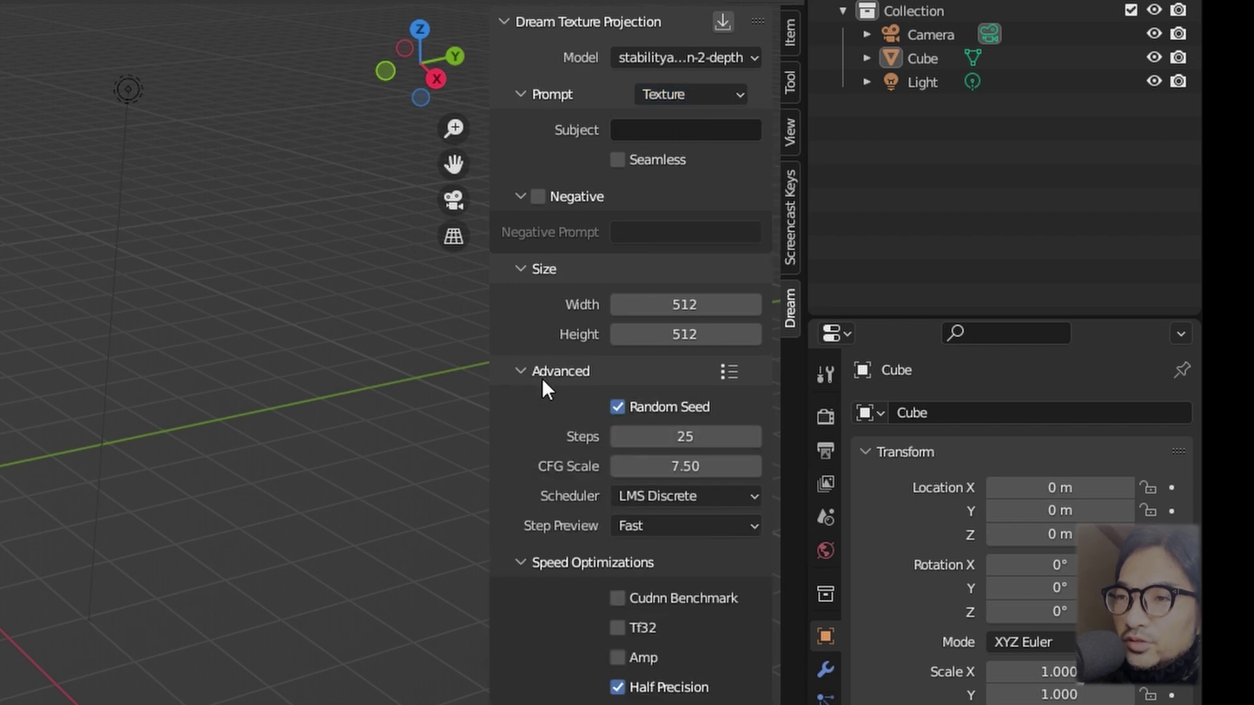
- Switch the projection model to CompVis/ldm-text2im-large-256
{"action": "scroll", "coordinate": [555, 670], "scroll_direction": "down", "scroll_amount": 2}
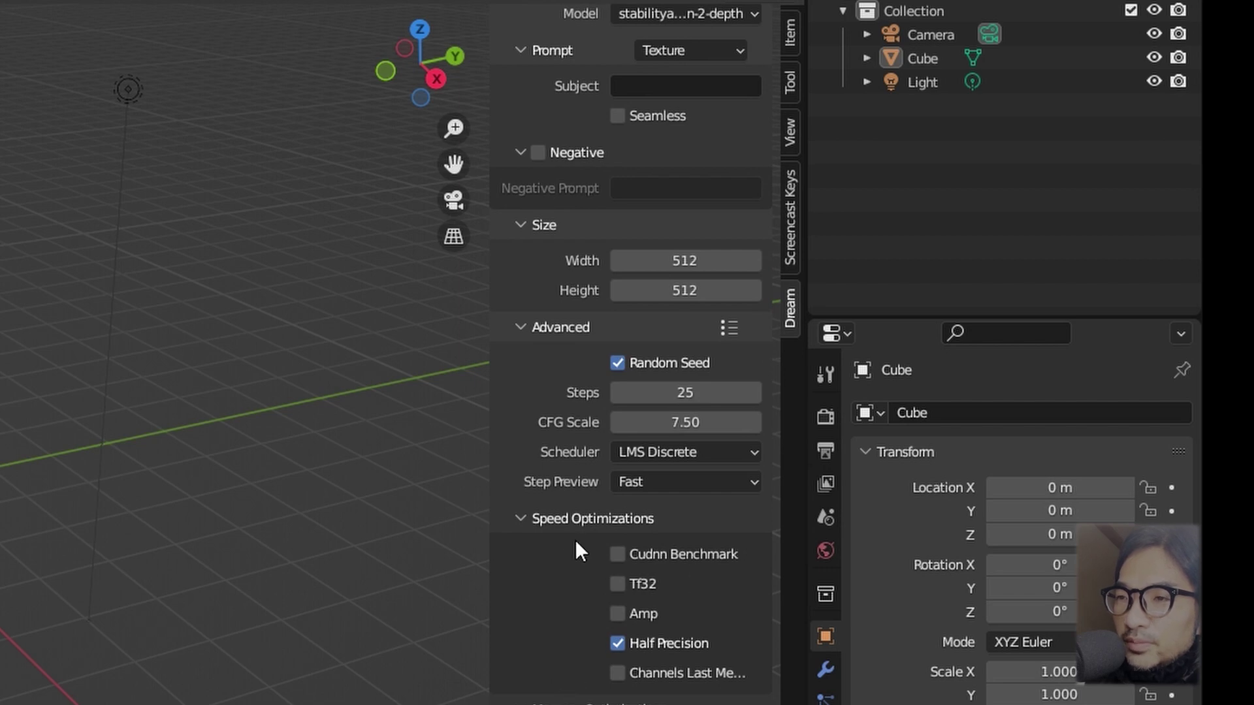
{"action": "scroll", "coordinate": [571, 532], "scroll_direction": "up", "scroll_amount": 2}
{"action": "left_click", "coordinate": [686, 58]}
{"action": "left_click", "coordinate": [691, 84]}
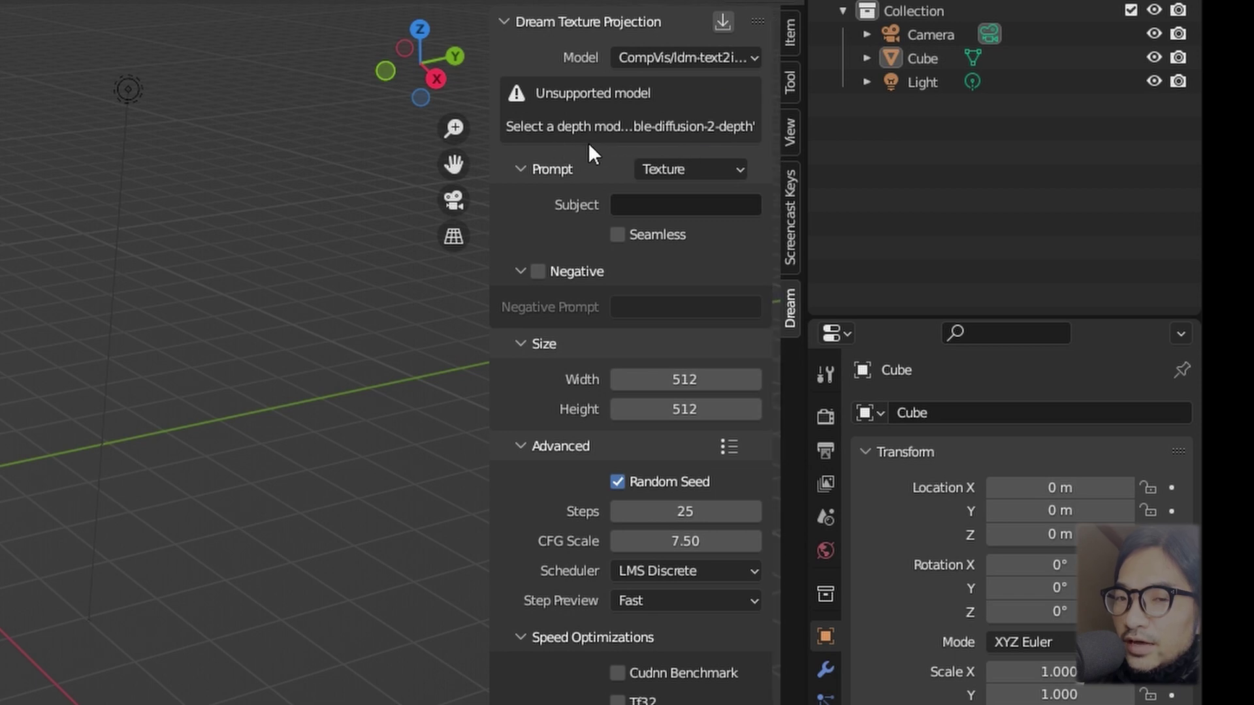
- Leave the model unchanged and return to the Find Models search field in Preferences
{"action": "left_click", "coordinate": [746, 59]}
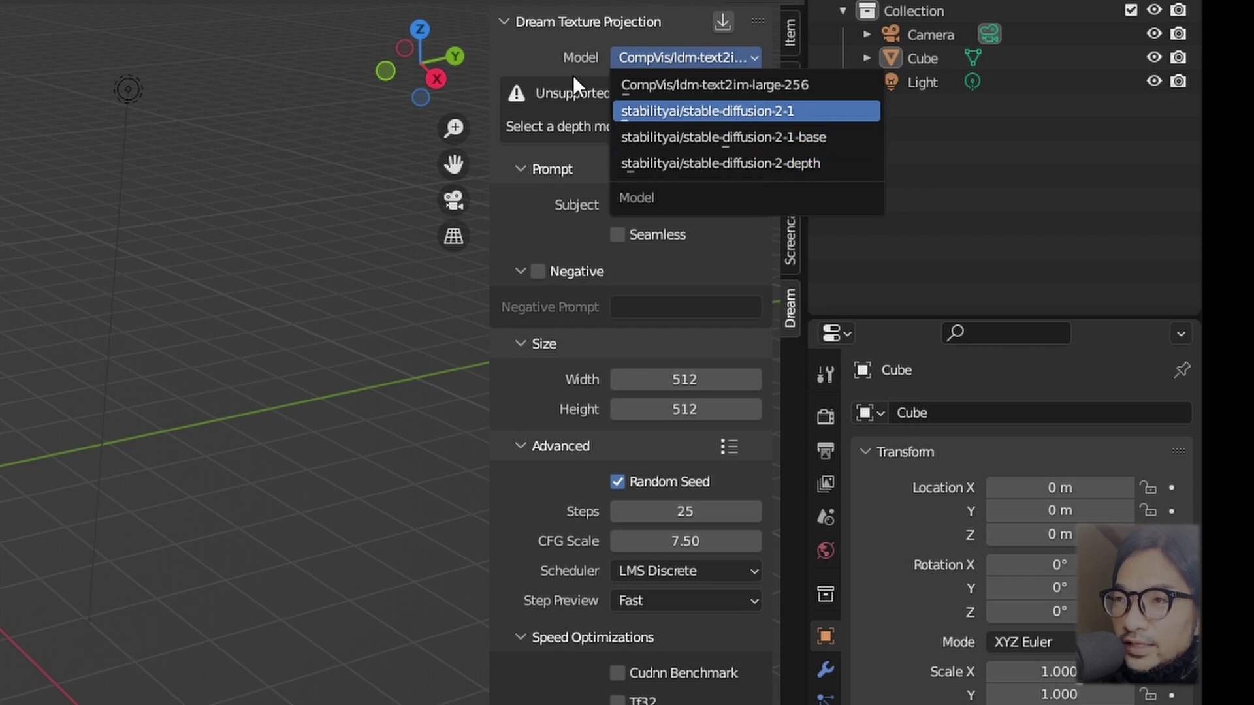
{"action": "left_click", "coordinate": [539, 57]}
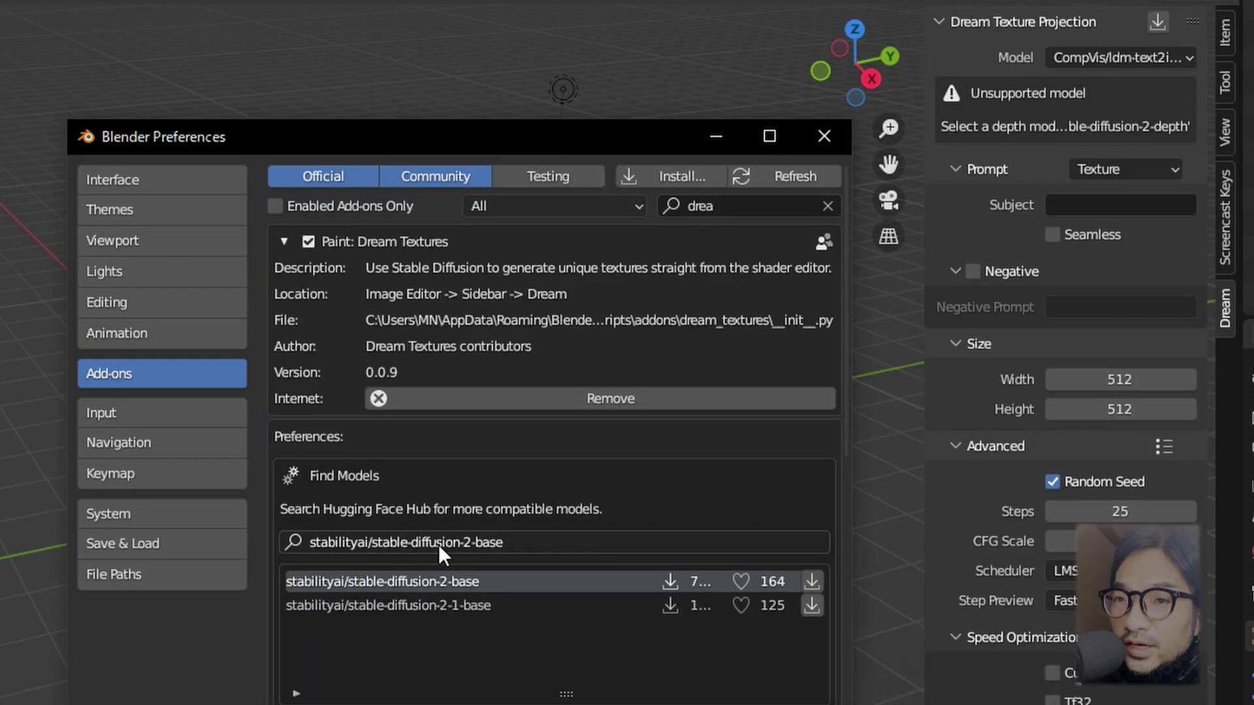
{"action": "left_click", "coordinate": [527, 540]}
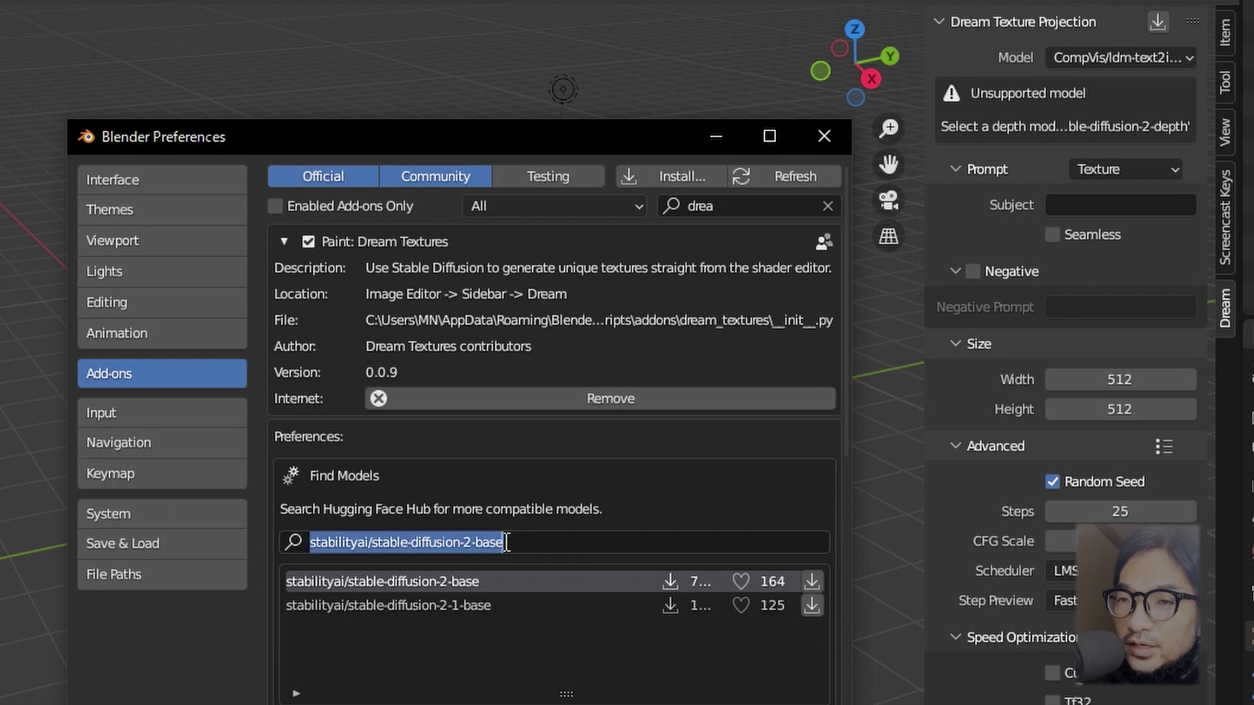
{"action": "left_click_drag", "start_coordinate": [535, 540], "coordinate": [265, 535]}
{"action": "left_click", "coordinate": [452, 544]}
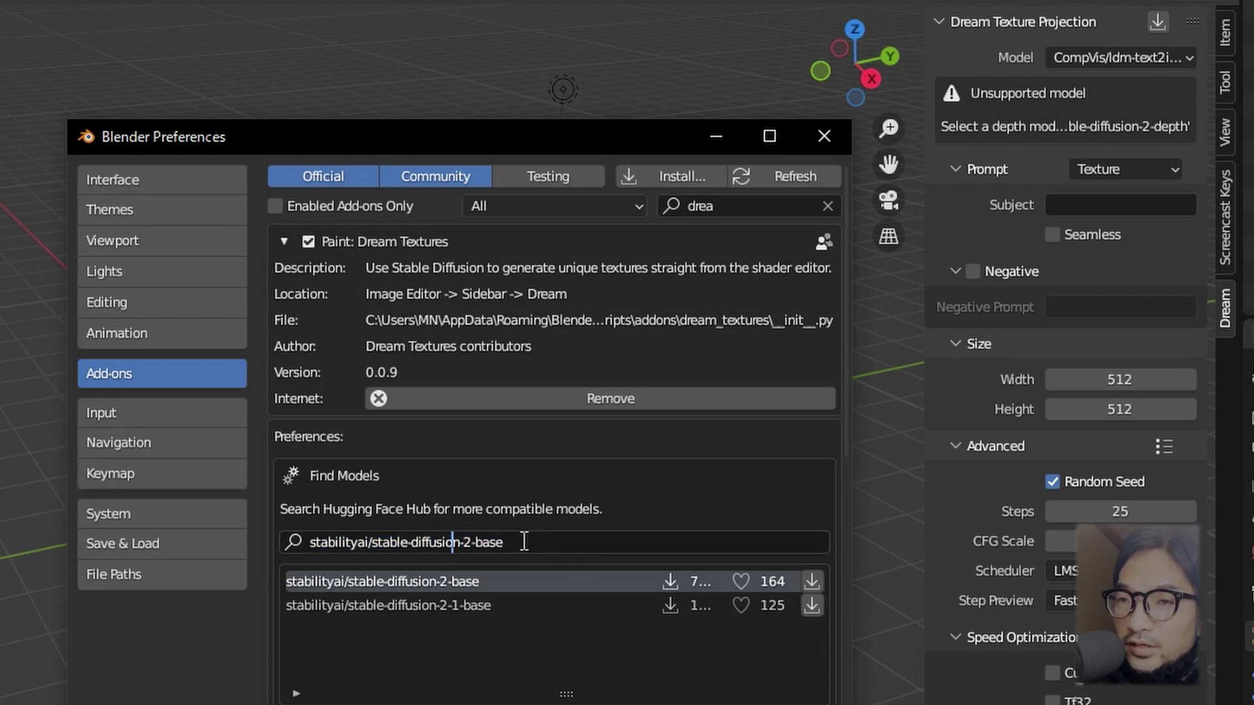
- Select the entire stabilityai/stable-diffusion-2-base text in the Find Models search field
{"action": "key", "text": "ctrl+a"}
{"action": "key", "text": "Return"}
{"action": "left_click", "coordinate": [476, 543]}
{"action": "left_click", "coordinate": [547, 540]}
{"action": "left_click_drag", "start_coordinate": [510, 541], "coordinate": [269, 507]}
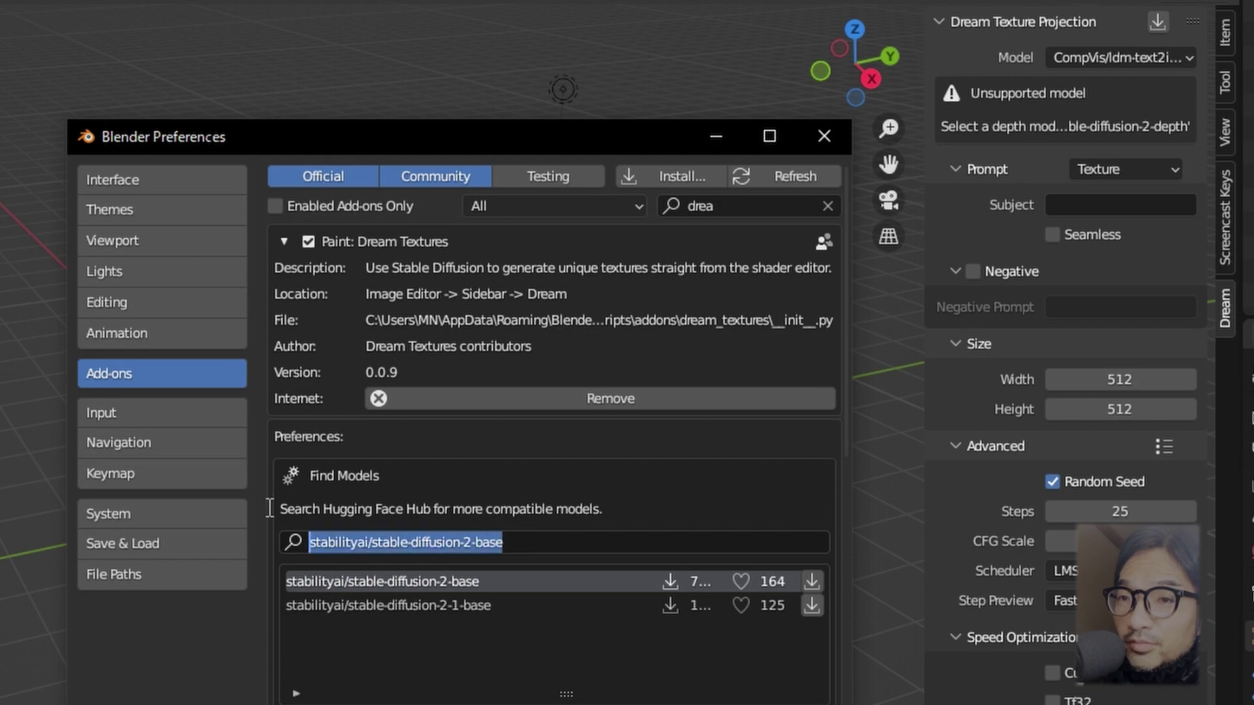
{"action": "key", "text": "Return"}
{"action": "left_click", "coordinate": [555, 547]}
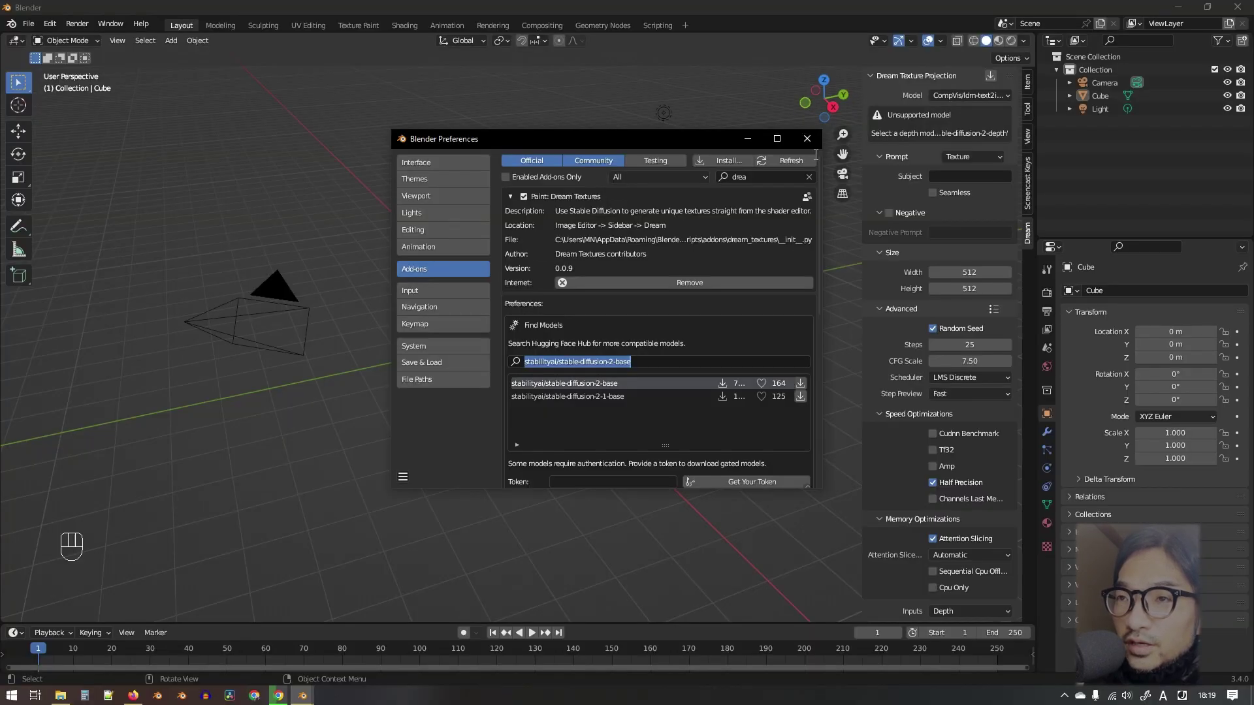
- Close the Preferences window and select the cube in the main scene
{"action": "left_click", "coordinate": [807, 138]}
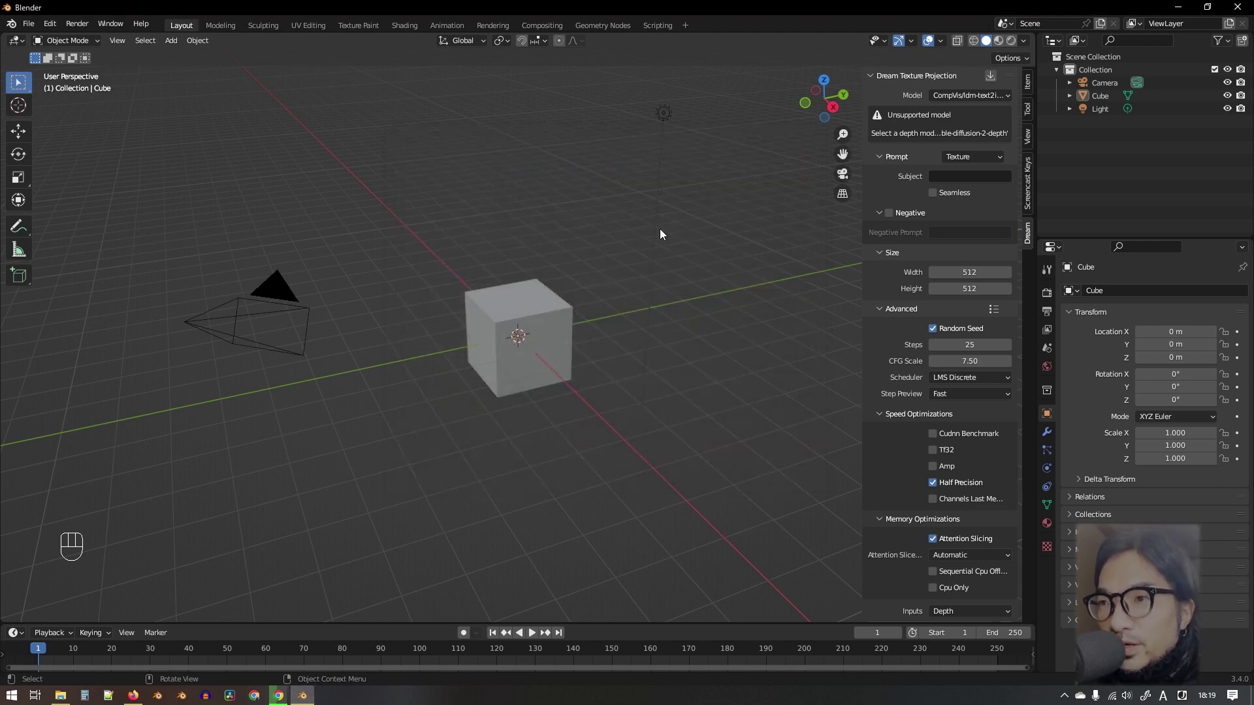
{"action": "left_click", "coordinate": [660, 239]}
{"action": "left_click", "coordinate": [539, 330]}
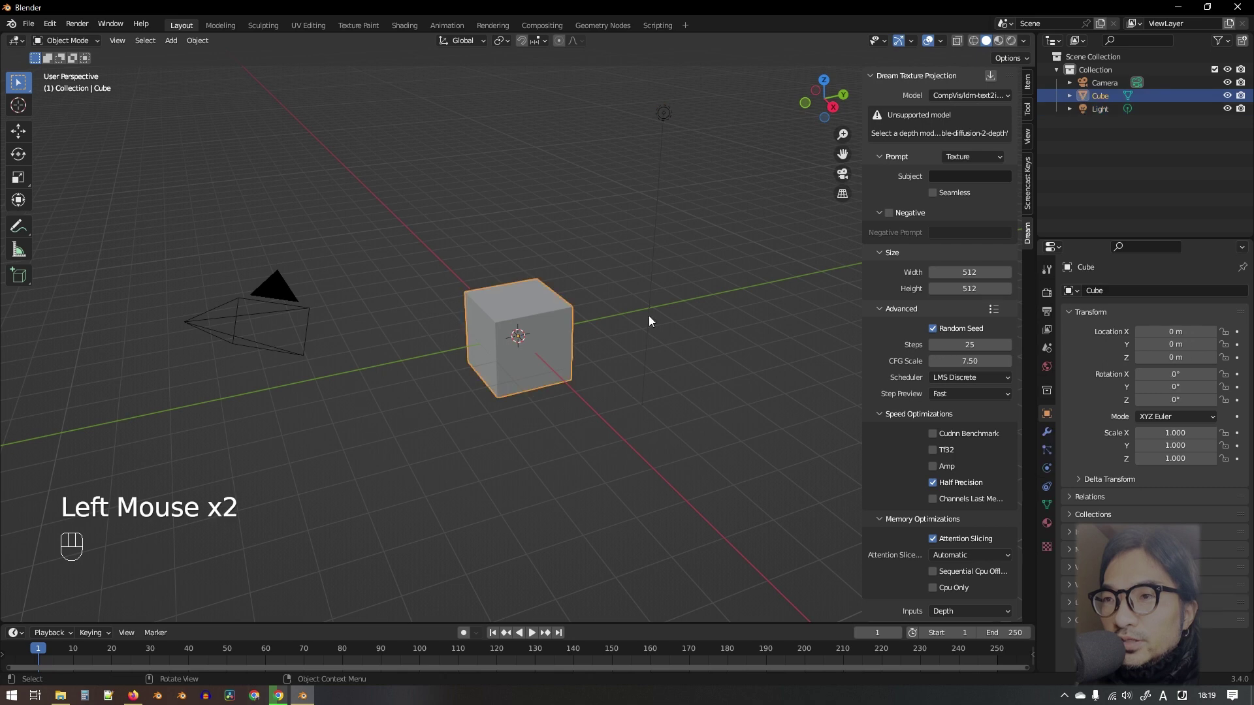
{"action": "scroll", "coordinate": [696, 310], "scroll_direction": "down", "scroll_amount": 2}
{"action": "scroll", "coordinate": [695, 310], "scroll_direction": "up", "scroll_amount": 2}
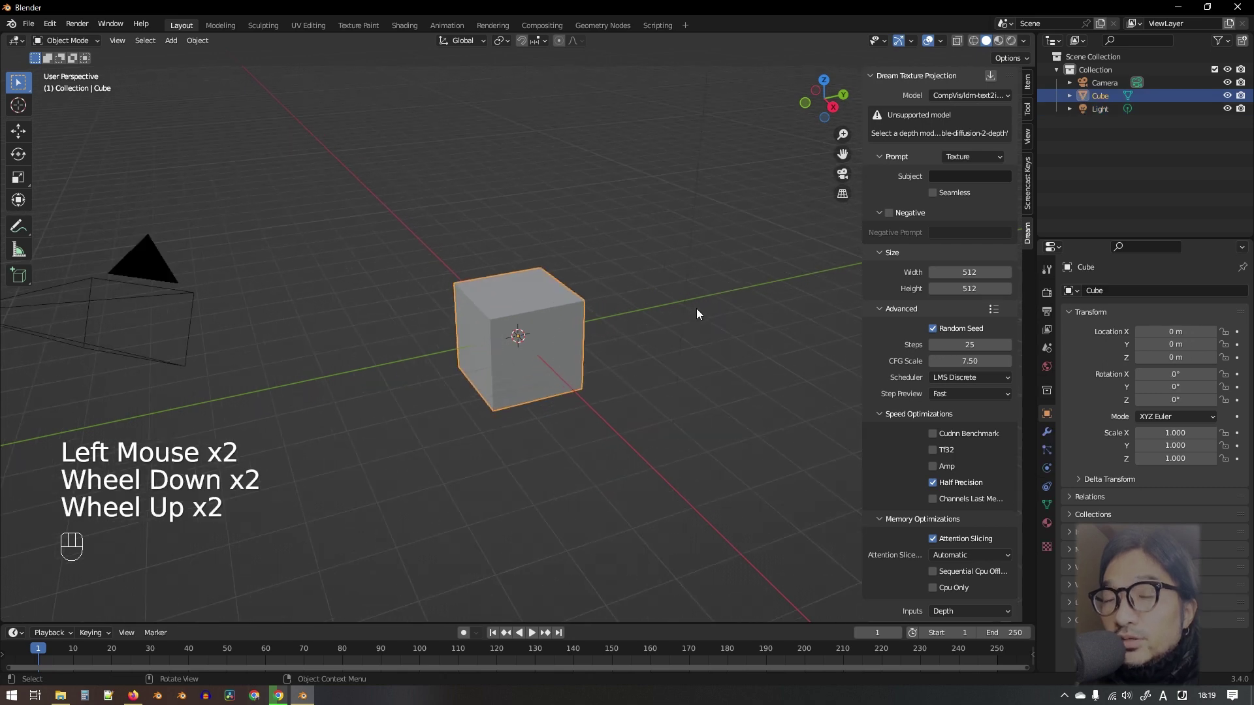
{"action": "scroll", "coordinate": [696, 309], "scroll_direction": "up", "scroll_amount": 1}
{"action": "scroll", "coordinate": [696, 308], "scroll_direction": "down", "scroll_amount": 1}
- Orbit and zoom around the cube, viewing it from the right and below, then deselect it
{"action": "mouse_move", "coordinate": [696, 308]}
{"action": "middle_mouse_down"}
{"action": "mouse_move", "coordinate": [655, 333]}
{"action": "mouse_move", "coordinate": [691, 359]}
{"action": "middle_mouse_up"}
{"action": "middle_click_drag", "start_coordinate": [597, 338], "coordinate": [574, 329]}
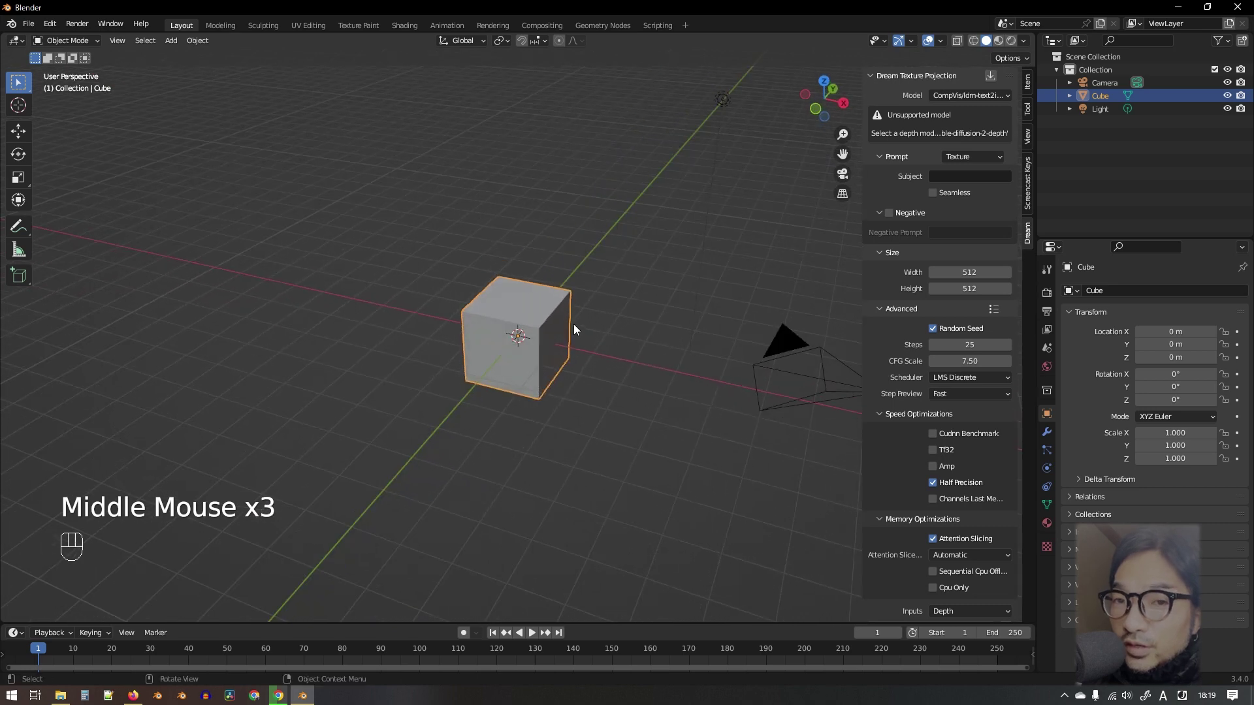
{"action": "scroll", "coordinate": [575, 330], "scroll_direction": "down", "scroll_amount": 1}
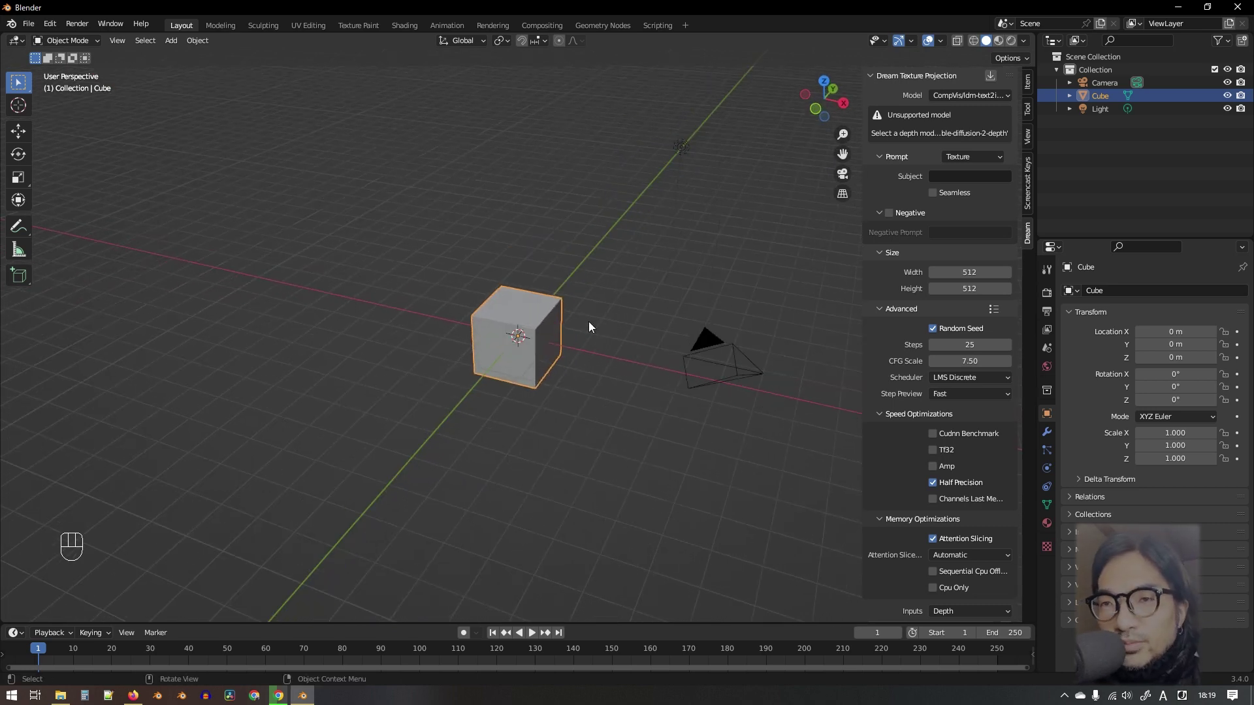
{"action": "mouse_move", "coordinate": [590, 321]}
{"action": "middle_mouse_down"}
{"action": "mouse_move", "coordinate": [579, 319]}
{"action": "mouse_move", "coordinate": [606, 300]}
{"action": "middle_mouse_up"}
{"action": "left_click", "coordinate": [612, 305]}
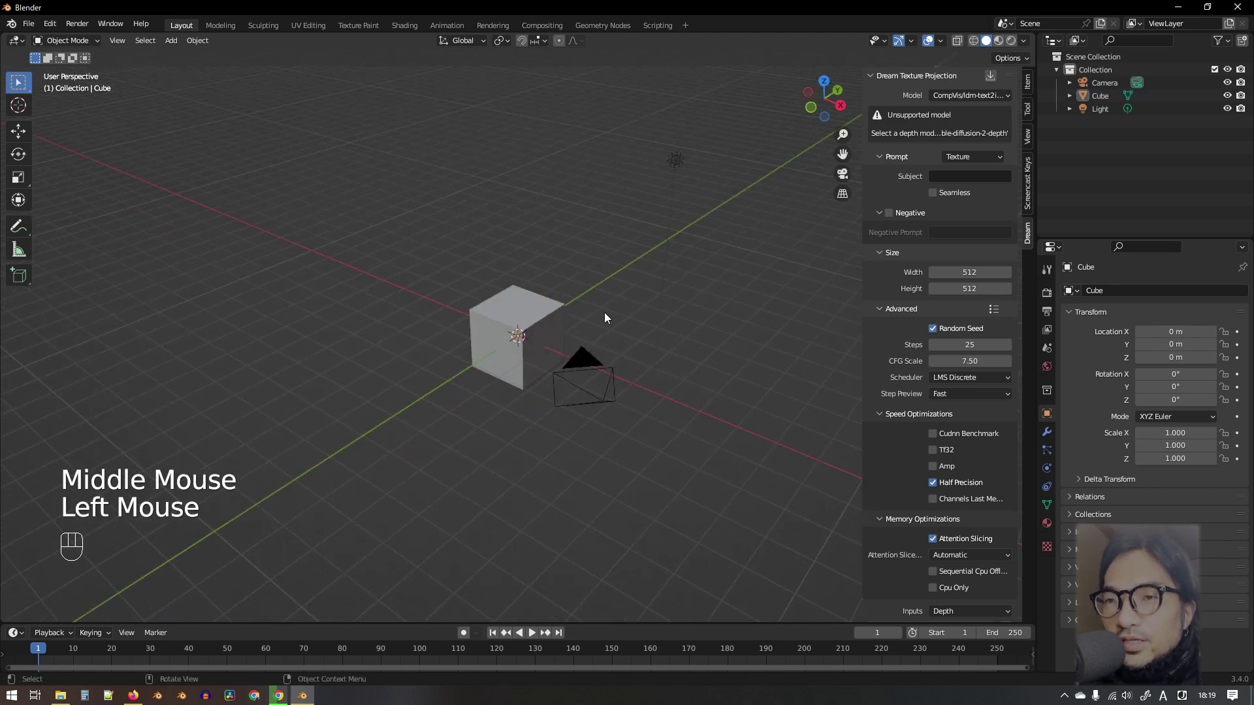
{"action": "scroll", "coordinate": [609, 317], "scroll_direction": "up", "scroll_amount": 2}
{"action": "scroll", "coordinate": [609, 317], "scroll_direction": "up", "scroll_amount": 1}
{"action": "scroll", "coordinate": [664, 311], "scroll_direction": "down", "scroll_amount": 1}
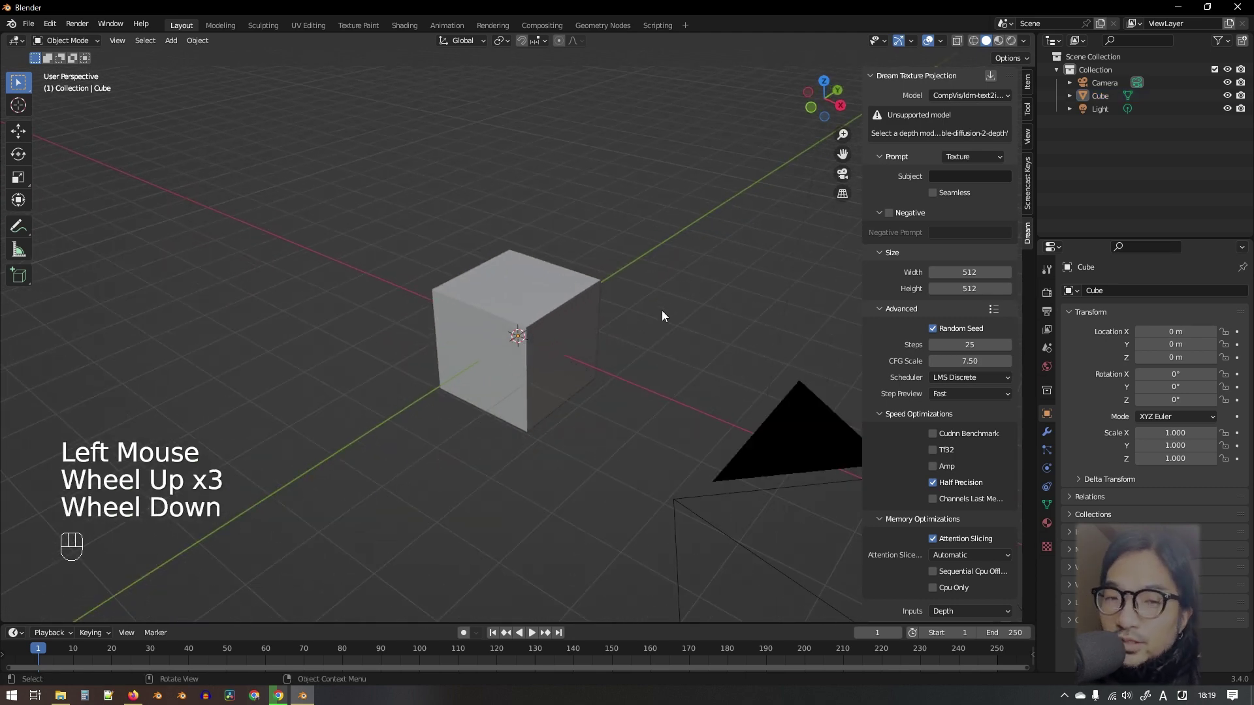